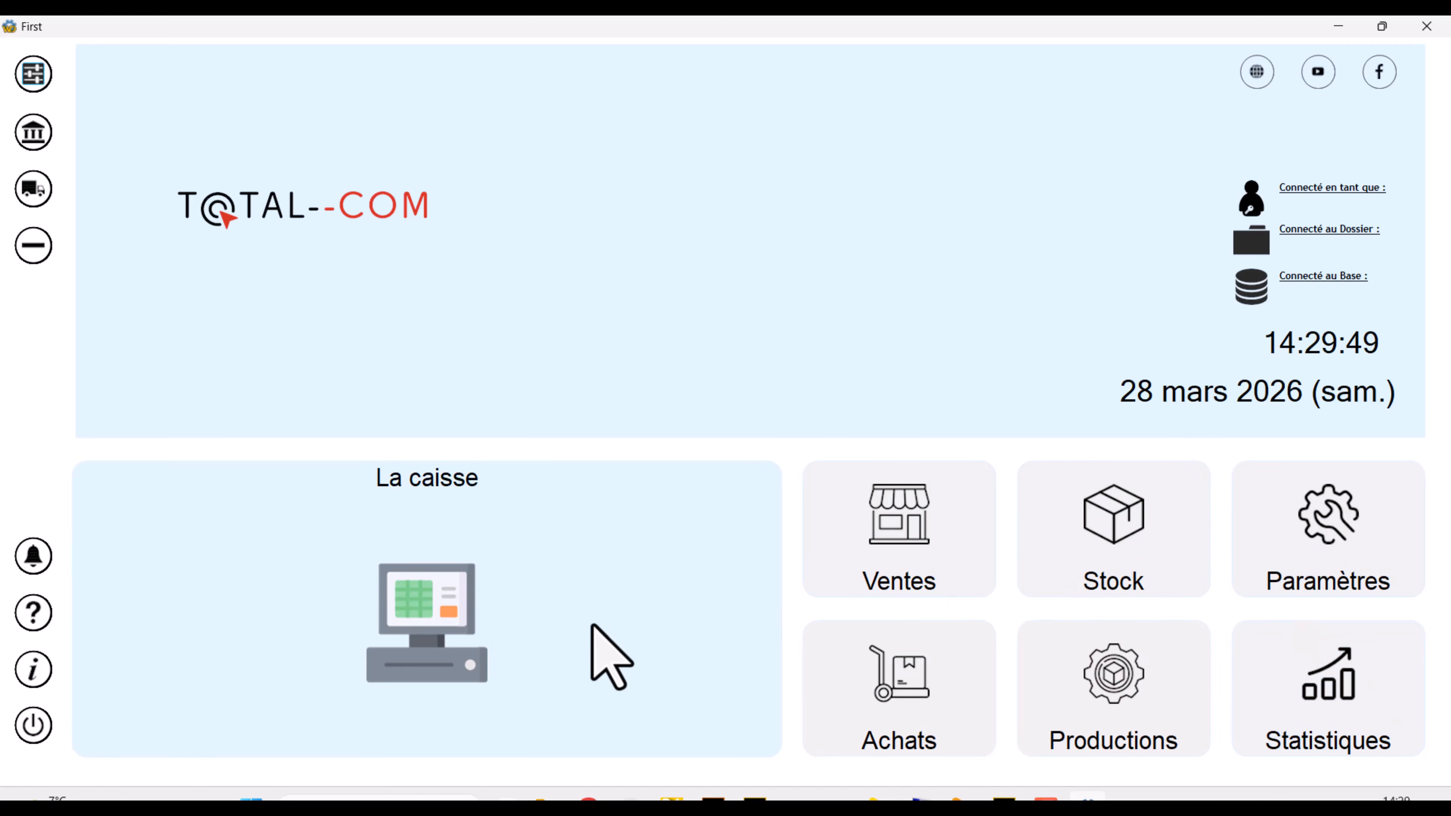
Step: Open the cash register (La caisse) and add a new product family named PHONE
left_click(611, 658)
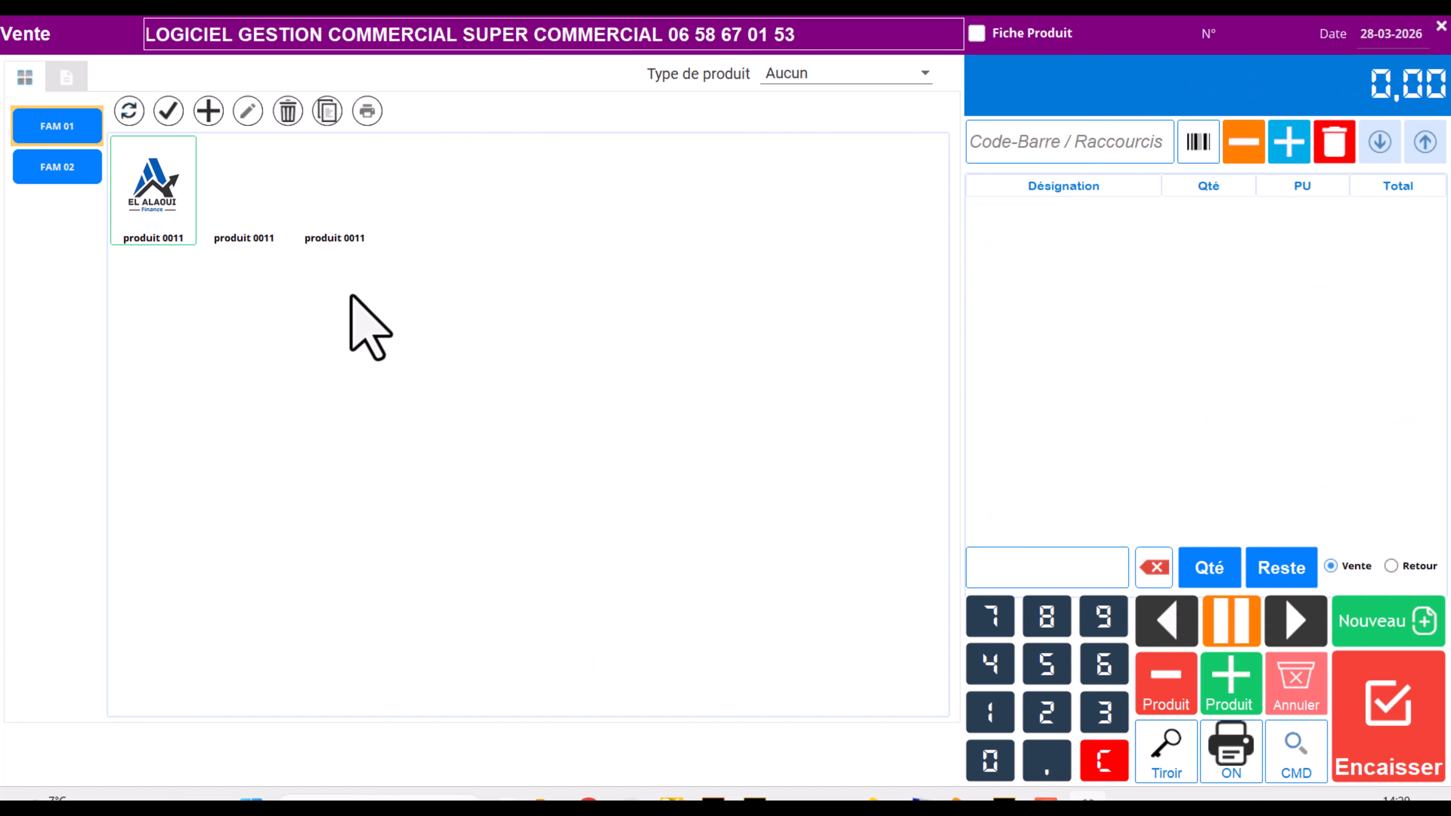
left_click(55, 170)
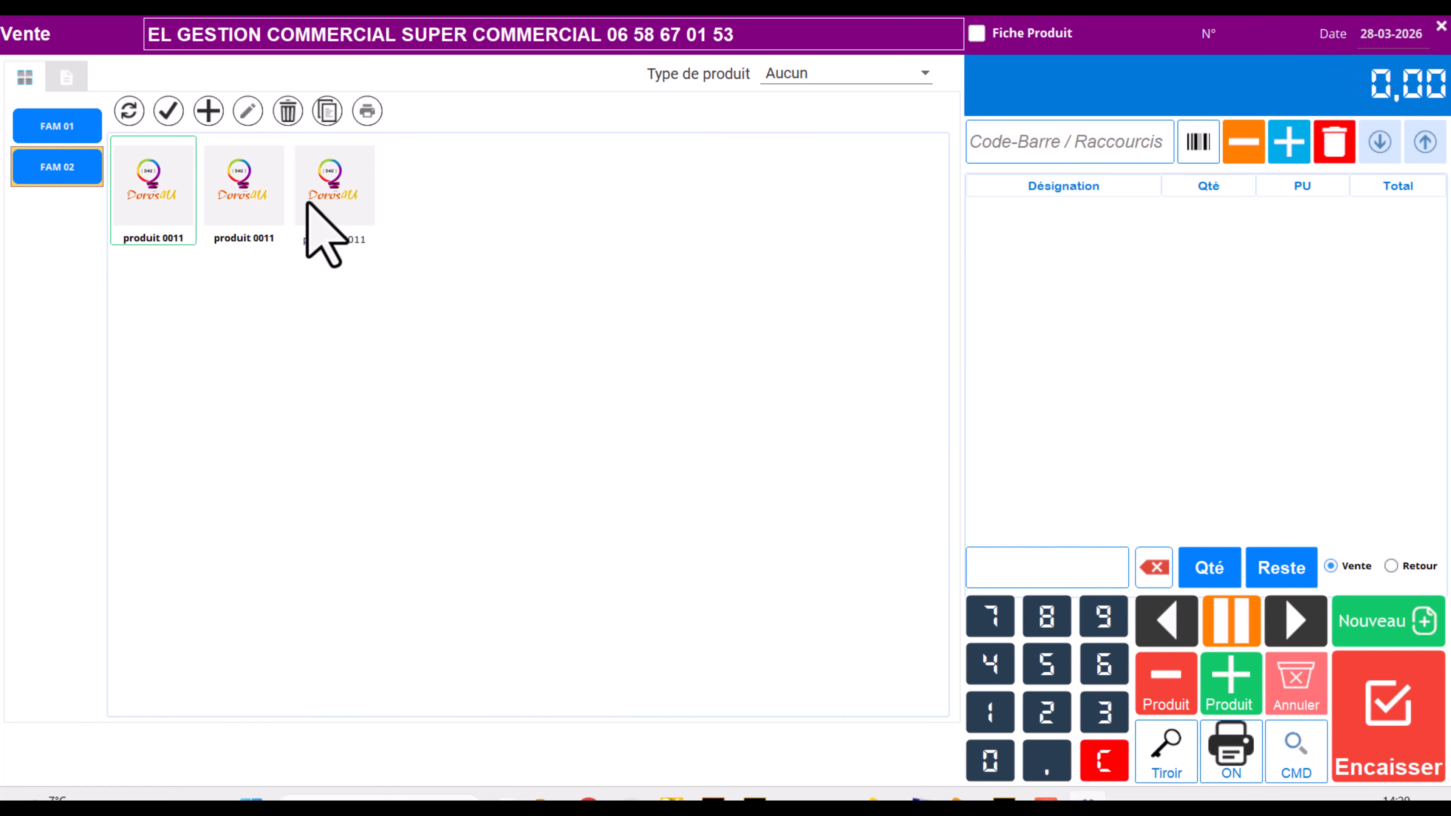
right_click(57, 219)
left_click(89, 227)
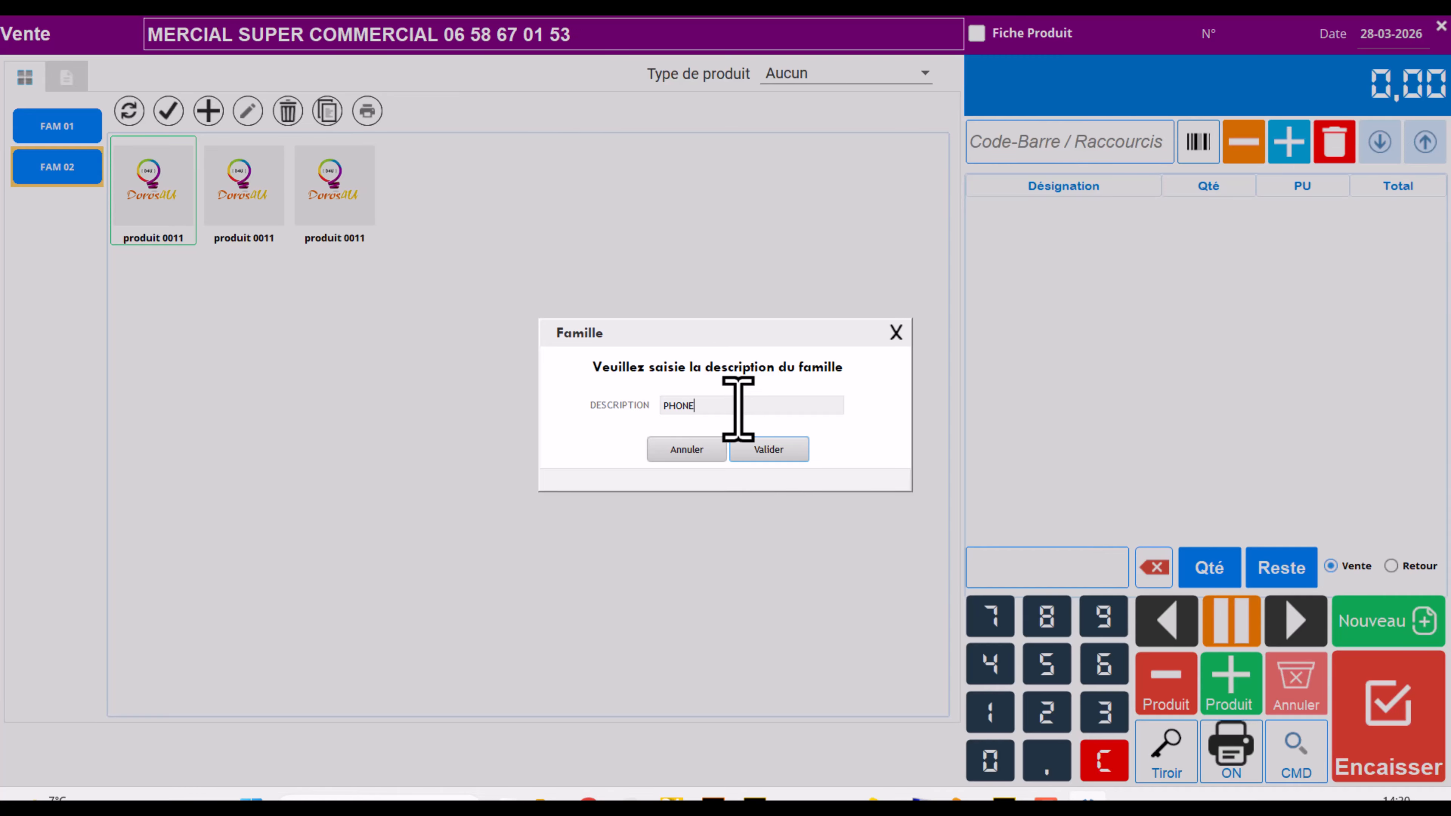
left_click(737, 445)
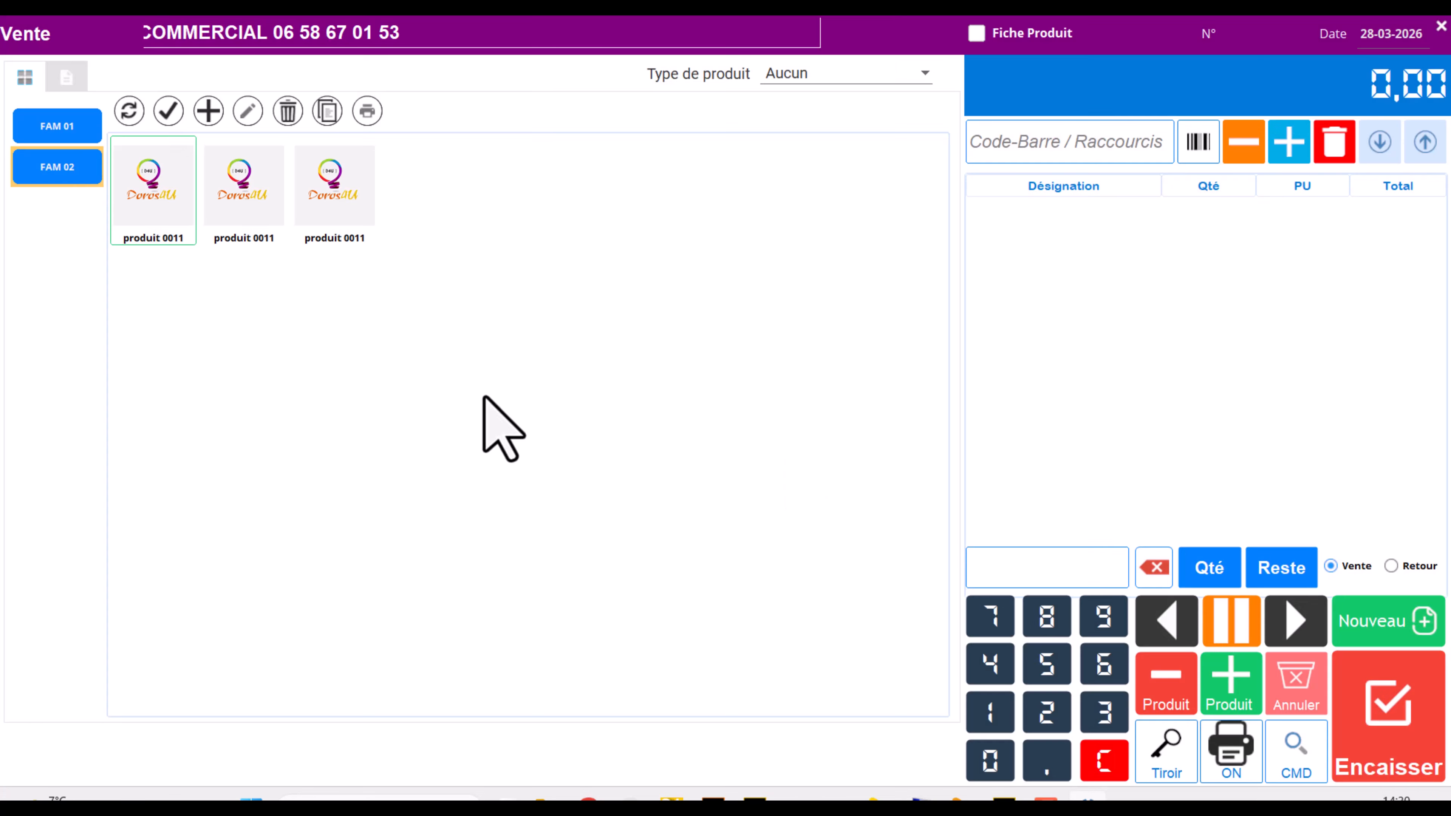
Step: Refresh the product families and add another family described as PC
left_click(131, 119)
right_click(52, 252)
left_click(78, 264)
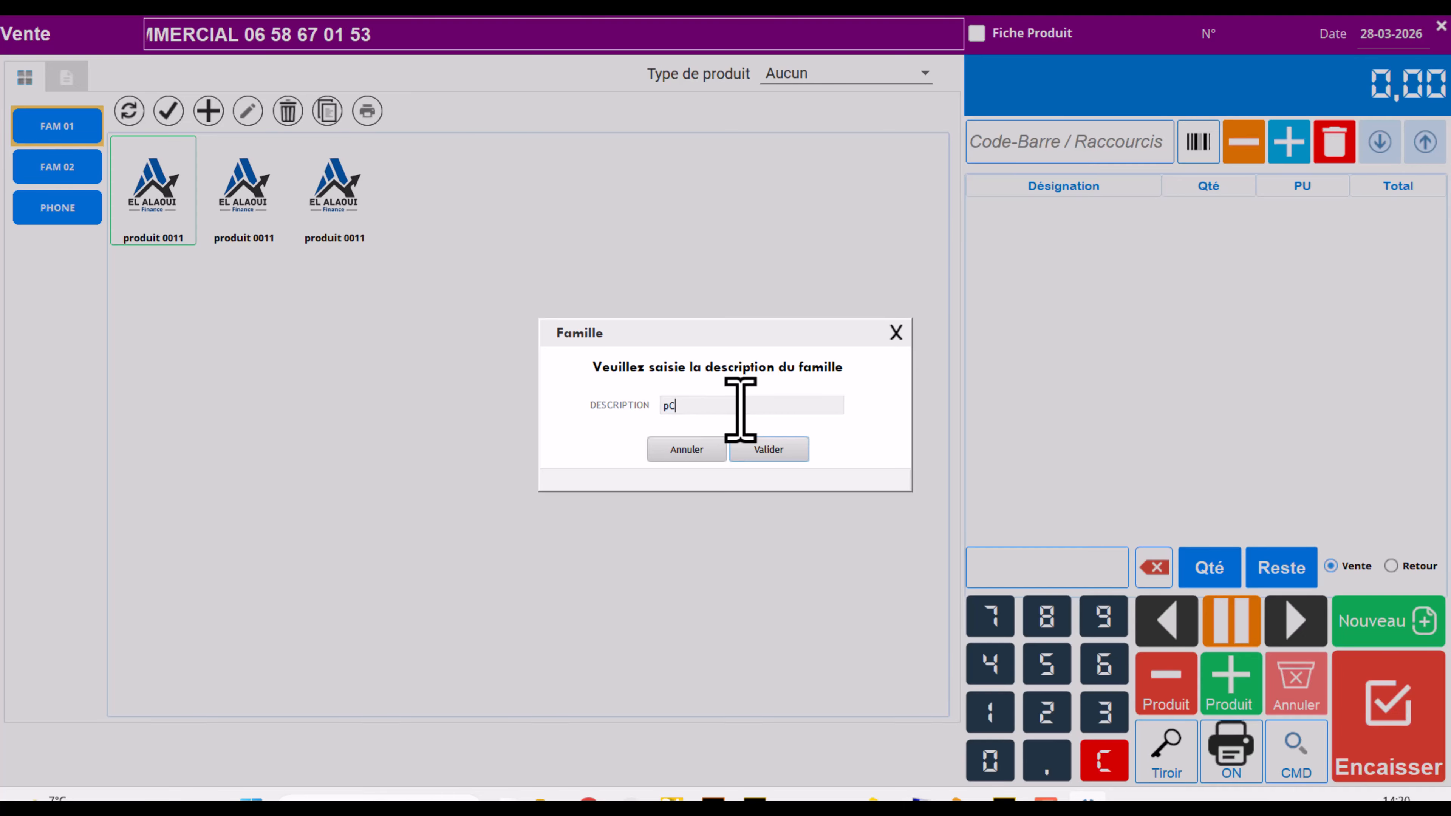
left_click(776, 452)
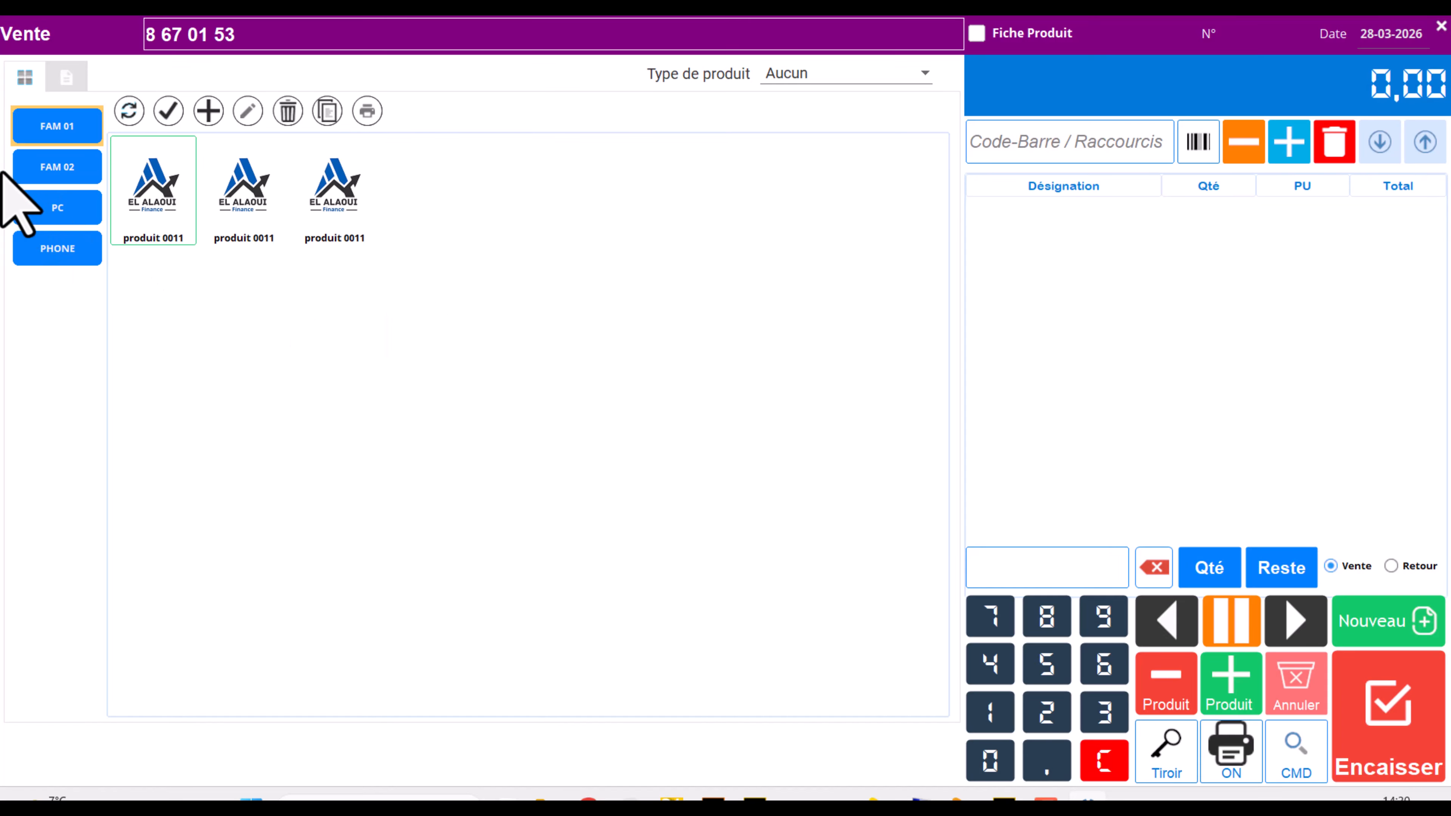
Step: Start a new article in the PHONE family with reference REF001, designation IPHONE 11 and a picture from the Images folder
left_click(57, 251)
right_click(181, 227)
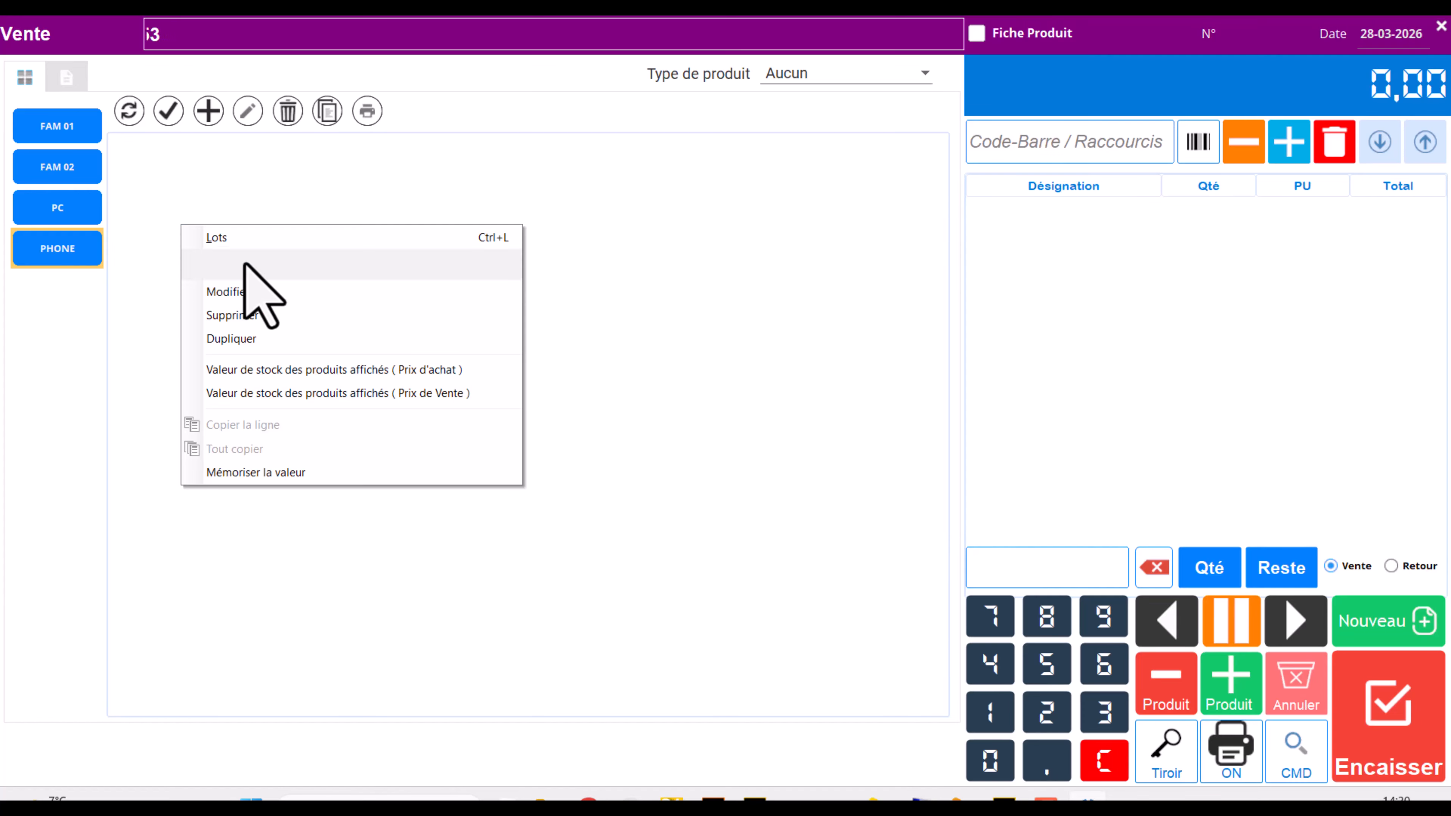
left_click(231, 269)
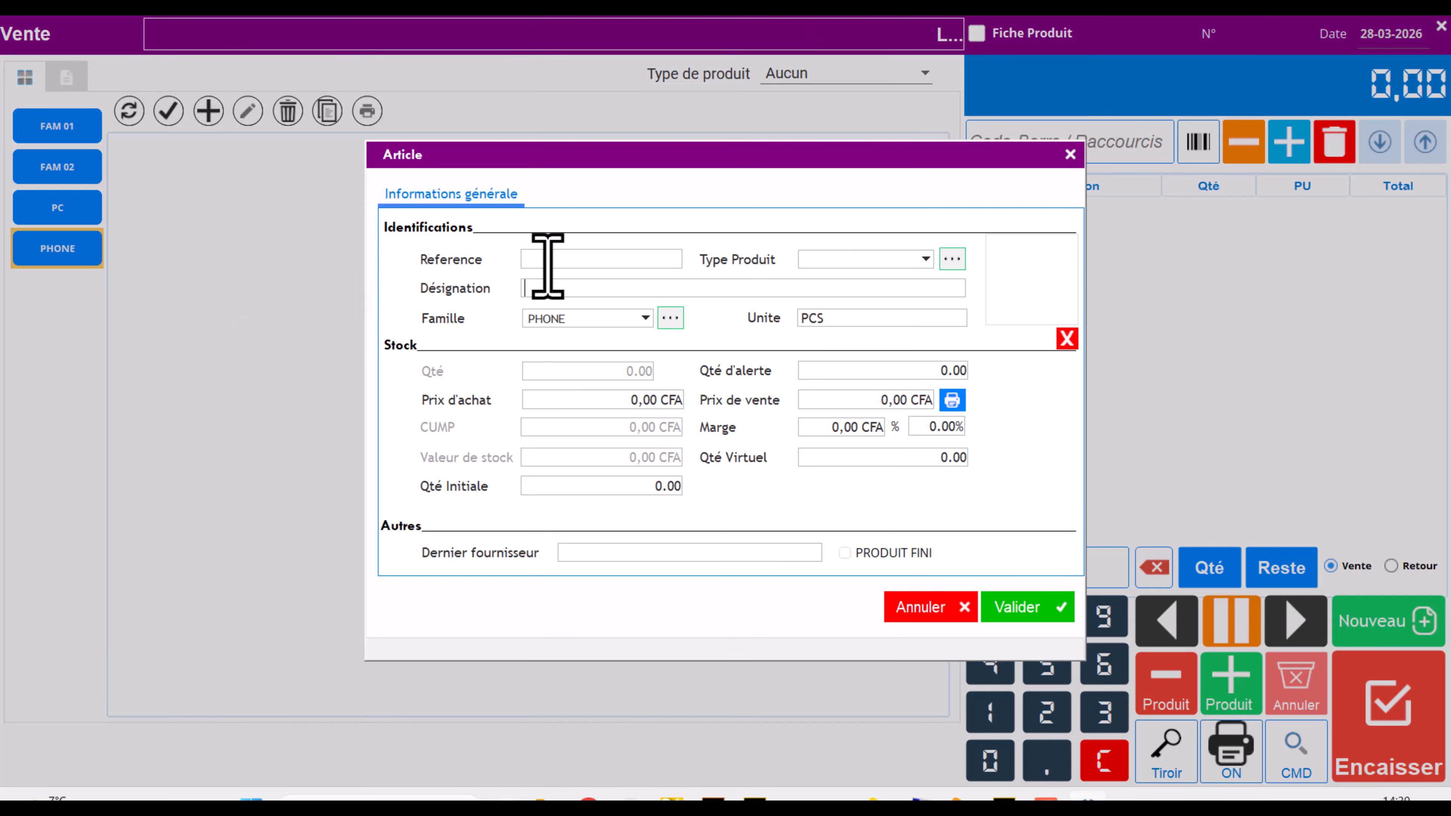
type("REF001")
left_click(646, 293)
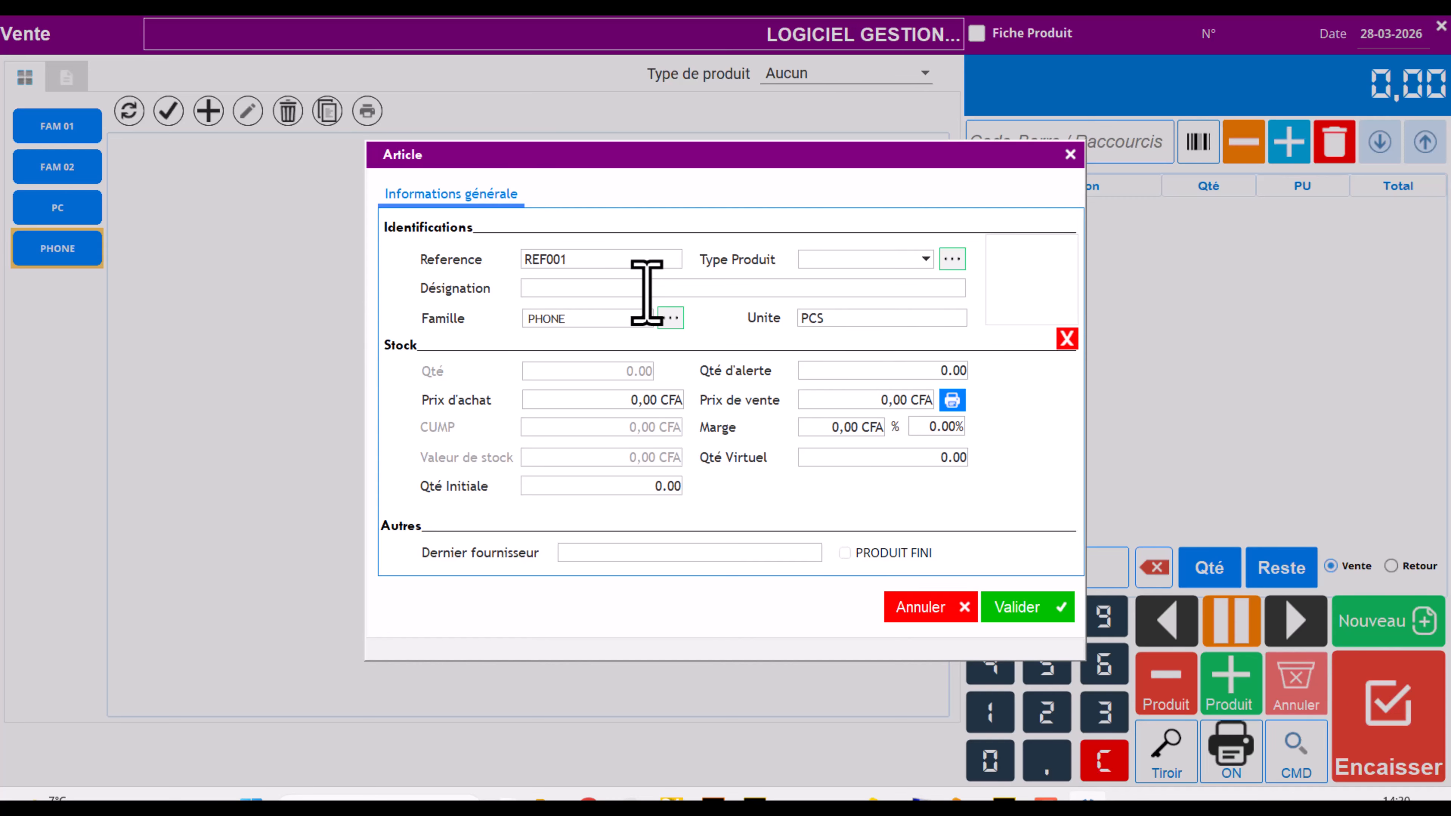
type("IPHONE")
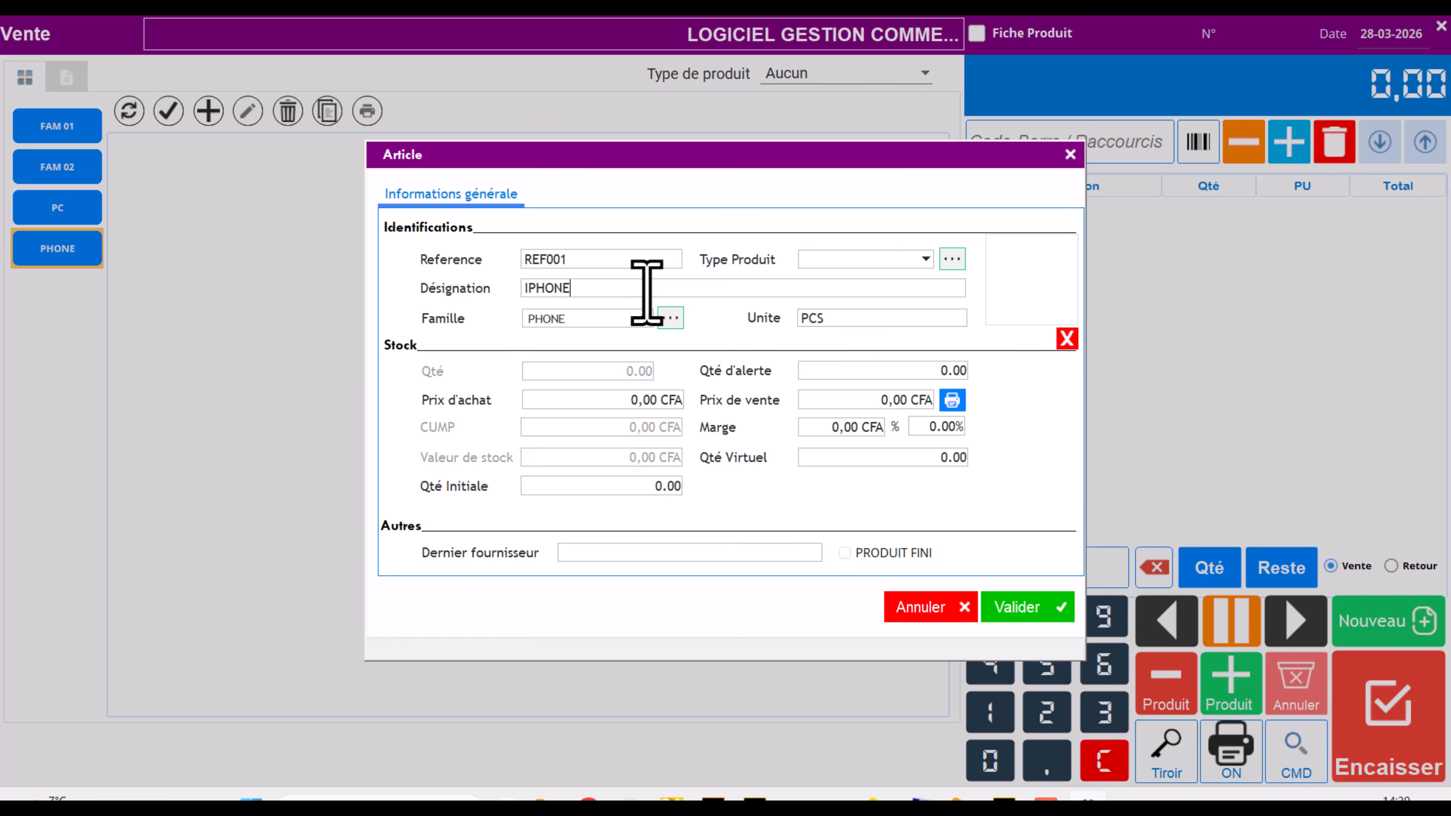
type(" 11")
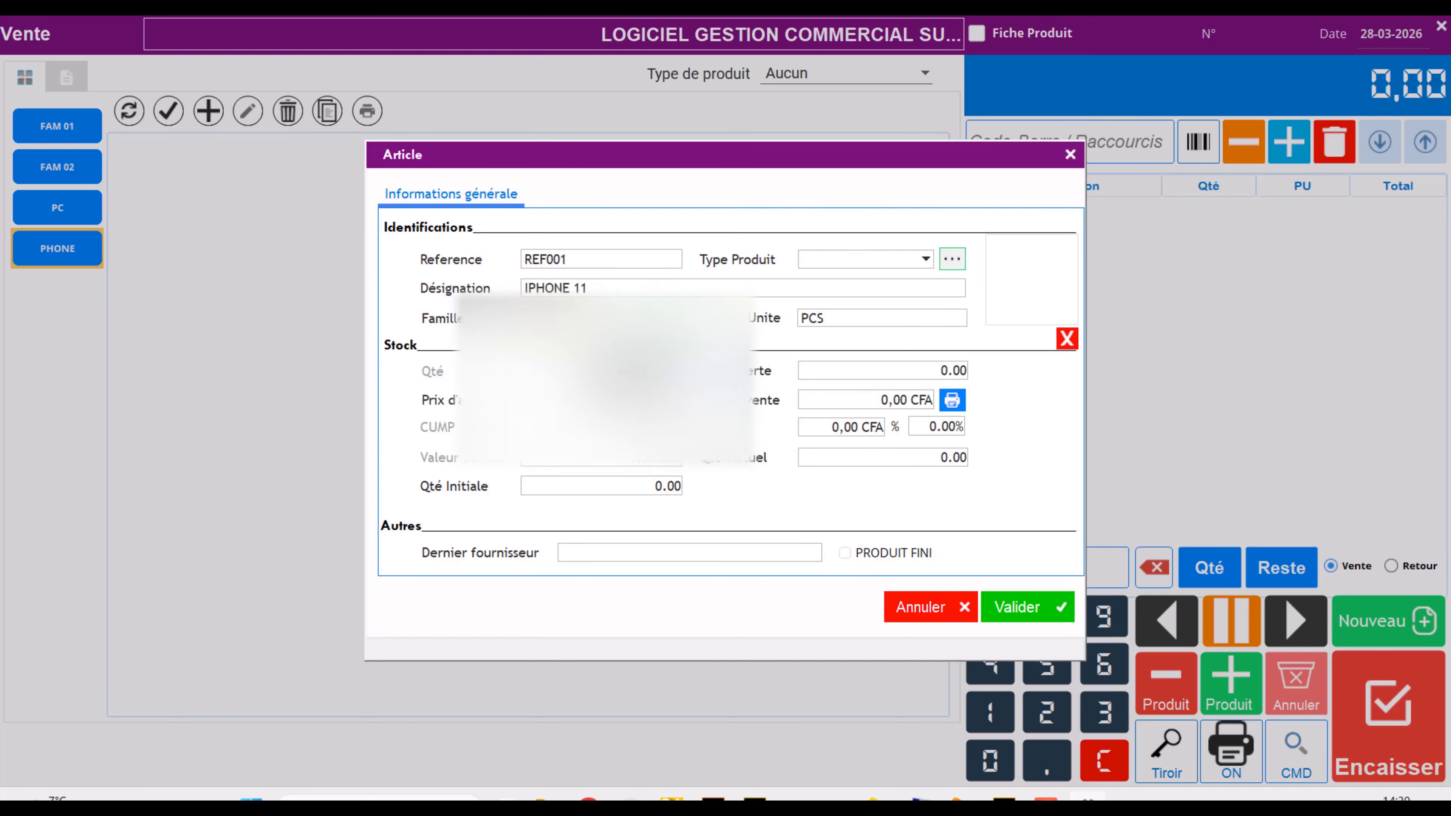
left_click(1048, 286)
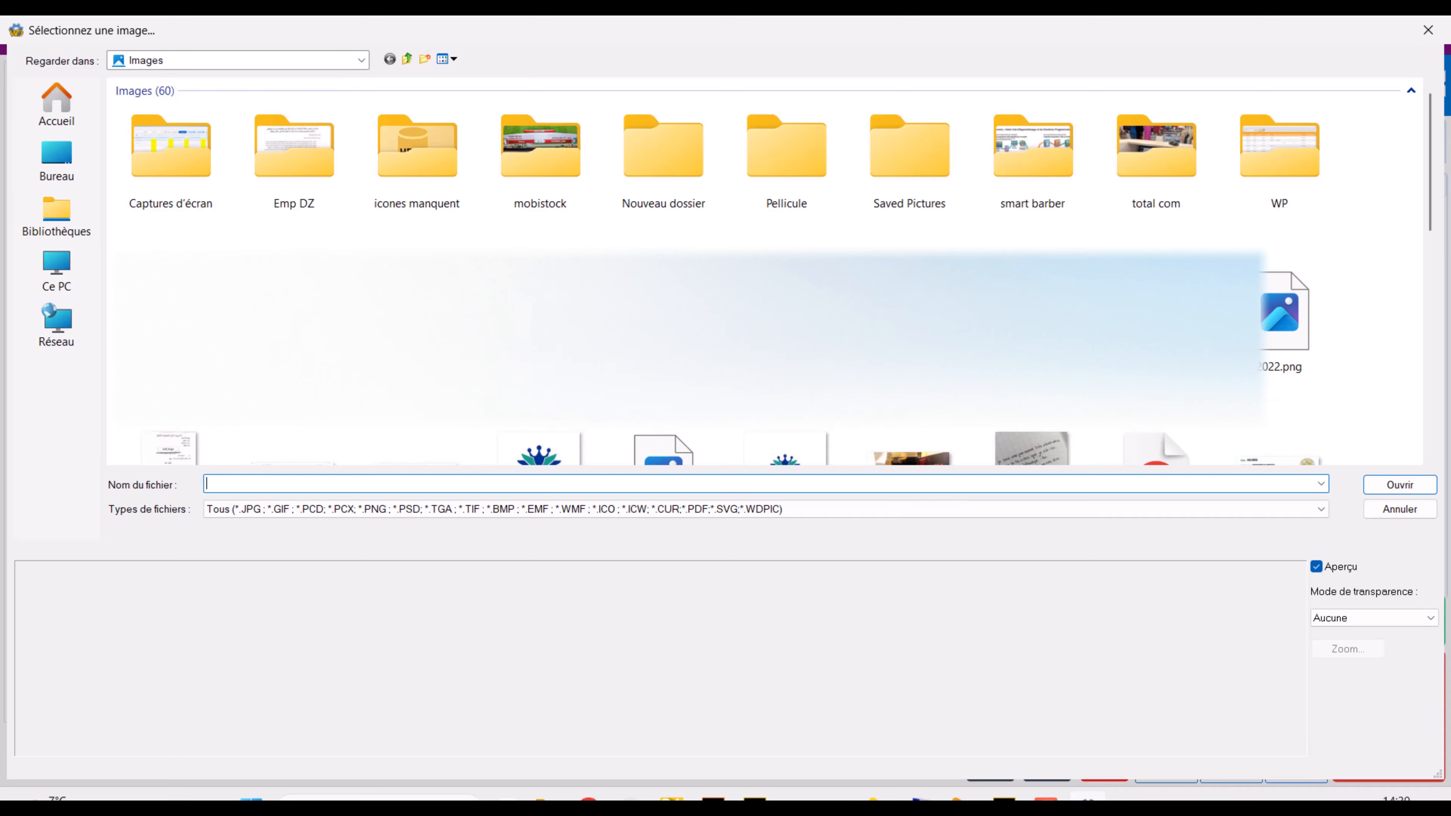
double_click(666, 337)
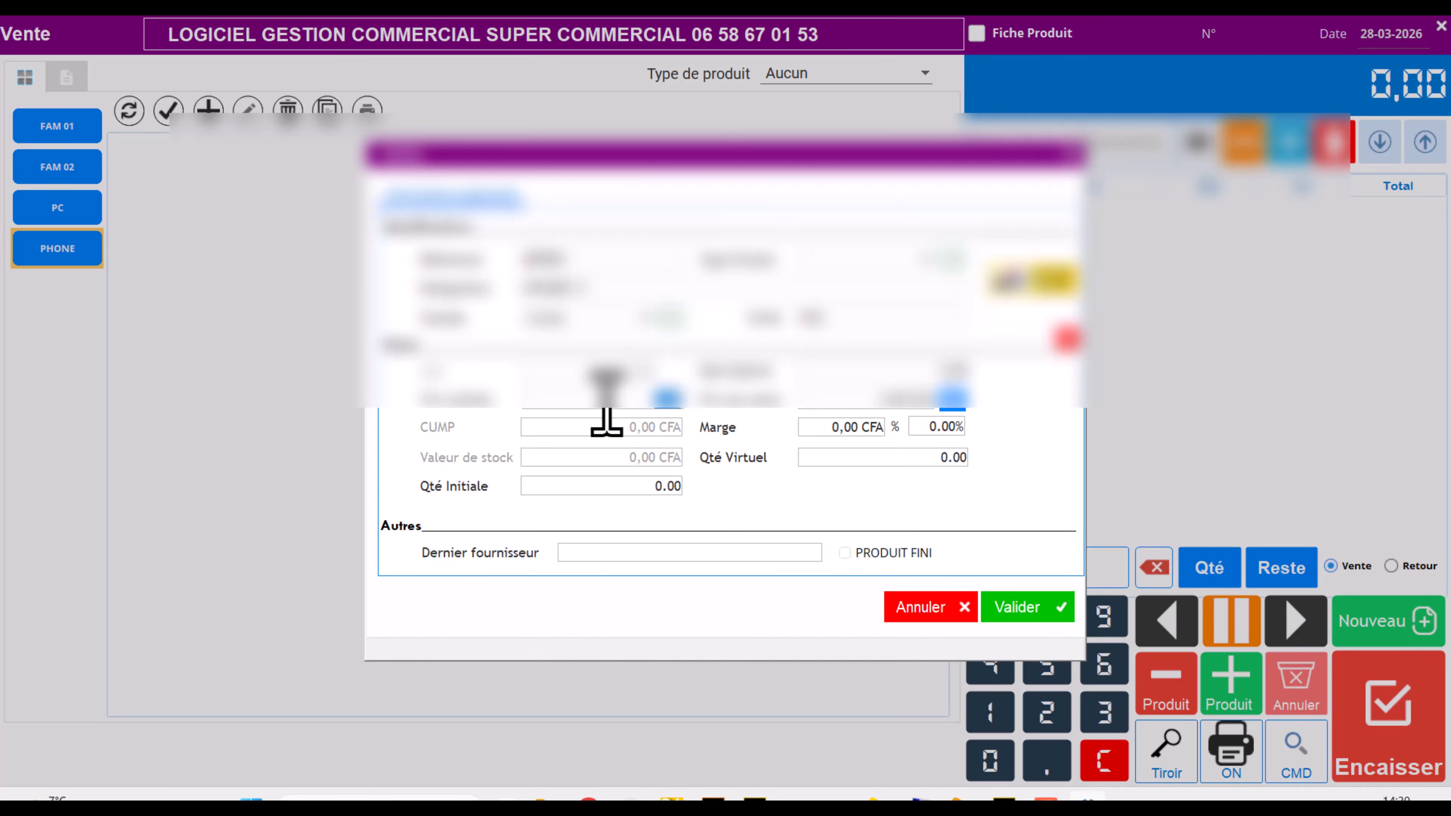
Step: Set the article's purchase price to 15 000 CFA, sale price to 20 000 CFA and initial quantity to 10, and validate it
left_click(607, 403)
type("15 000")
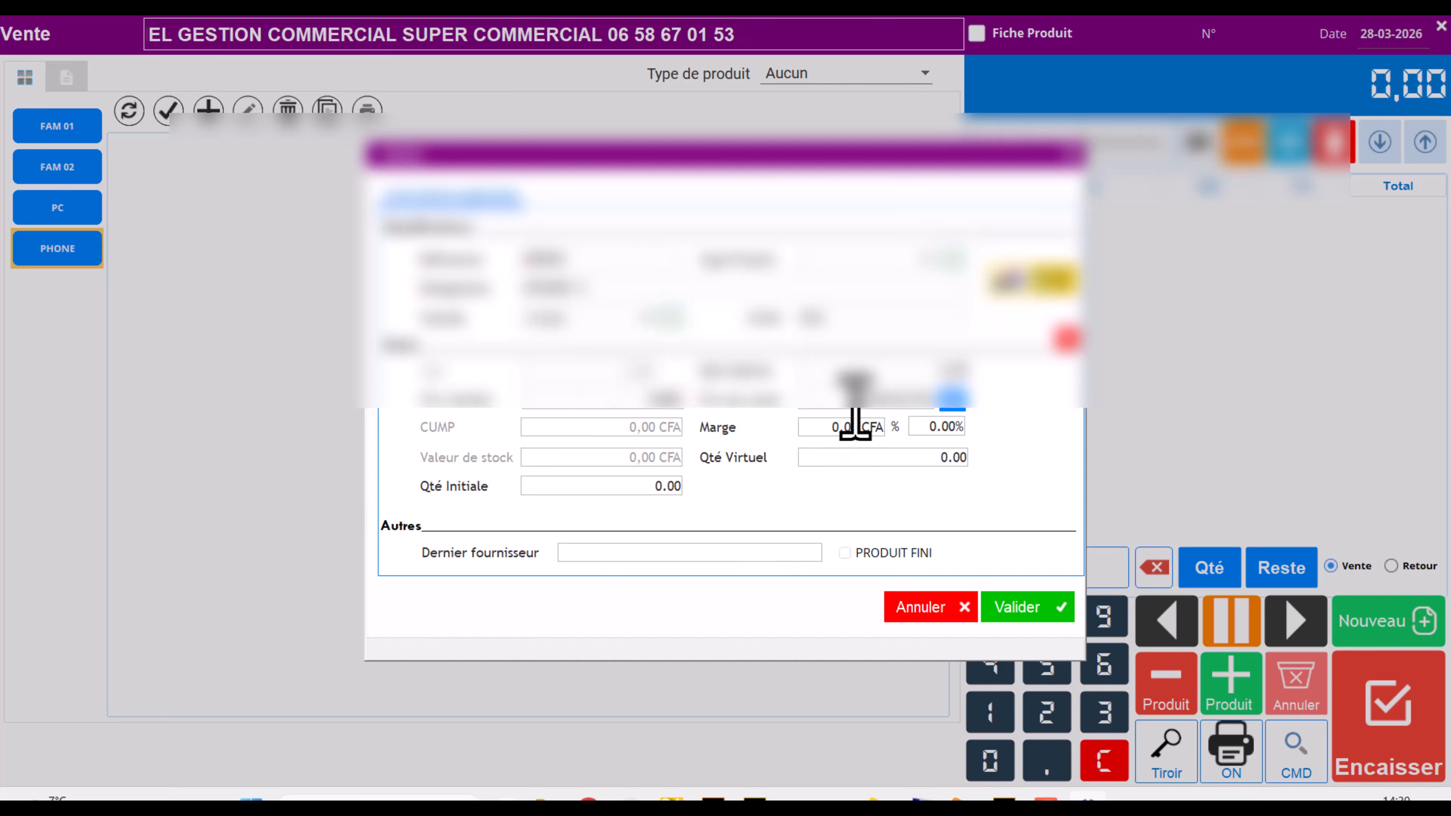
left_click(855, 405)
type("20000")
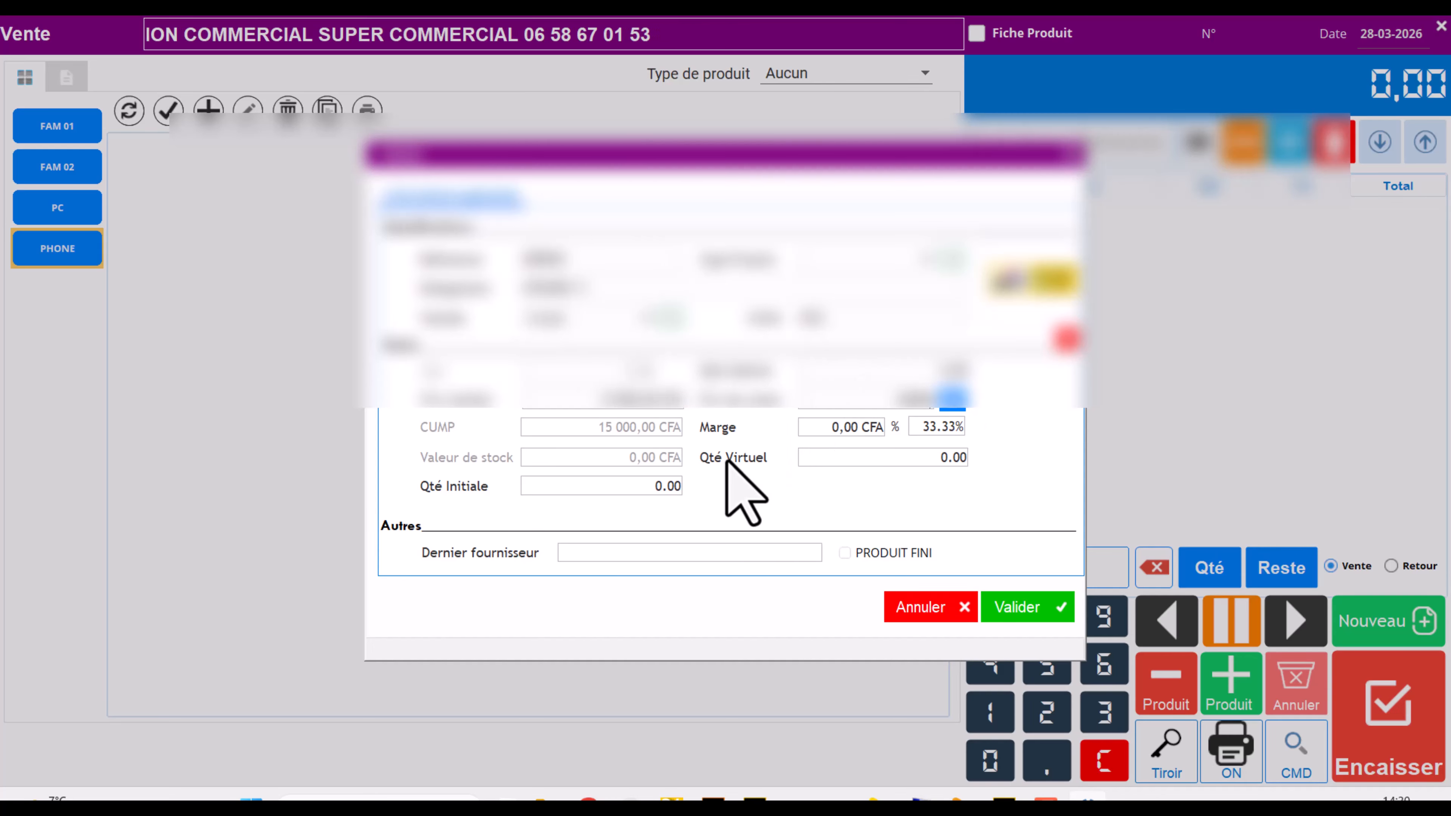
left_click(657, 481)
type("10")
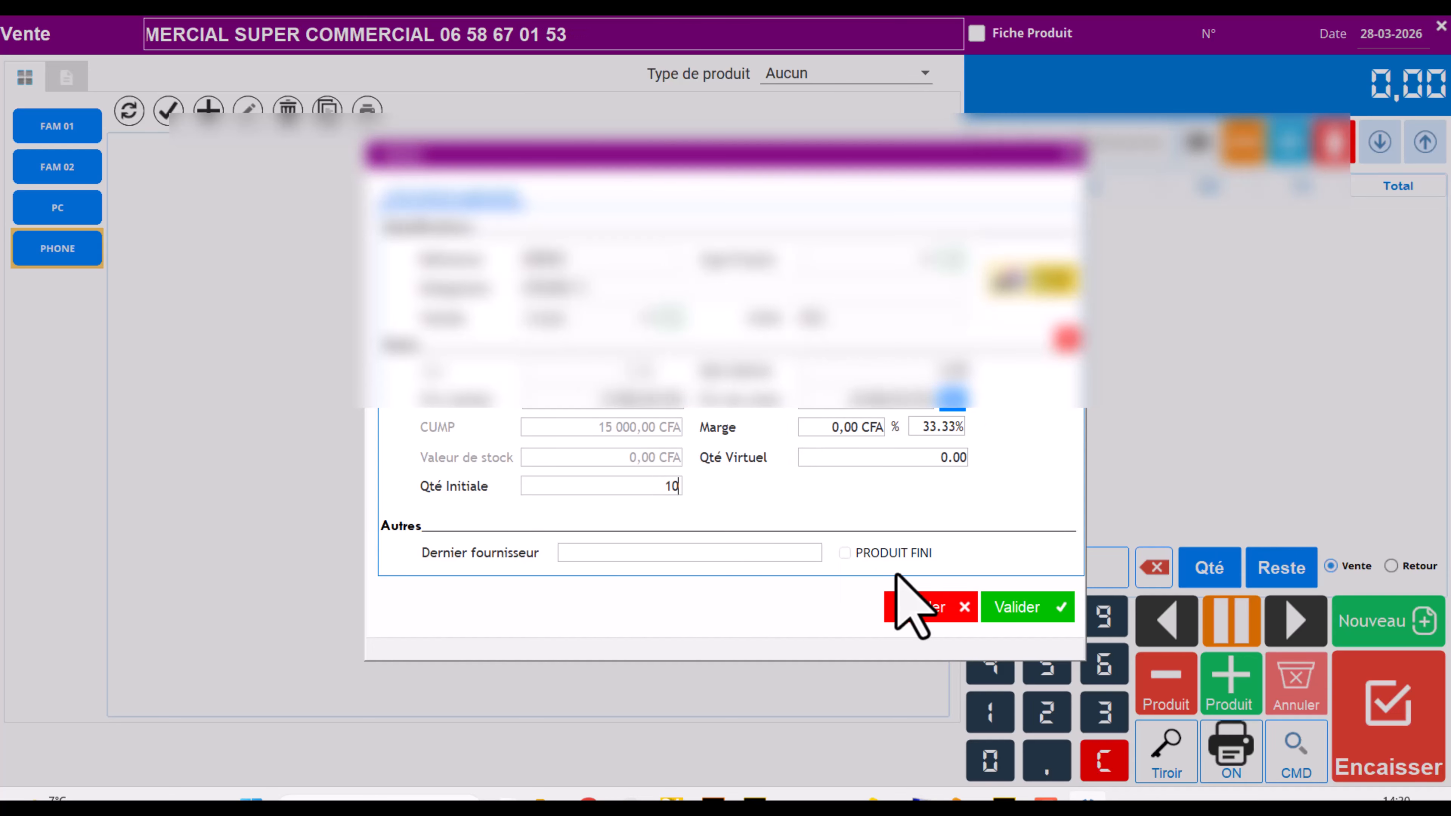
left_click(1020, 607)
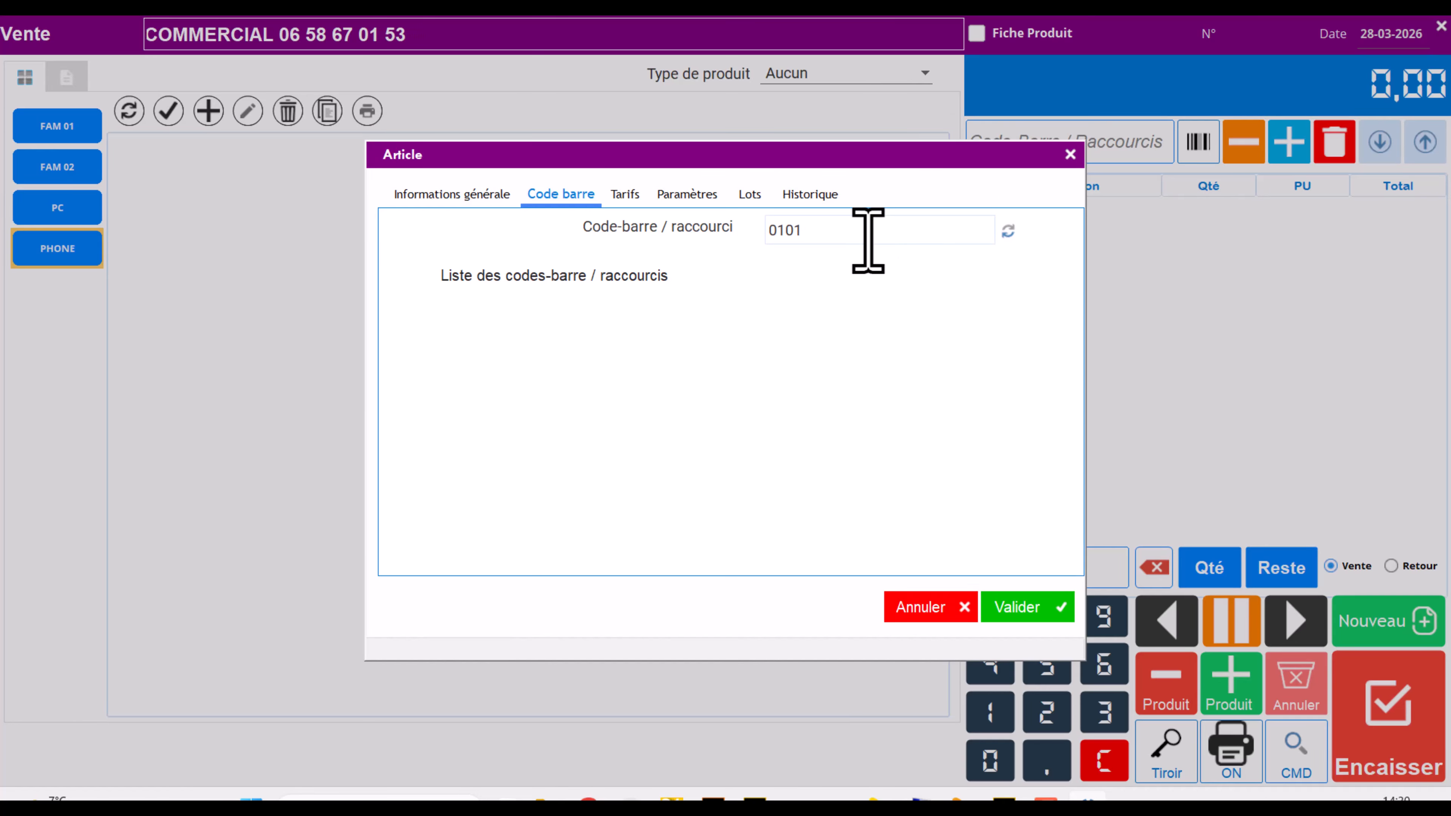
Step: Register 0101 as the article's barcode shortcut, add a GROS tariff with a margin of 20, and validate the article
key("Return")
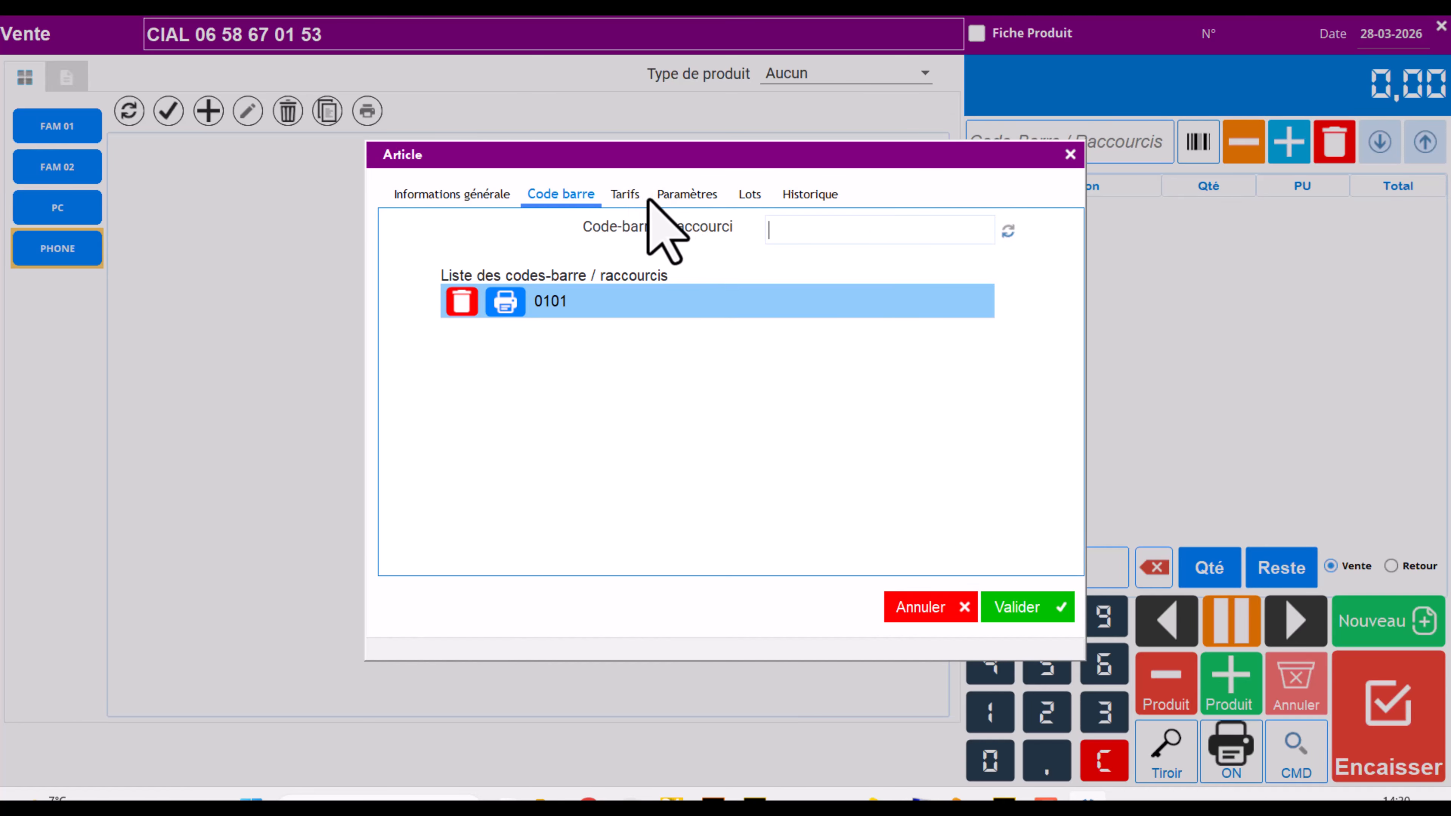
left_click(627, 196)
left_click(929, 238)
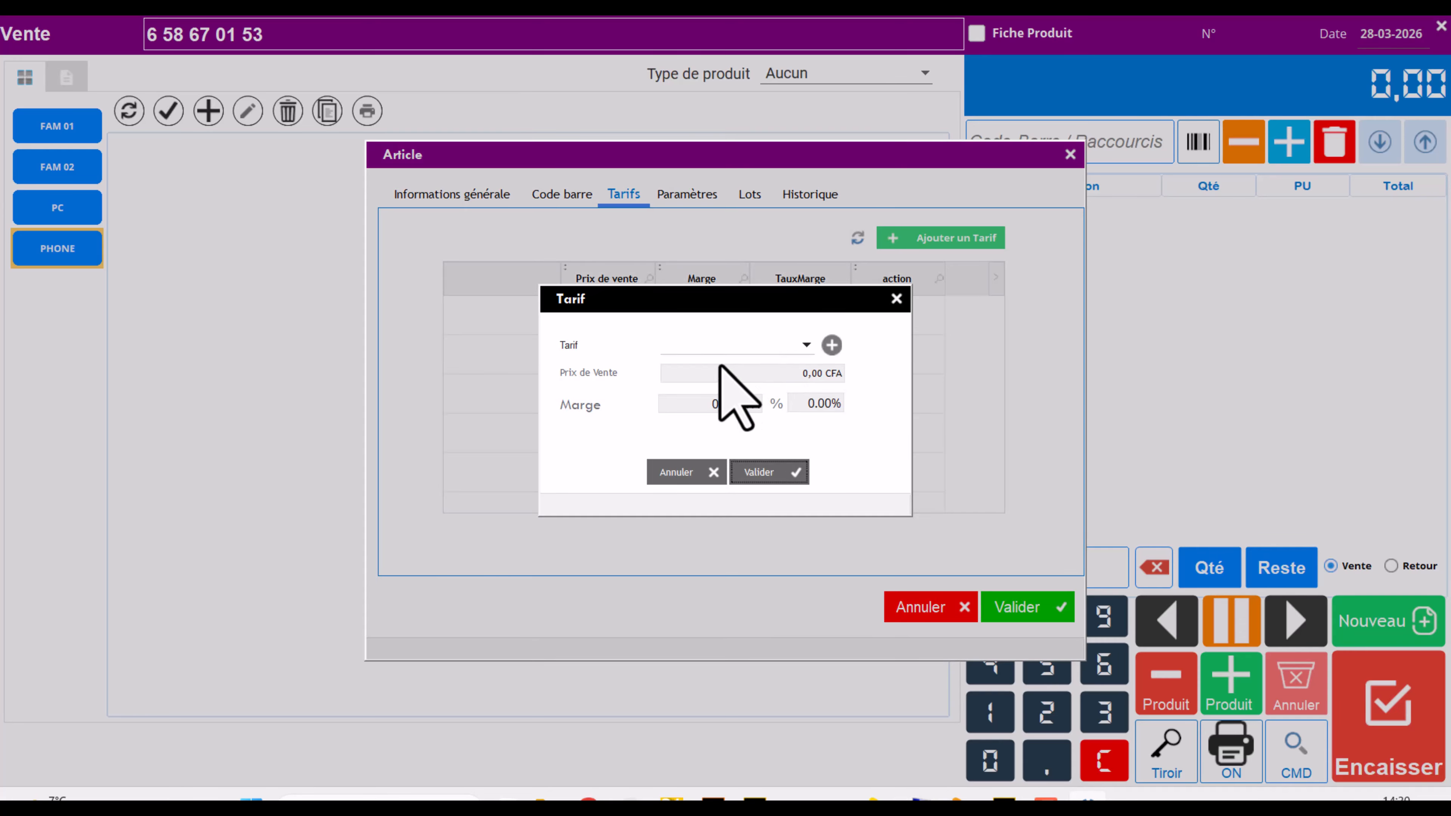
left_click(807, 346)
left_click(695, 382)
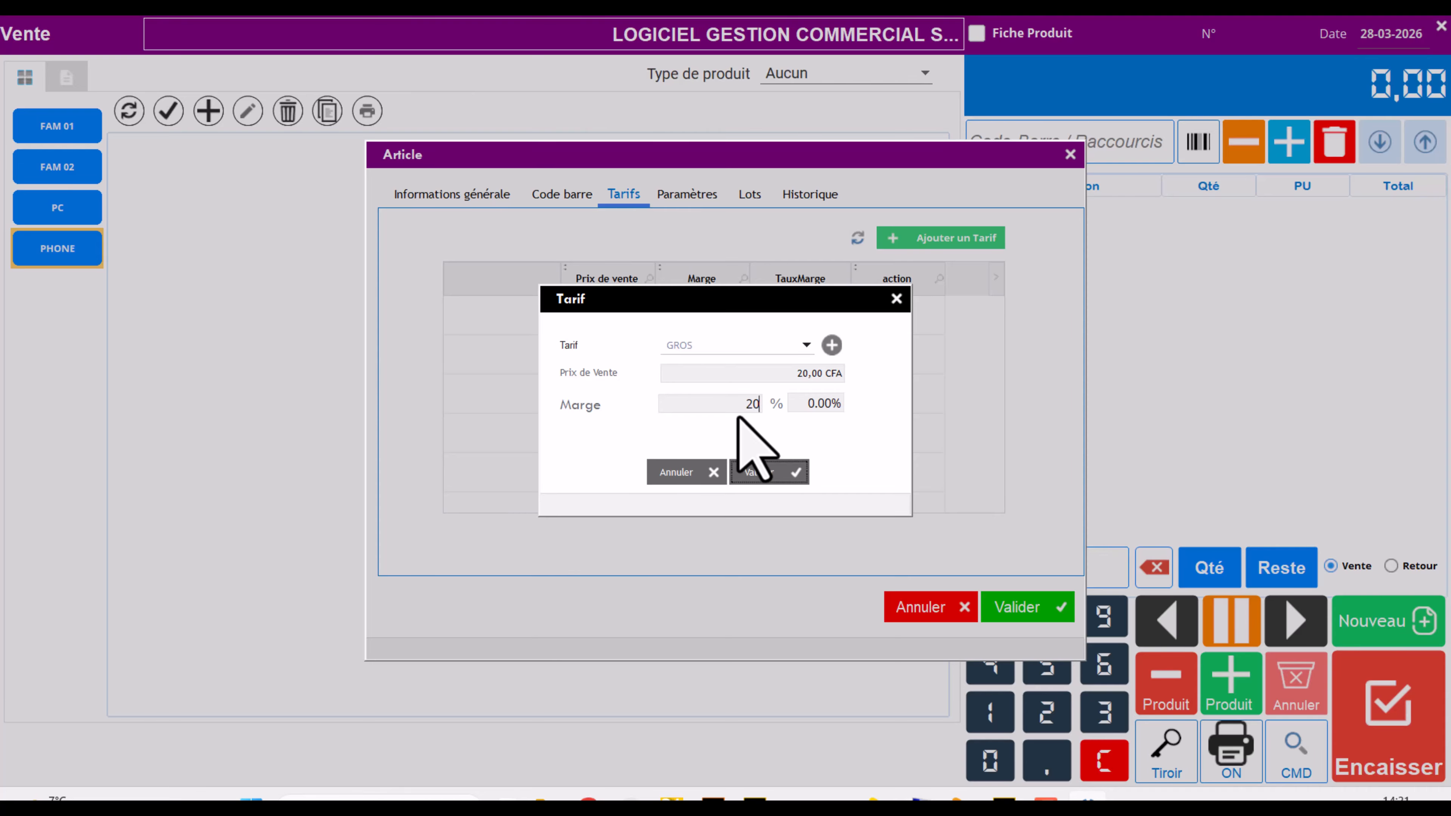
left_click(761, 474)
left_click(687, 194)
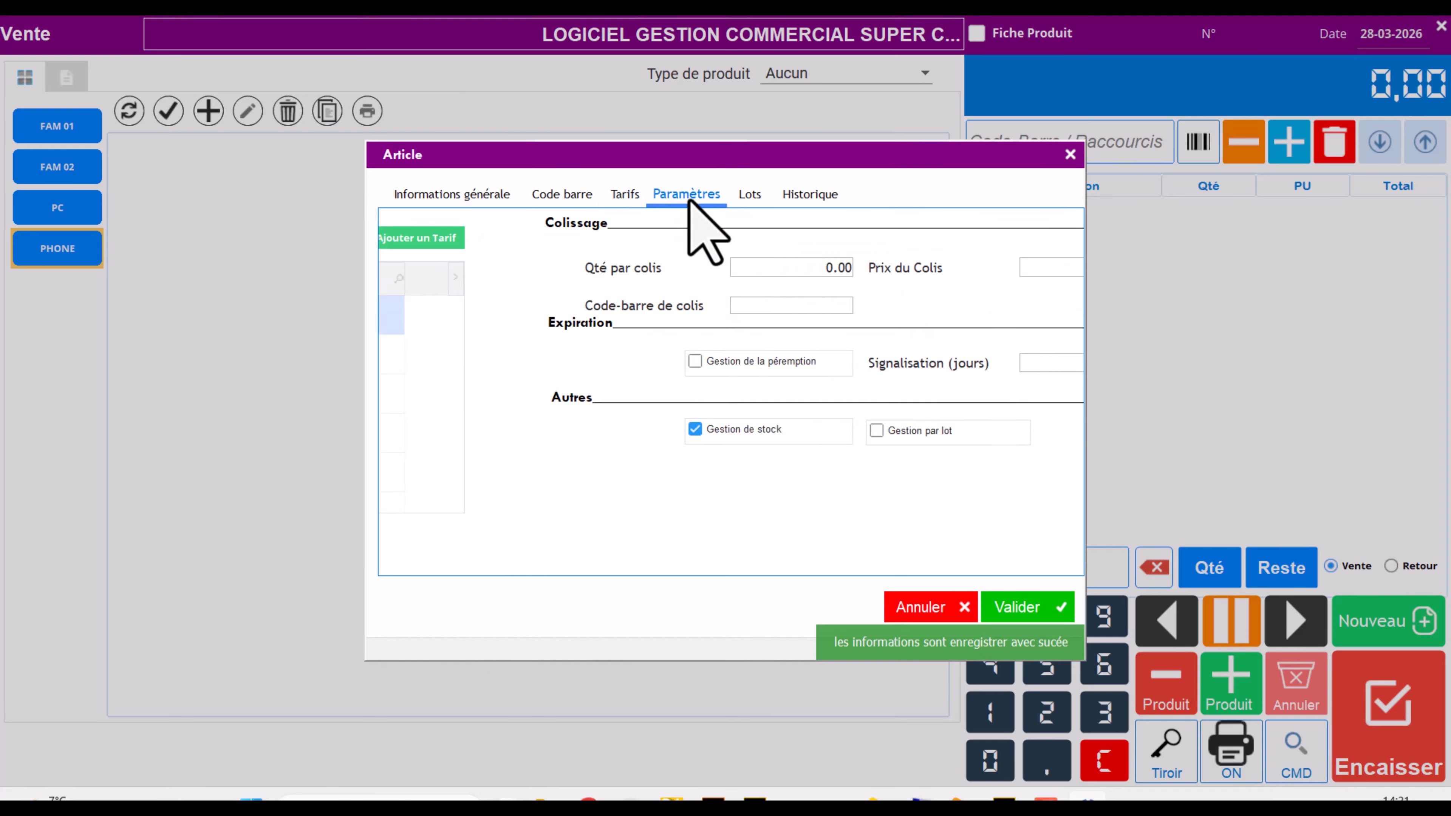
left_click(1025, 606)
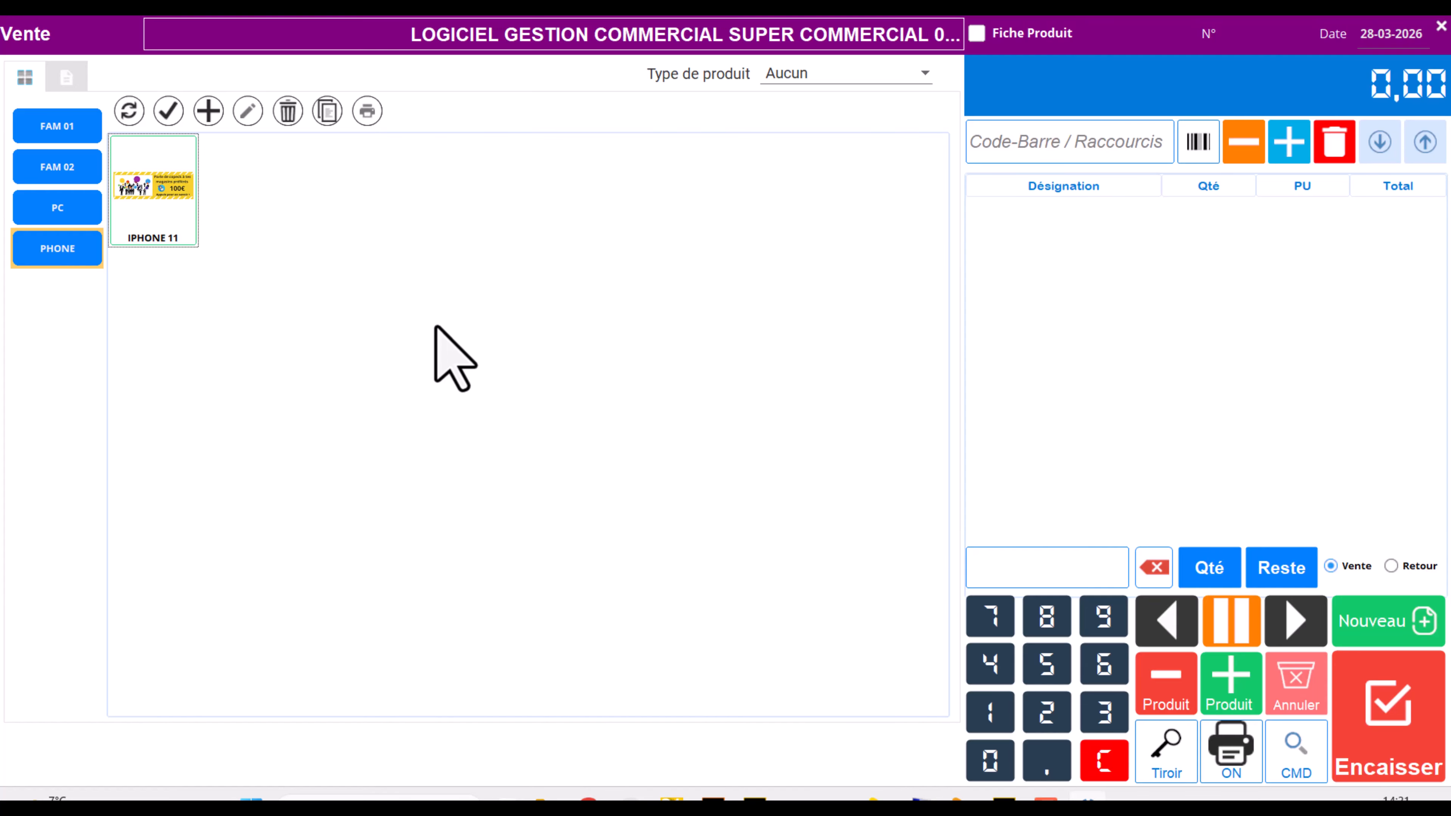
Step: Check the products in list view, return to the tile view and add one IPHONE 11 to the sale by its shortcut code 0101
left_click(65, 77)
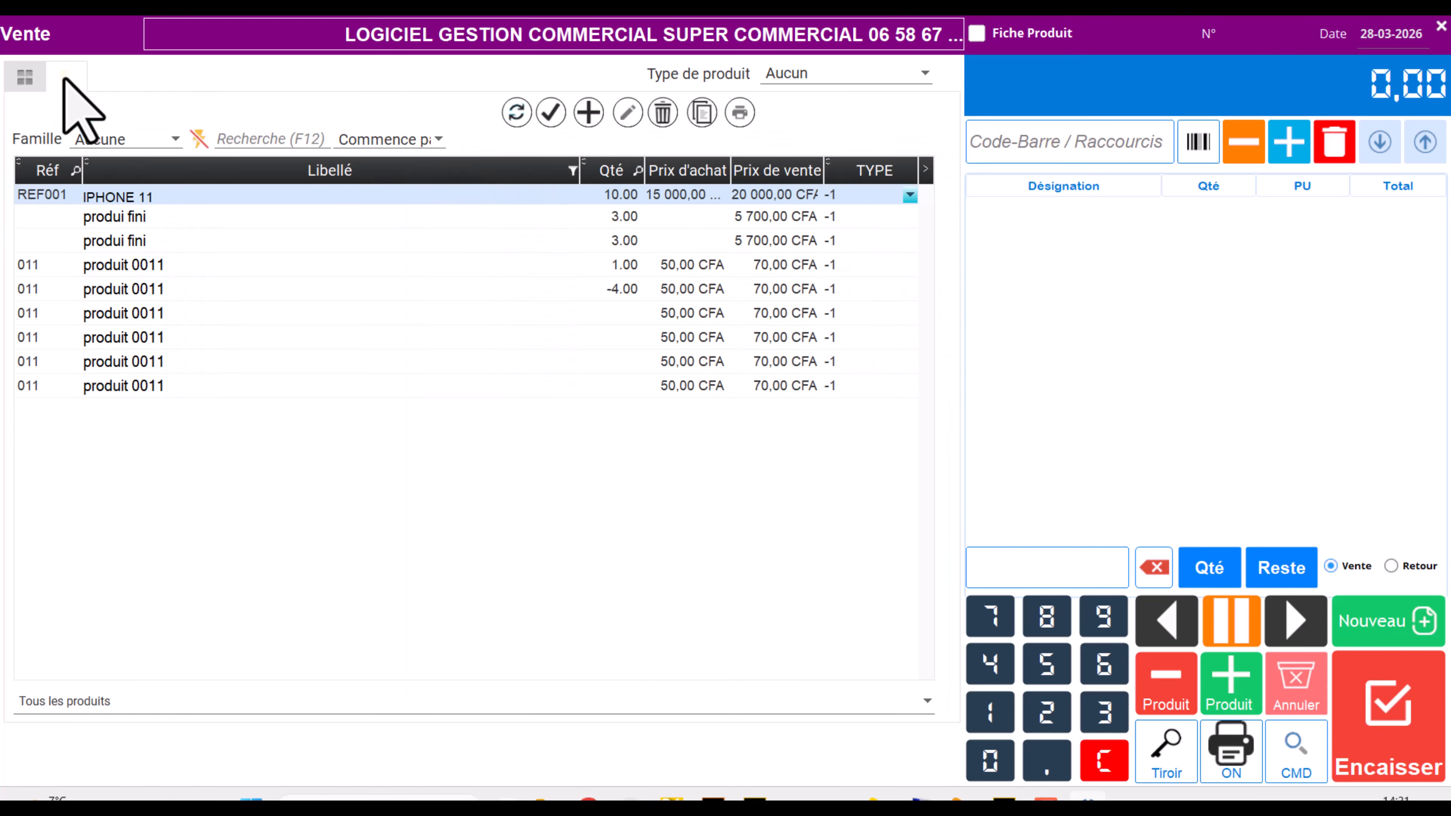
left_click(25, 77)
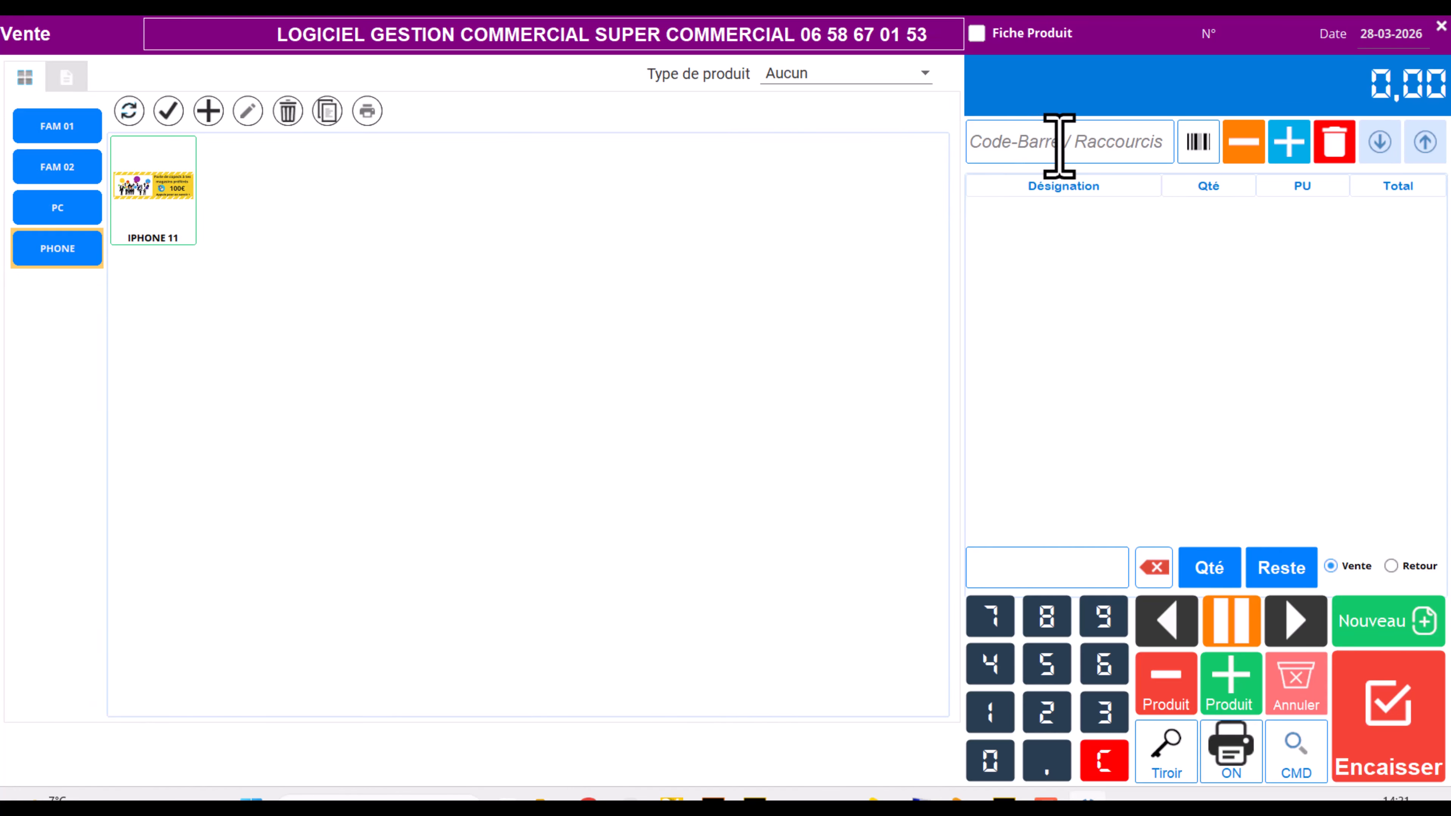
left_click(1000, 138)
type("010")
key("Return")
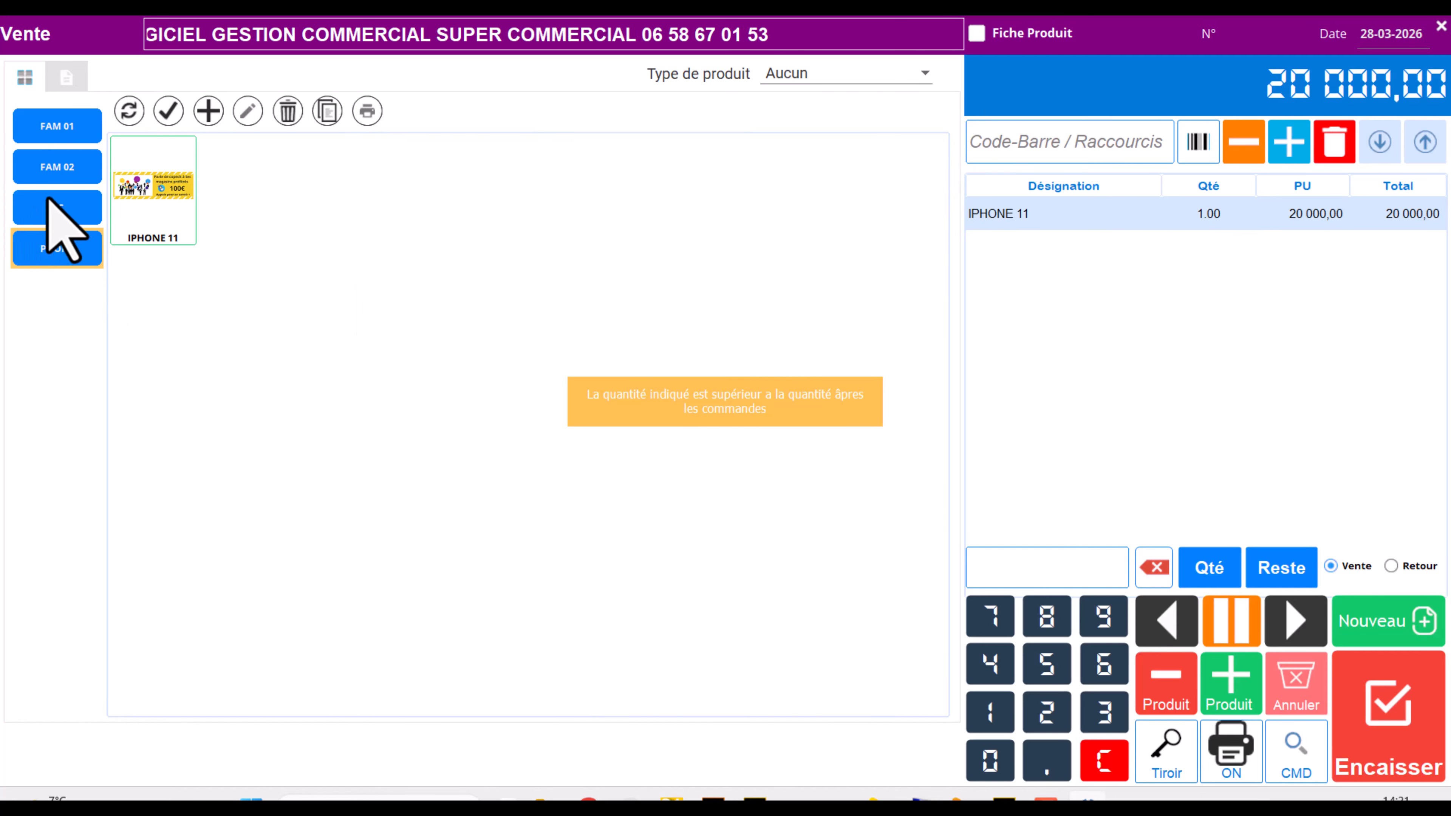
Step: Add two produit 0011 items from FAM 02 and two from FAM 01 to the sale
left_click(57, 209)
left_click(80, 167)
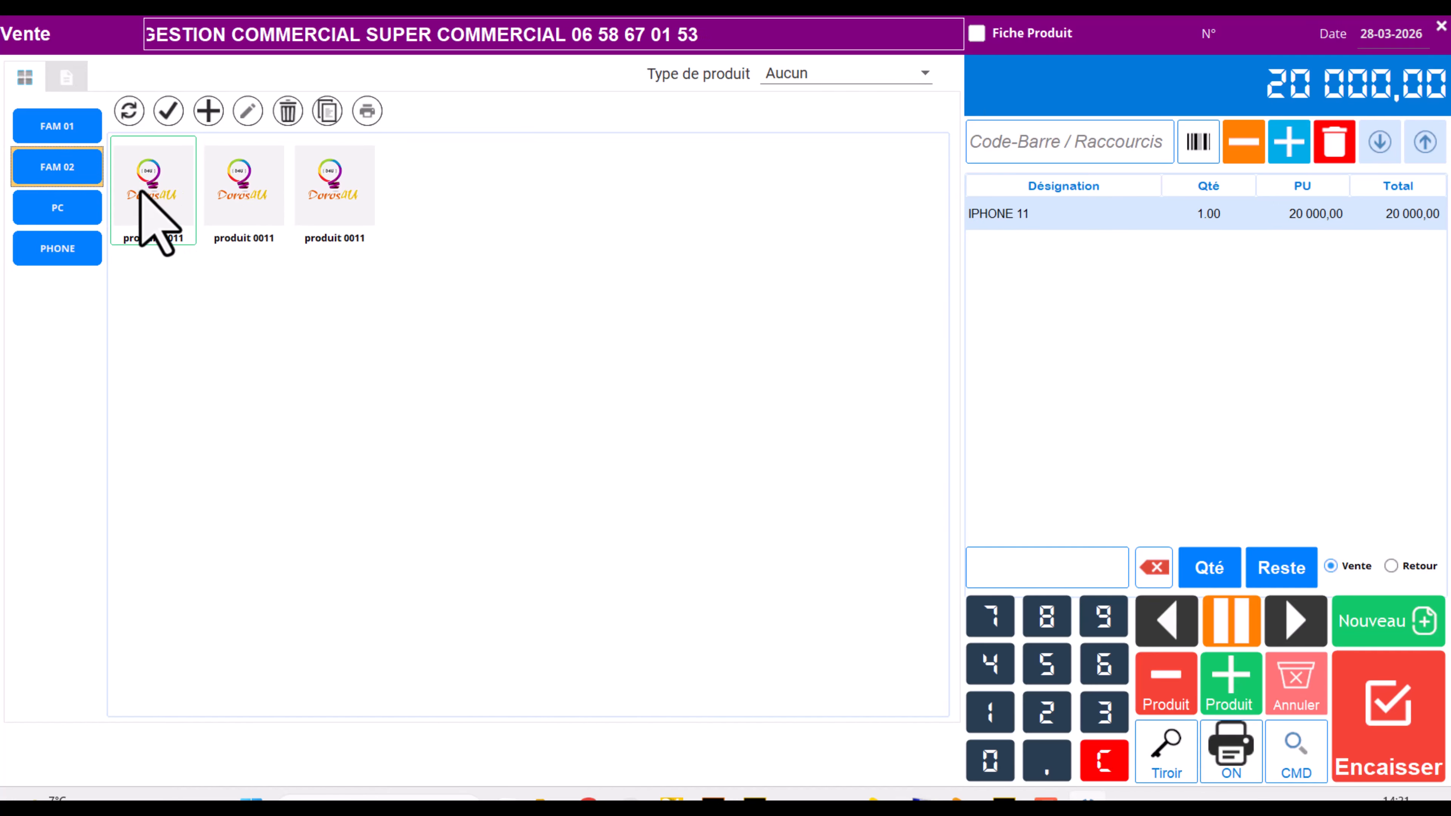
left_click(274, 220)
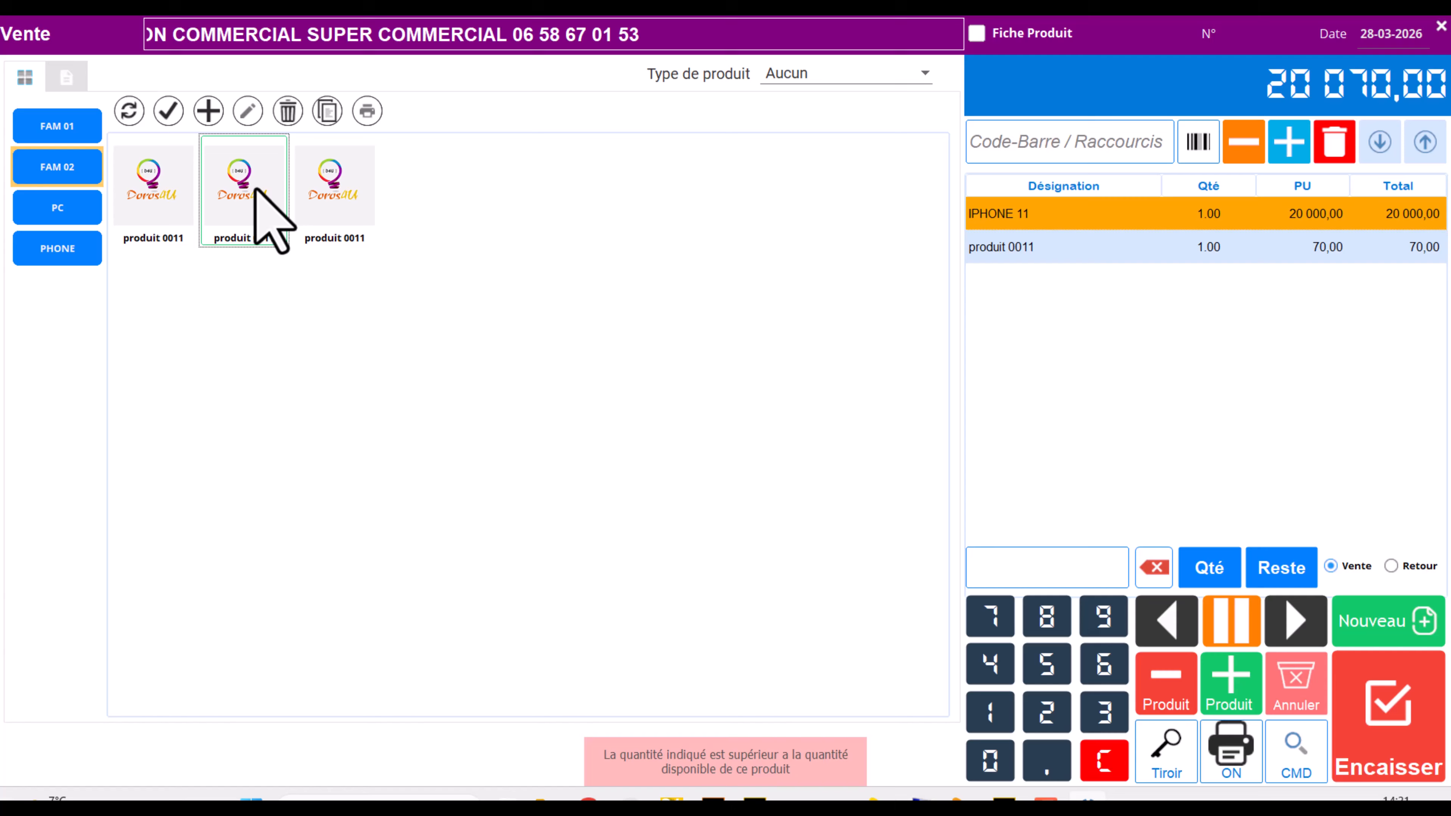
left_click(327, 189)
left_click(84, 130)
left_click(188, 220)
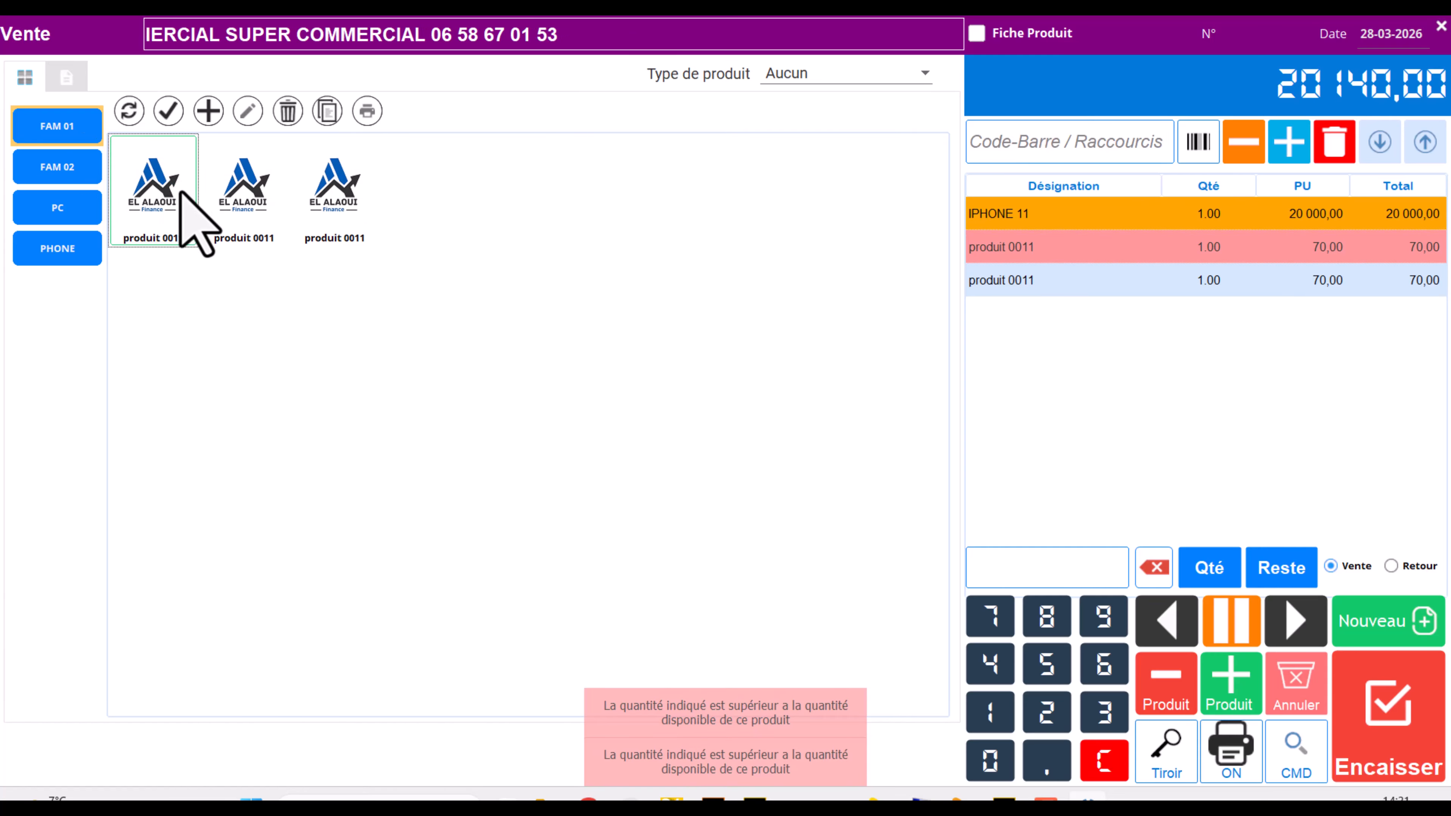
left_click(243, 200)
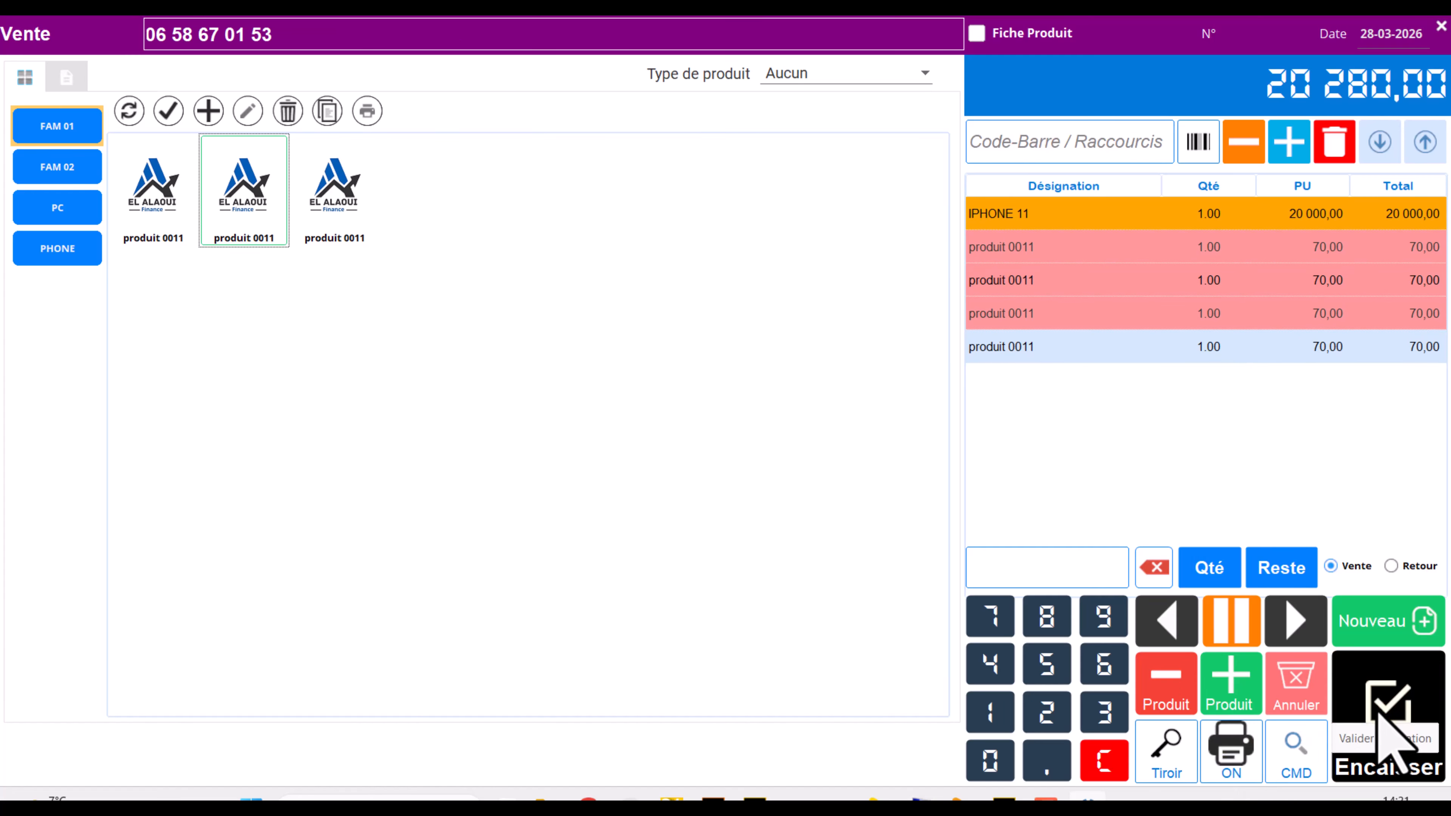
Step: Cash in the sale, review the delivery note preview from header to totals, and close it
left_click(1386, 737)
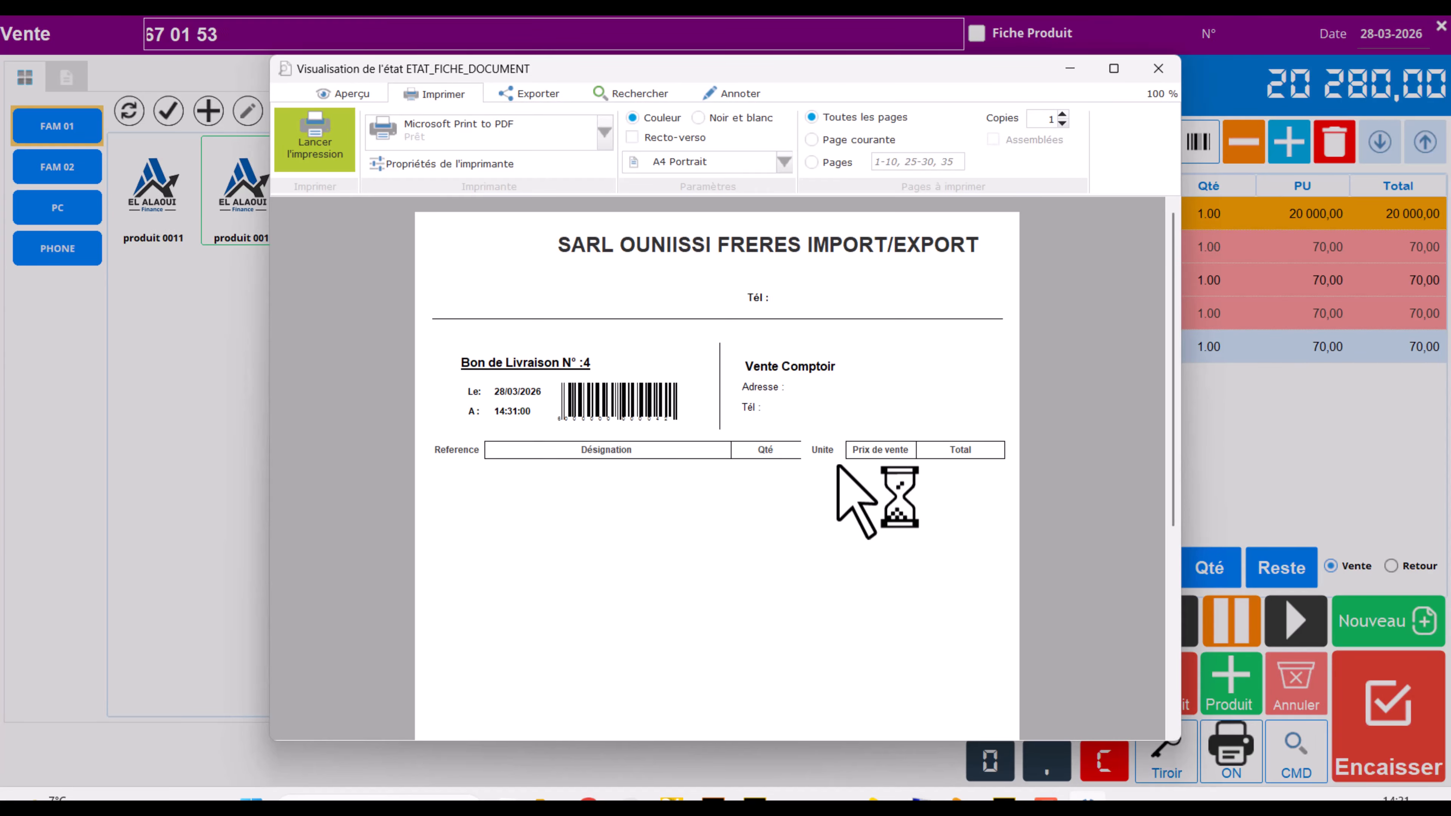
scroll(835, 451, "down", 5)
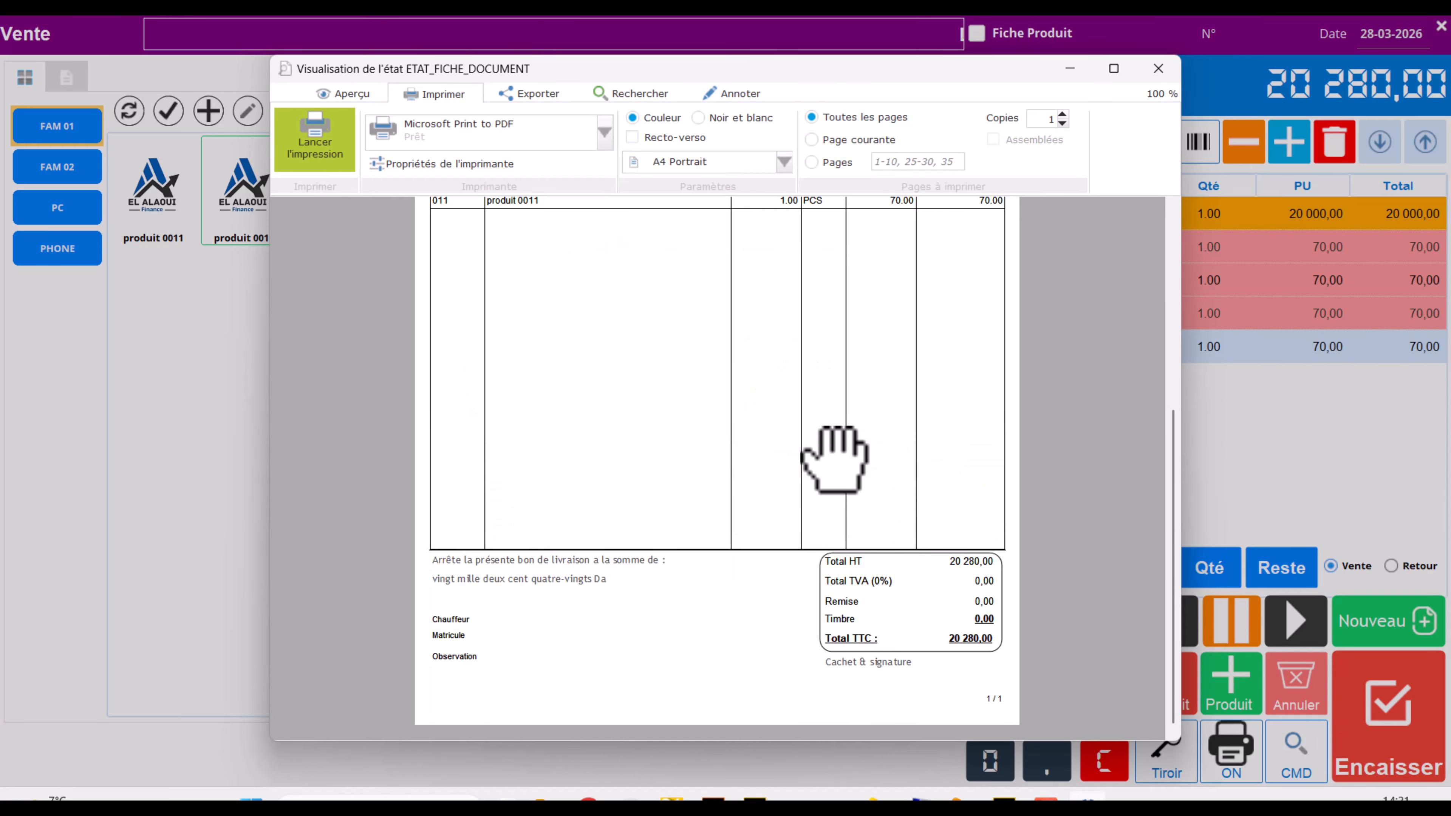
scroll(835, 452, "up", 5)
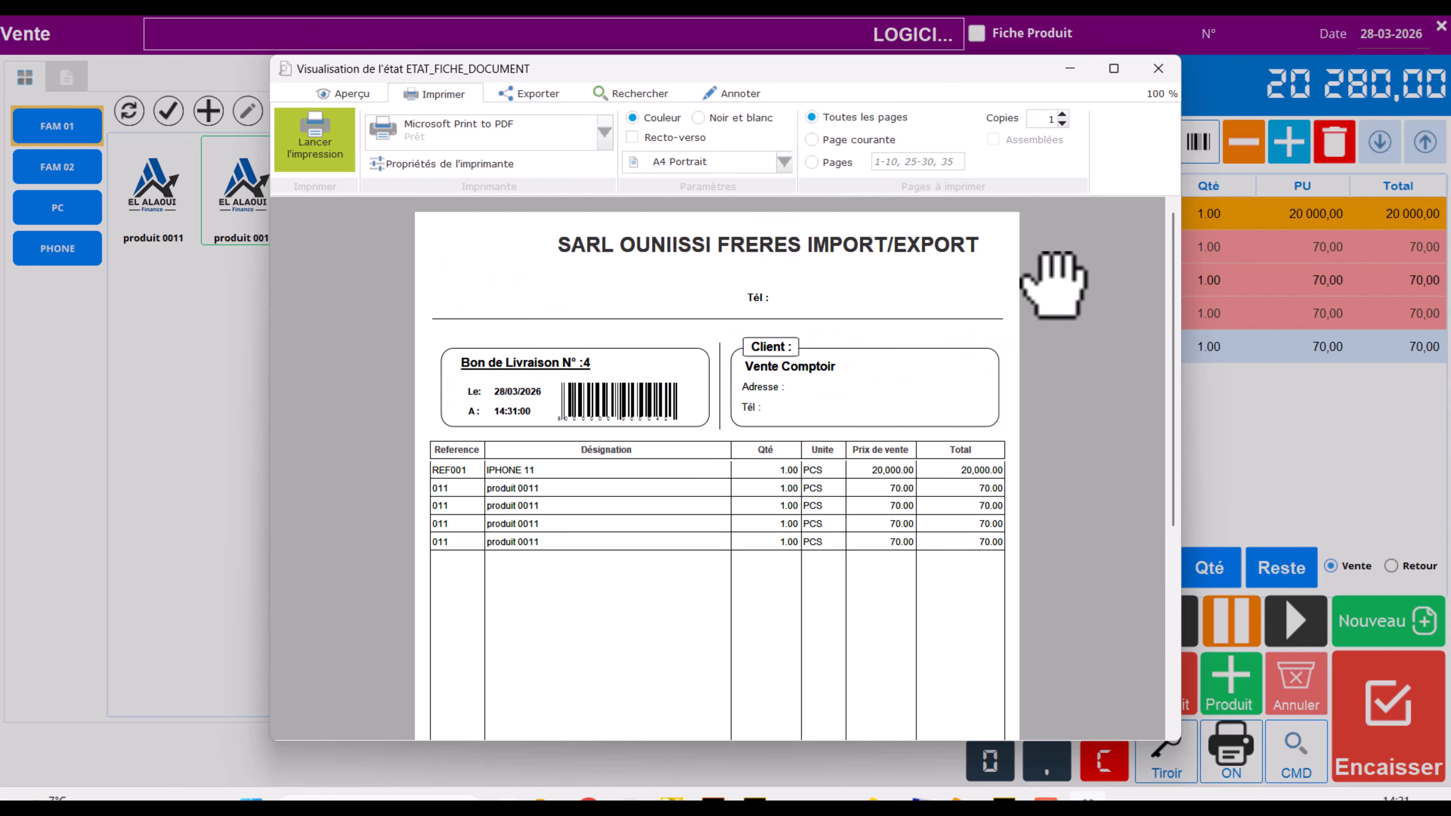
left_click(1158, 69)
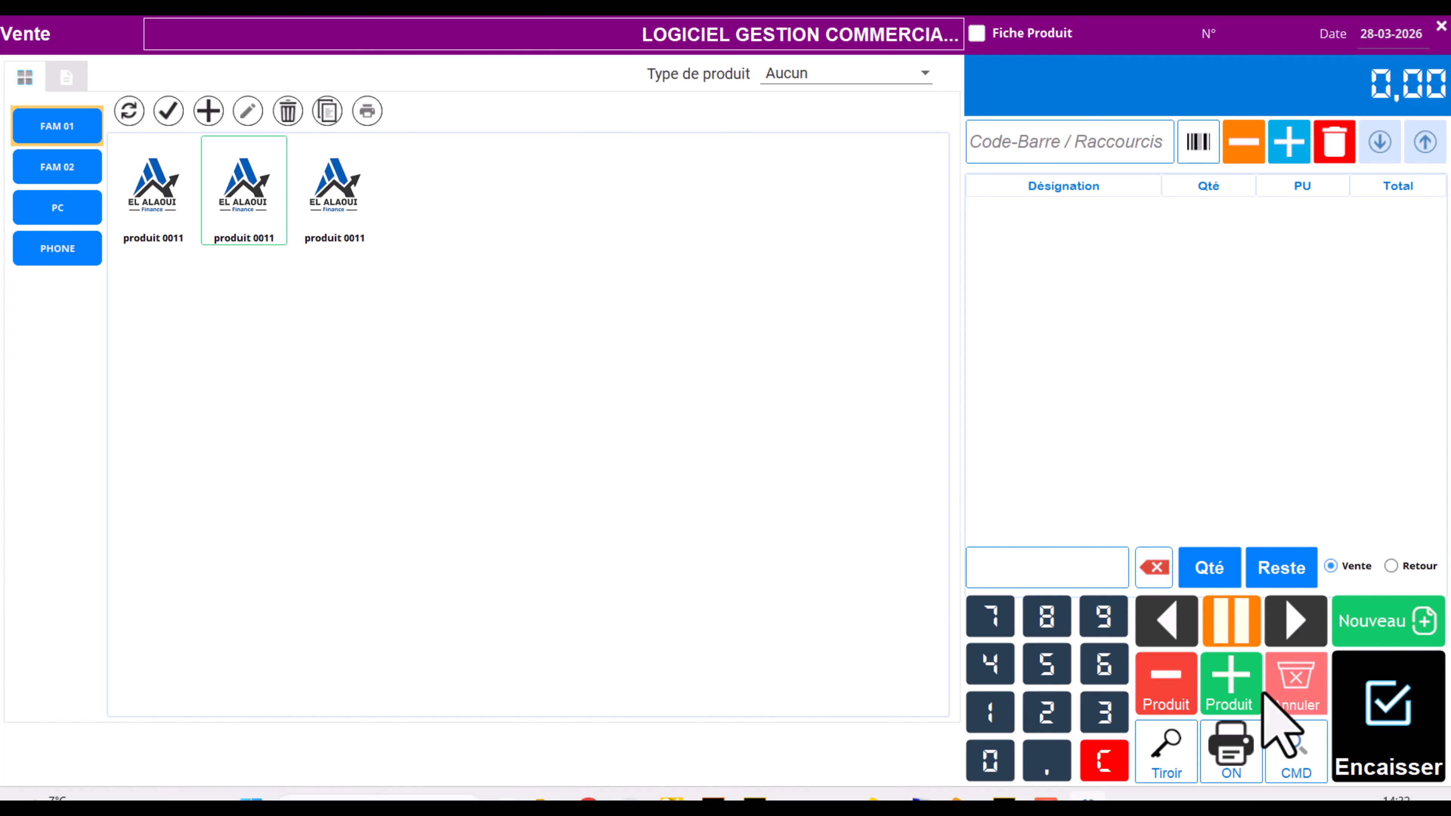
Step: List the recorded sales from 12-11-2025 to 28-03-2026, then close the sales list
left_click(1297, 749)
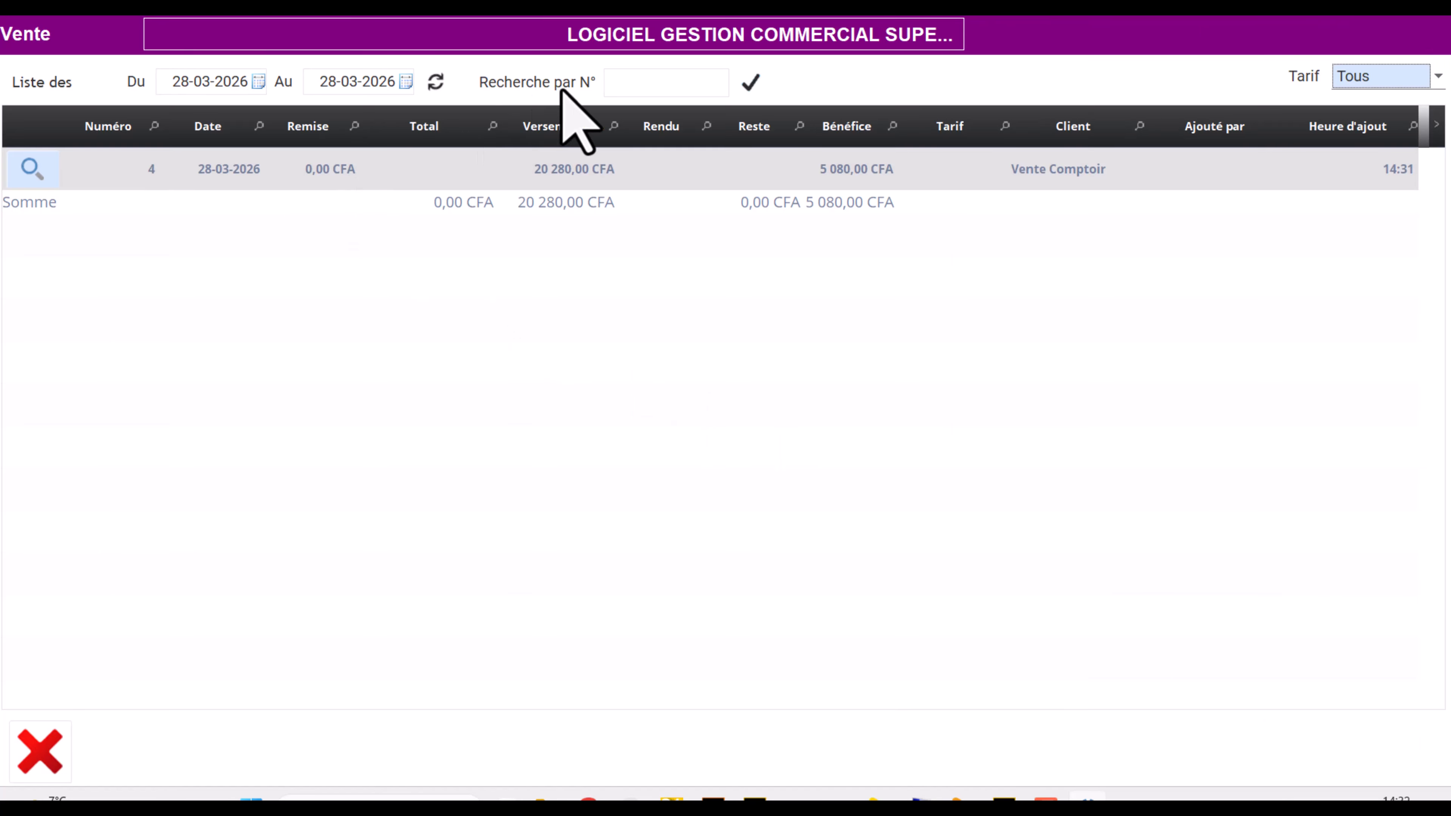
left_click(258, 81)
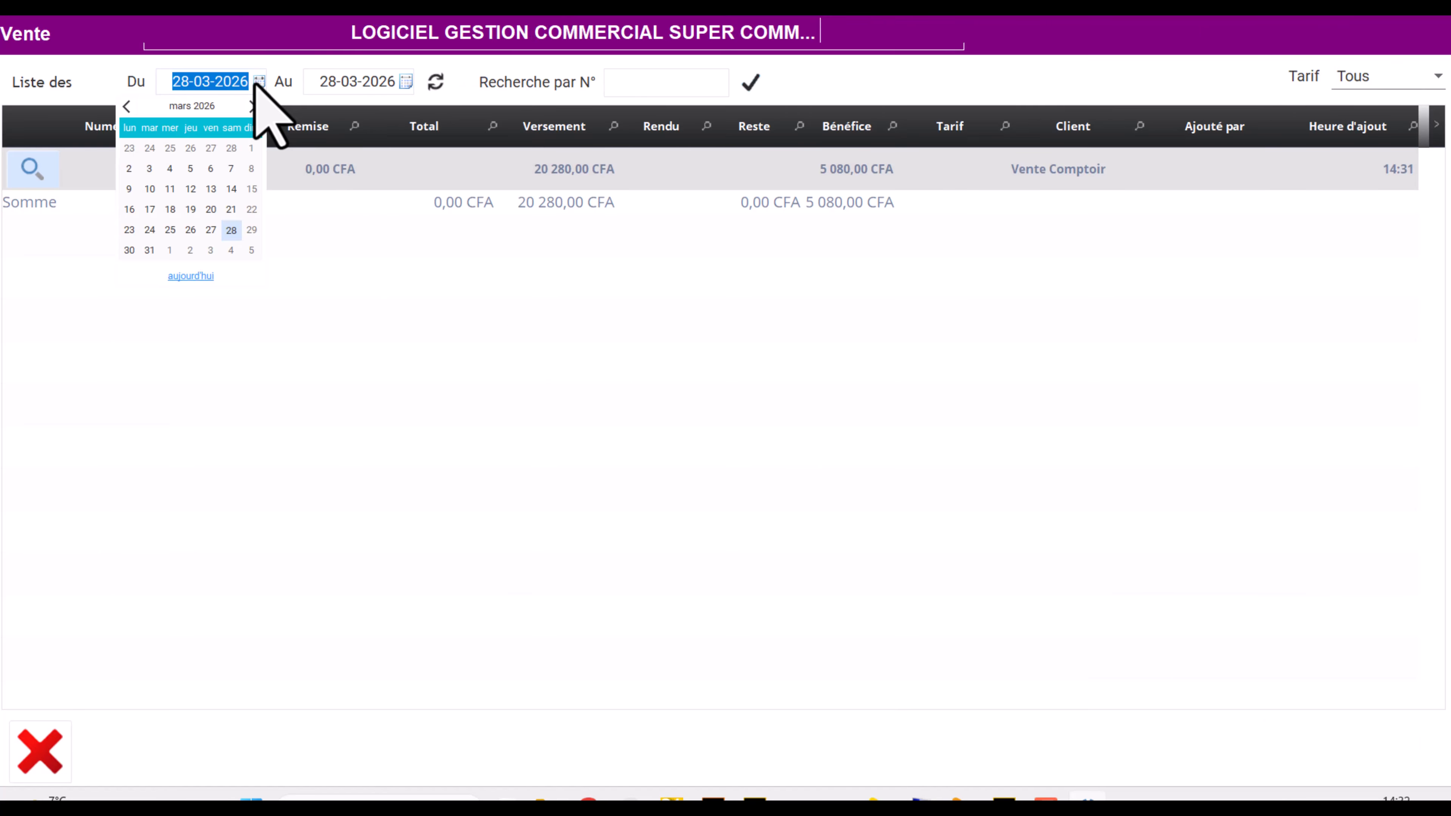
left_click(124, 103)
left_click(124, 104)
left_click(124, 104)
left_click(124, 103)
left_click(163, 181)
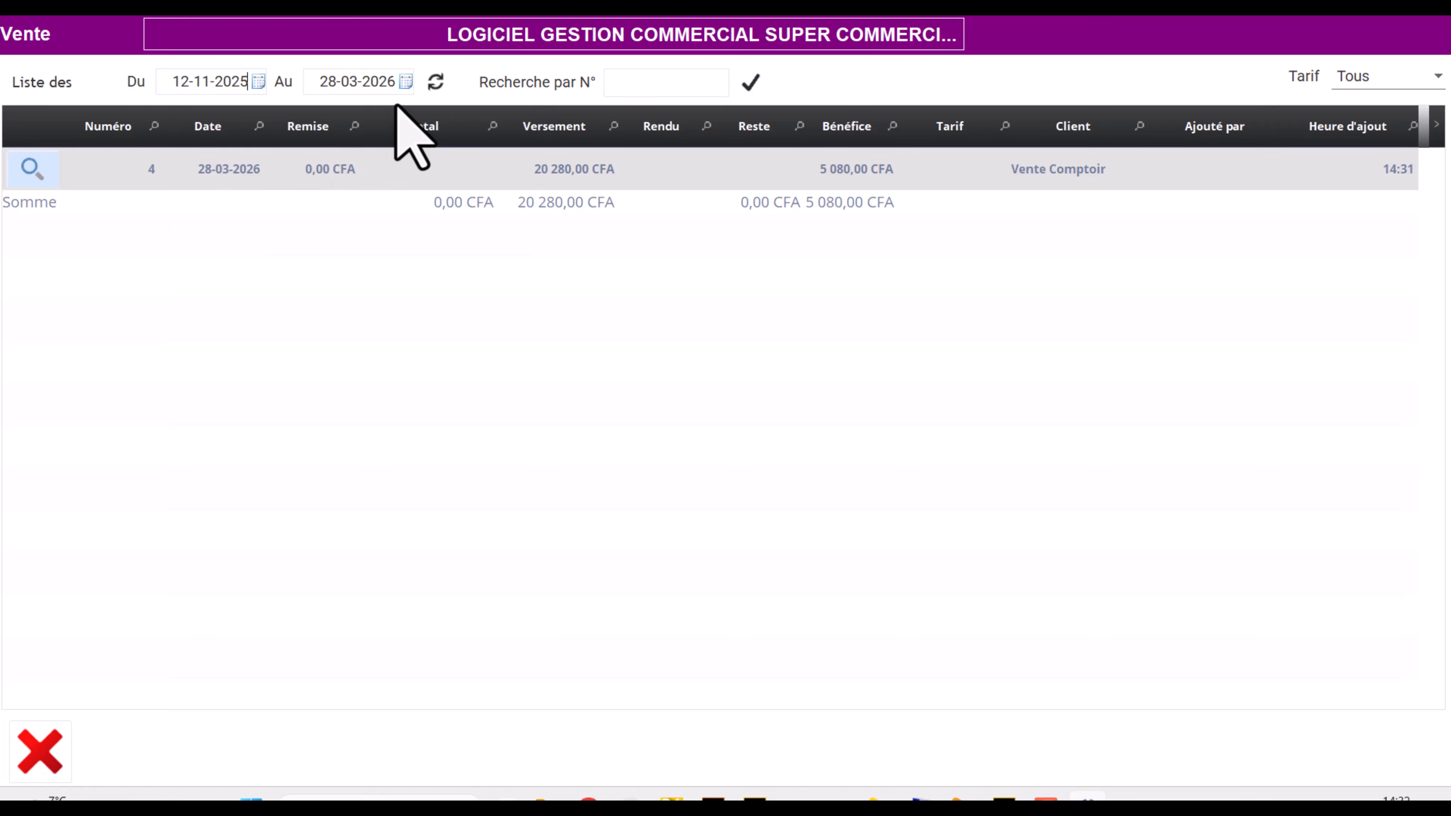
left_click(436, 82)
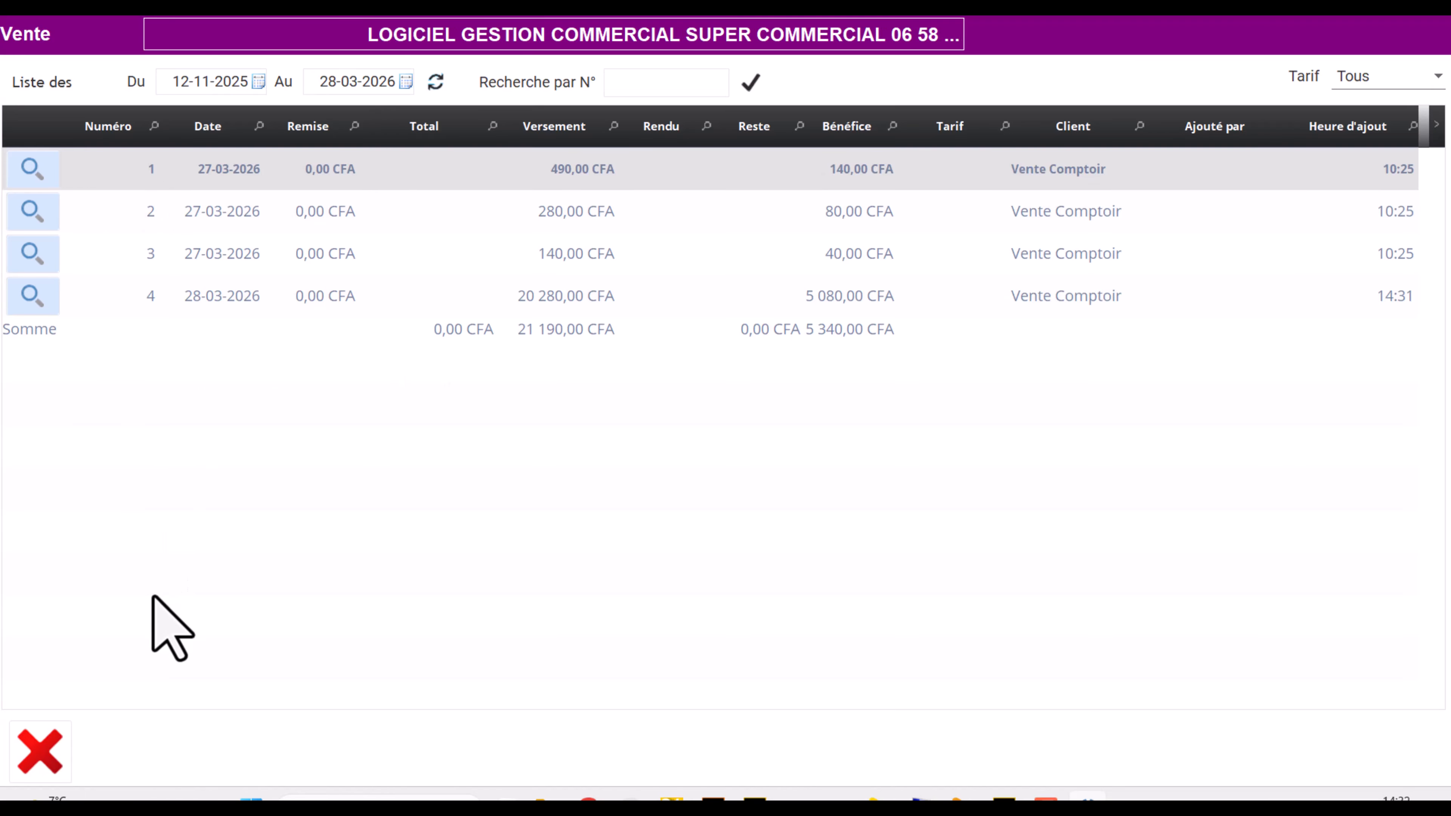
left_click(55, 755)
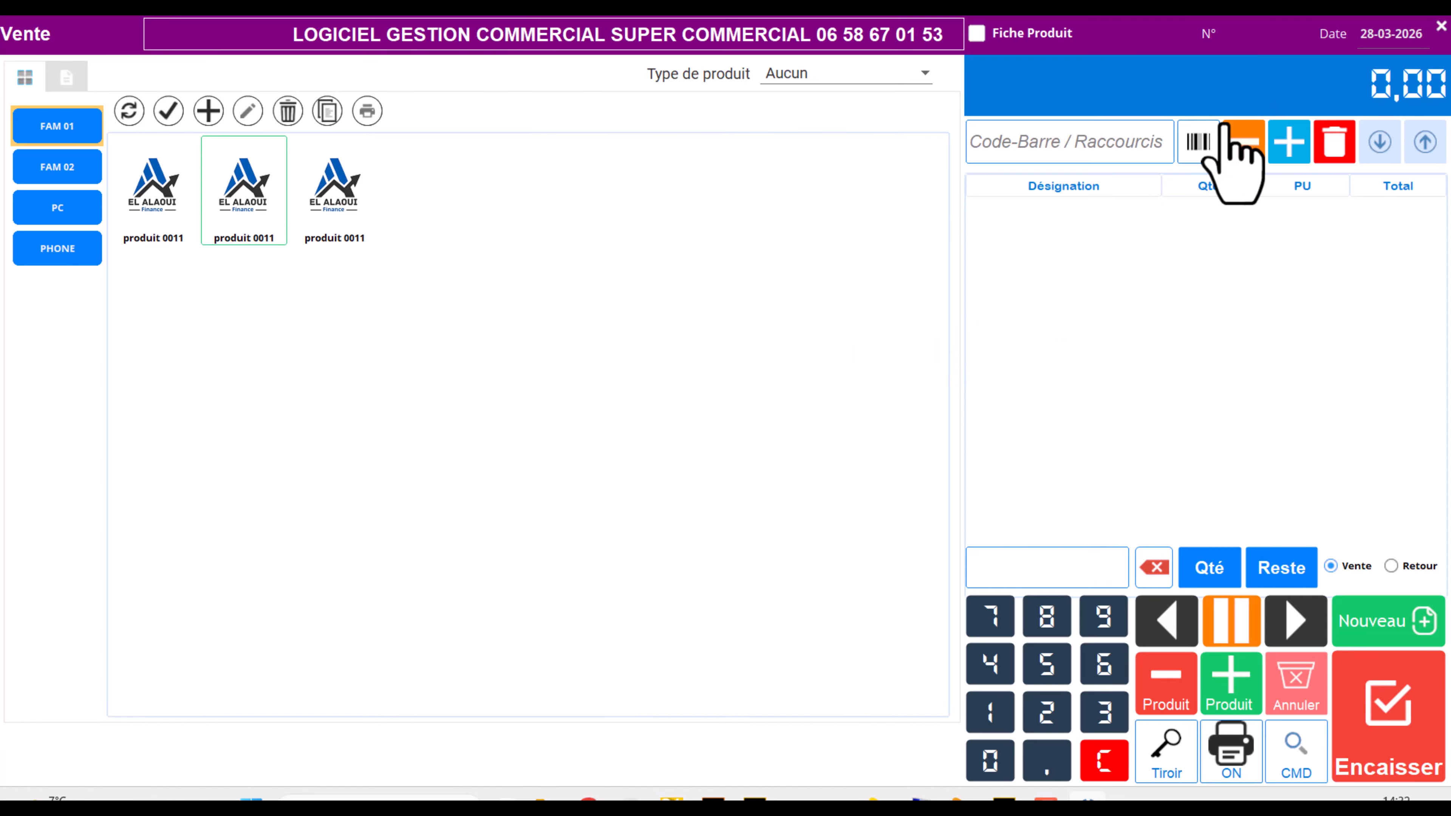
Step: Leave the sales register and start a new Facture de Vente in the Ventes module
left_click(1441, 26)
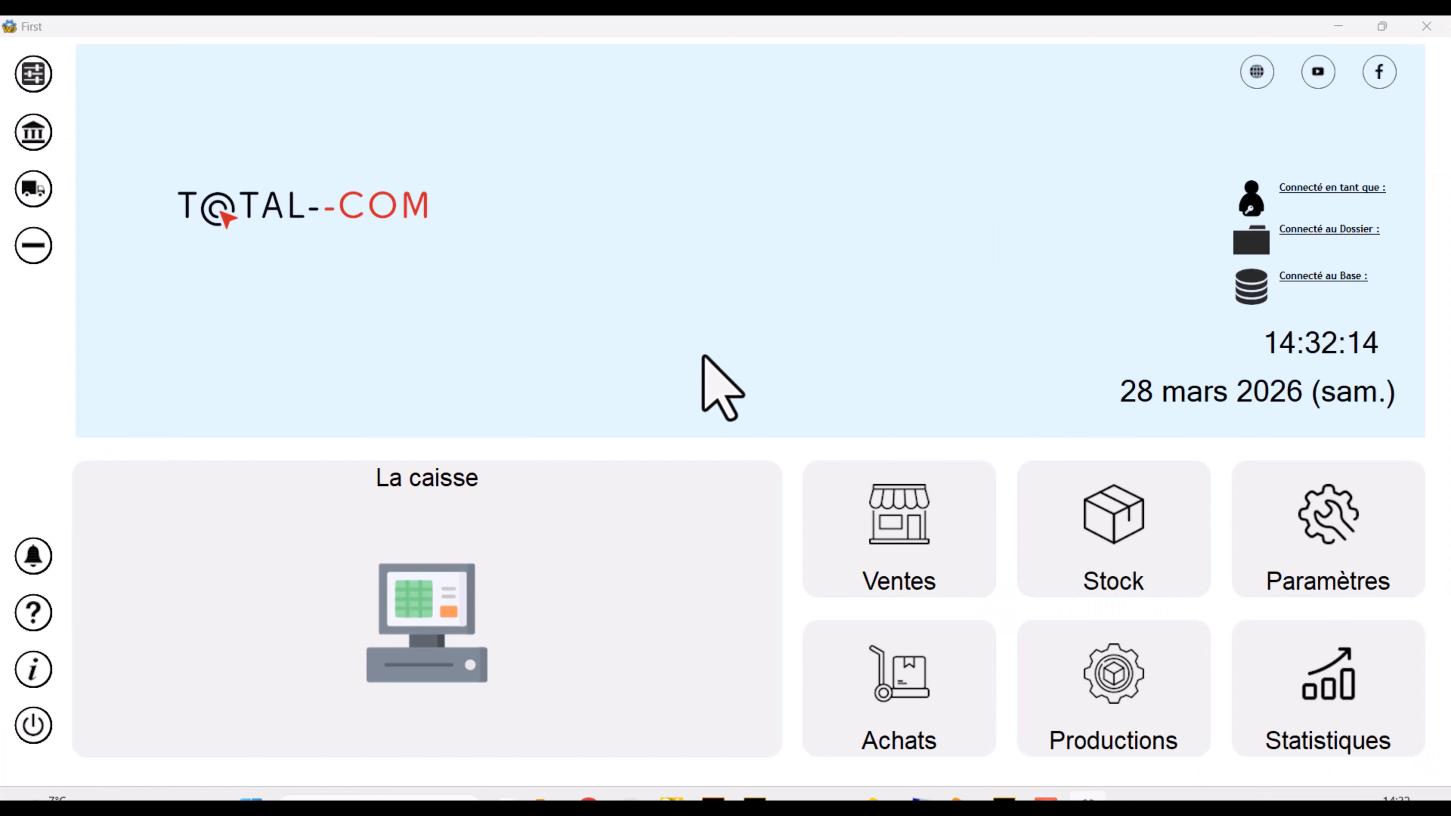
left_click(868, 535)
left_click(501, 434)
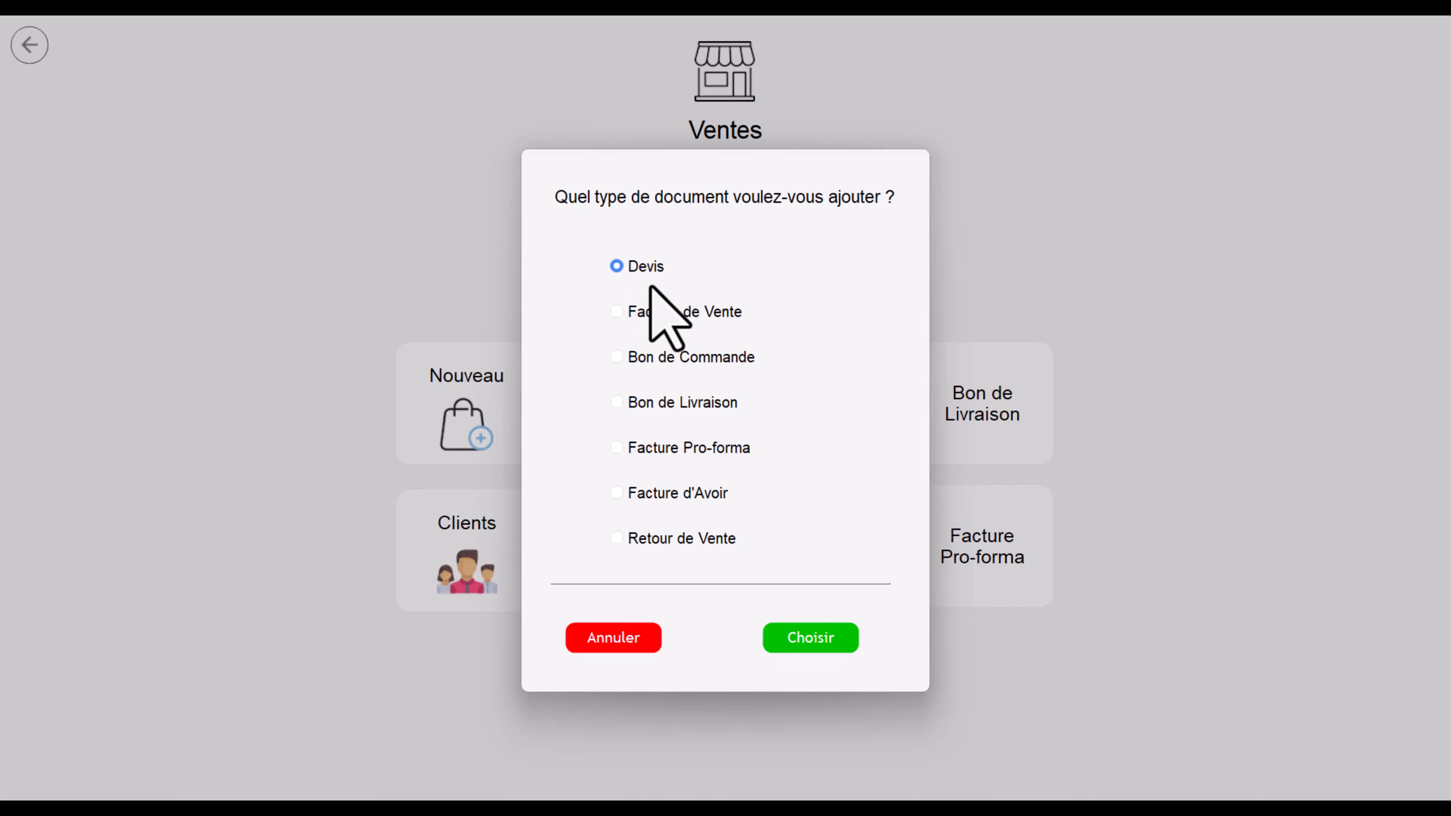
left_click(833, 648)
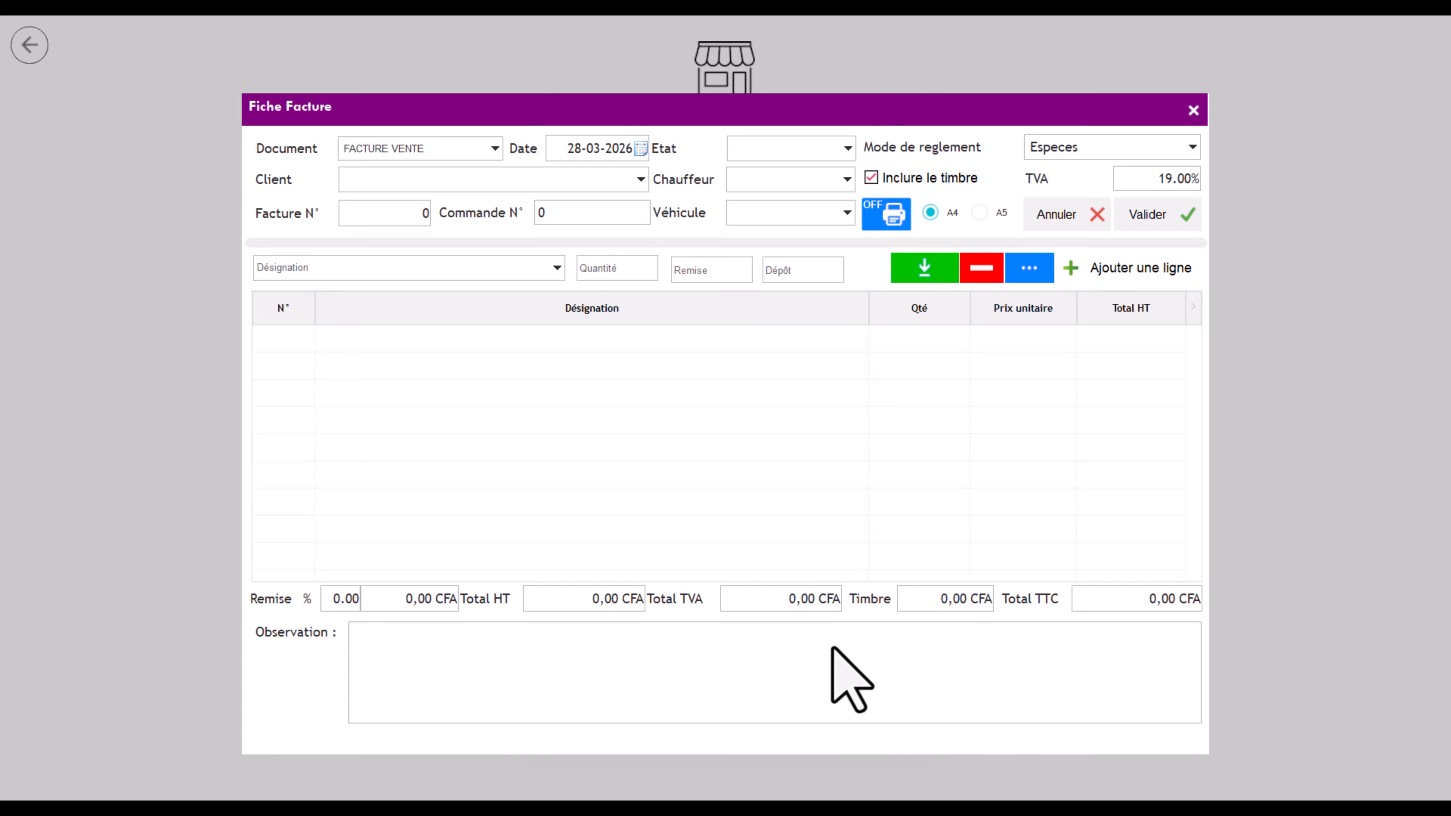
Step: Add one line for IPHONE 11 and one for produit 0011 to the sales invoice
left_click(555, 267)
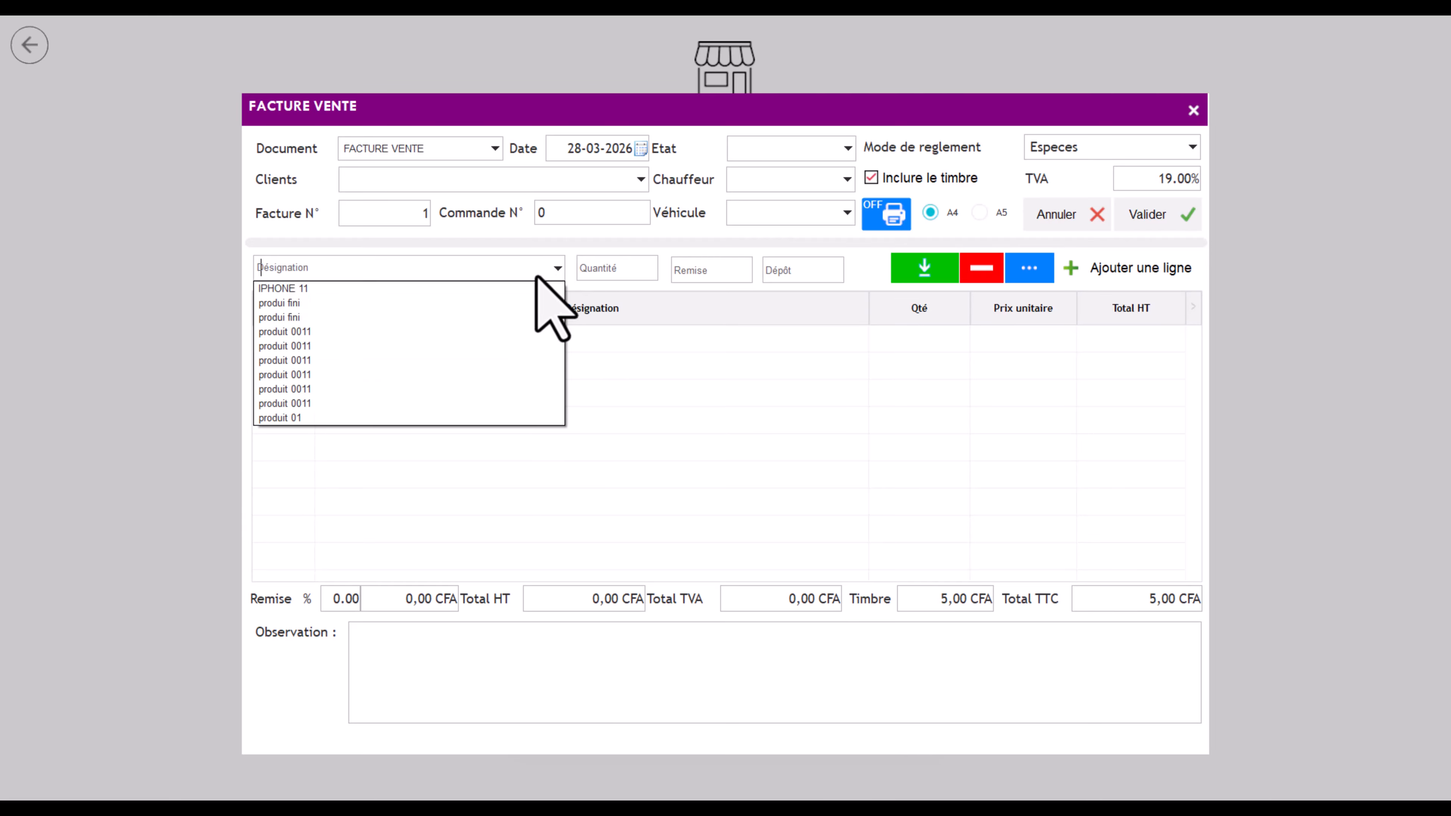
left_click(540, 284)
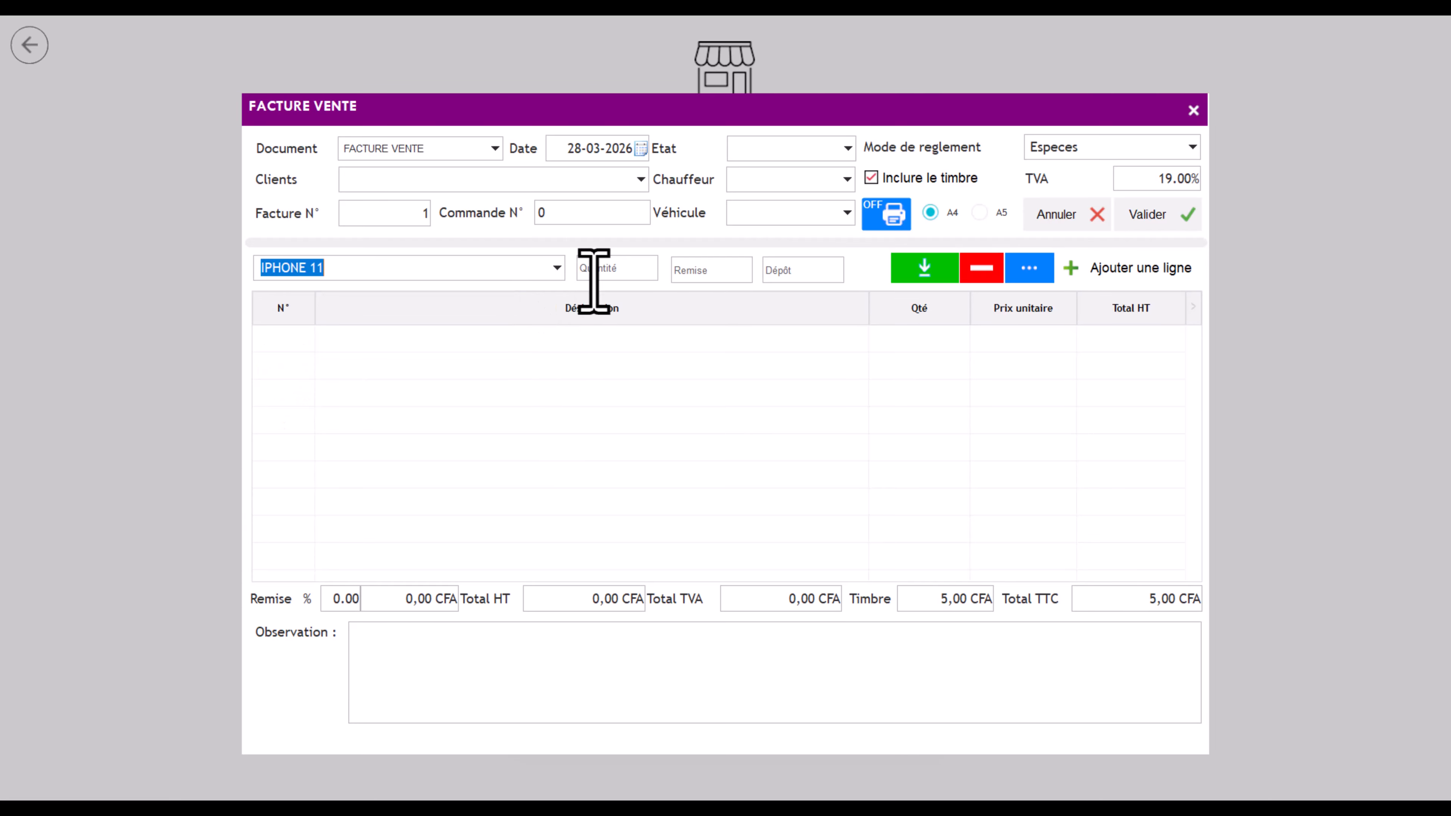
left_click(924, 275)
left_click(555, 268)
left_click(511, 320)
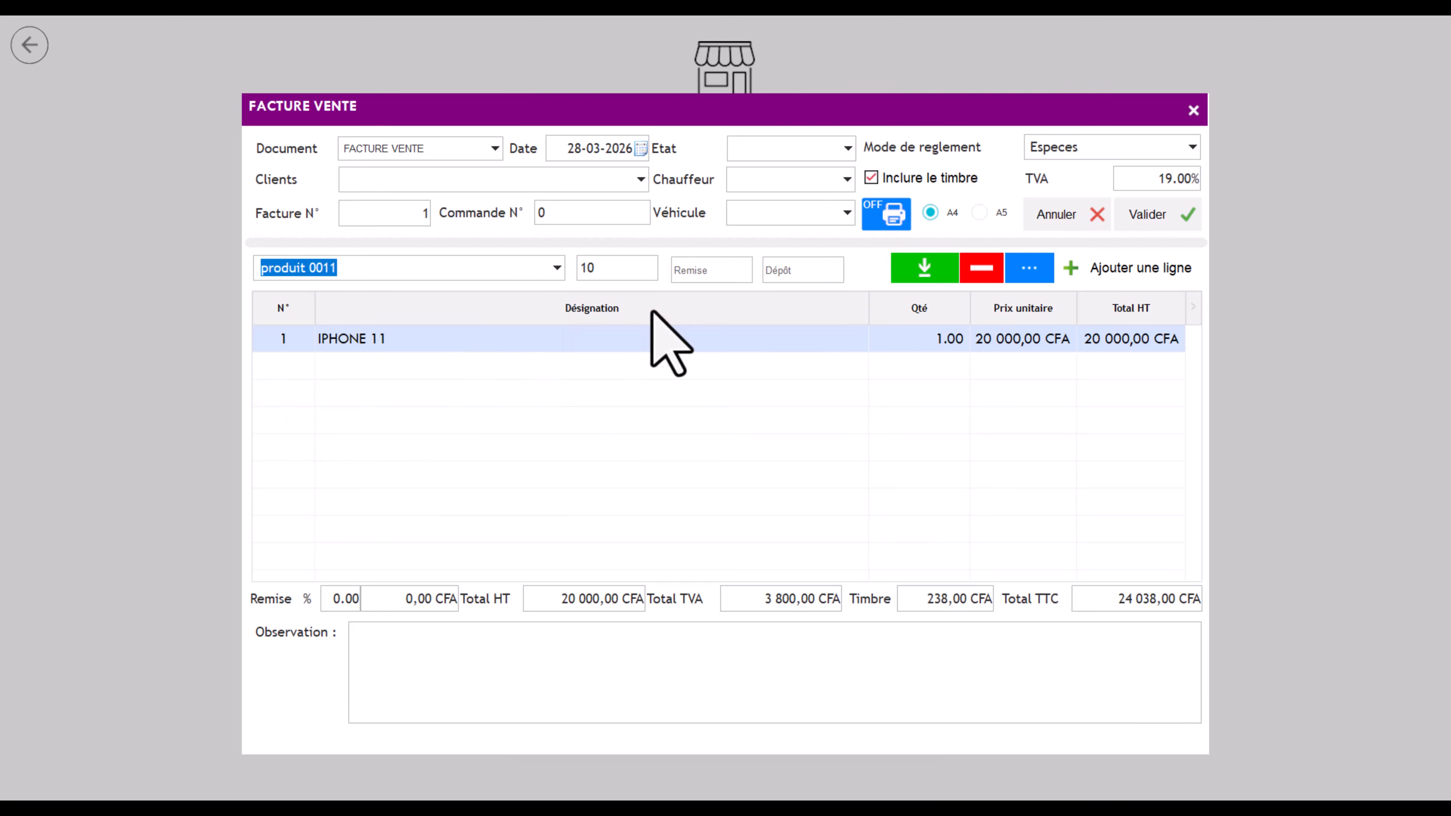
left_click(910, 273)
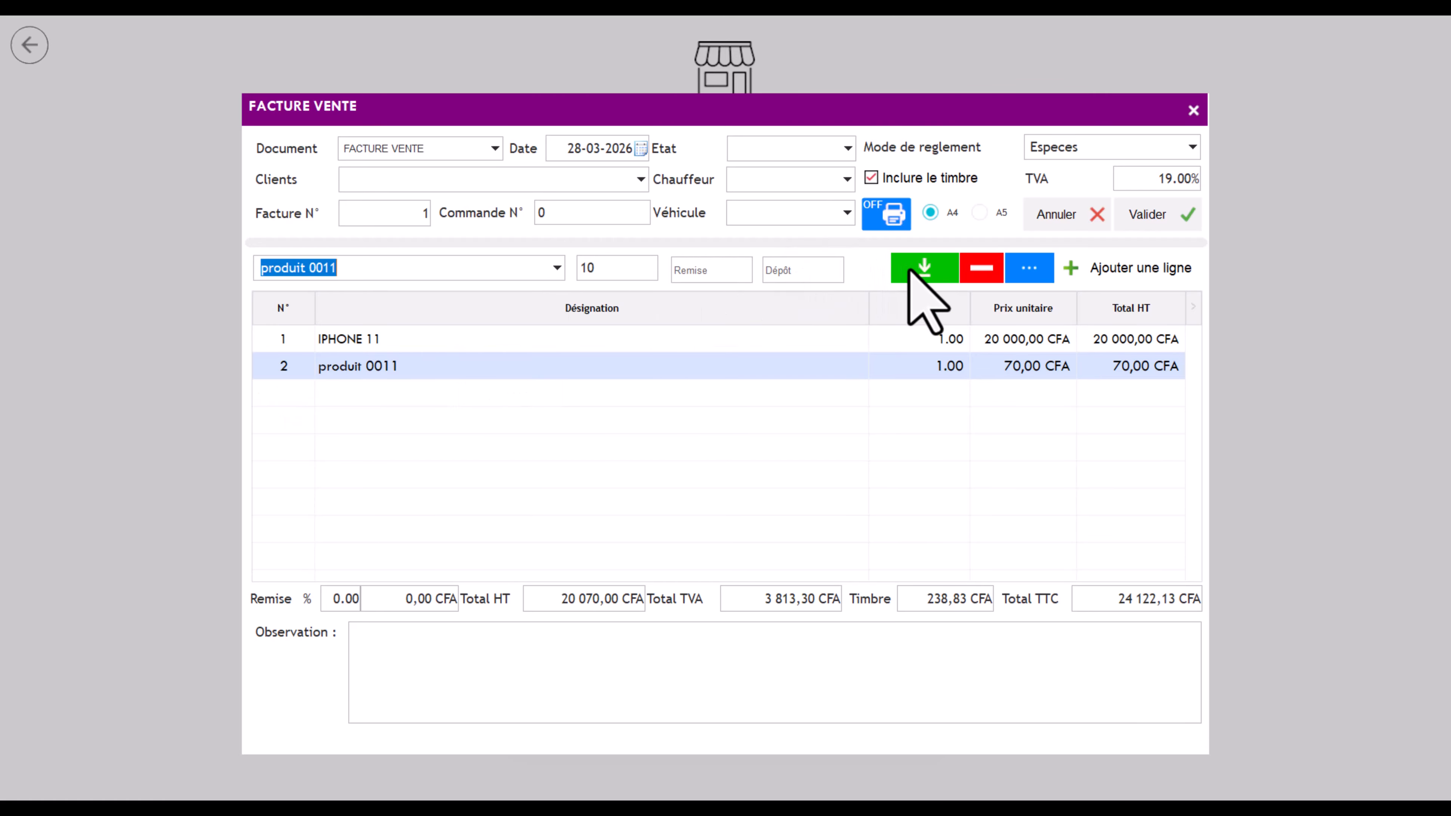
Step: Set the quantities to 2 for produit 0011 and 3 for IPHONE 11, and produit 0011's unit price to 800 CFA
left_click(943, 367)
type("2")
left_click(950, 339)
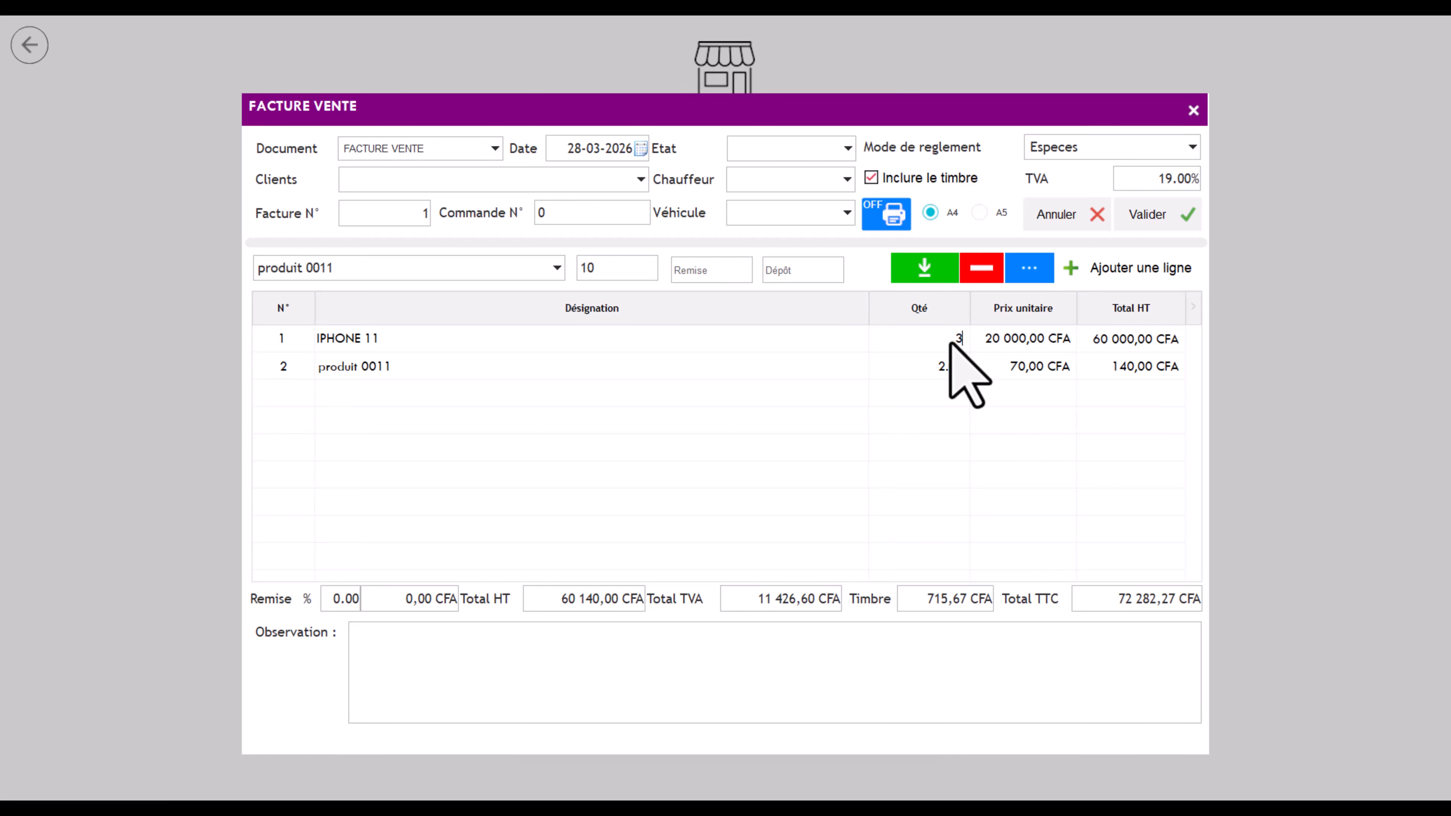
type("3")
left_click(1046, 366)
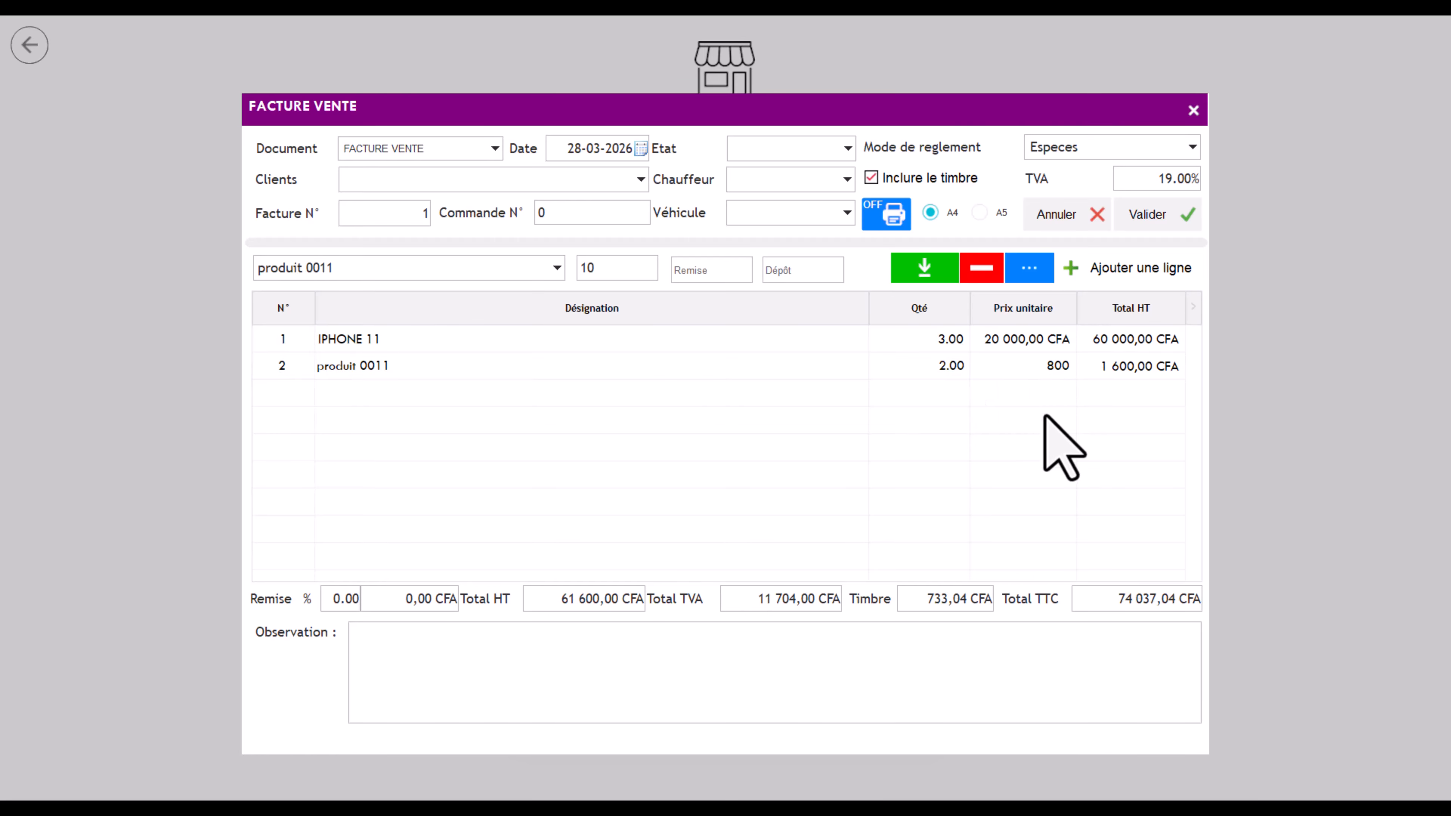
key("Return")
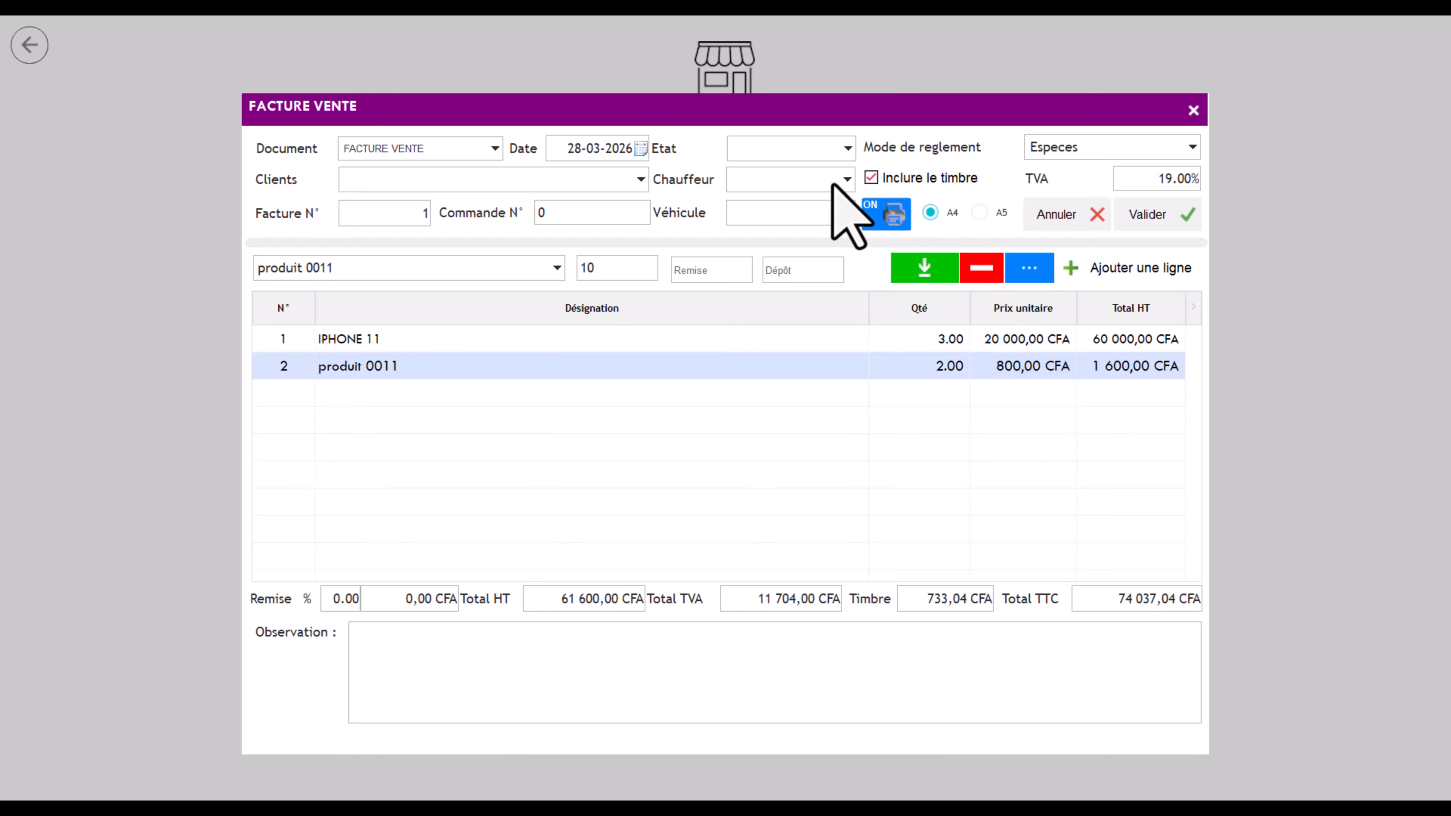
Step: Assign the invoice to Vente Comptoir with the state Payé and printing on, add the observation NOTE, and validate it
left_click(641, 178)
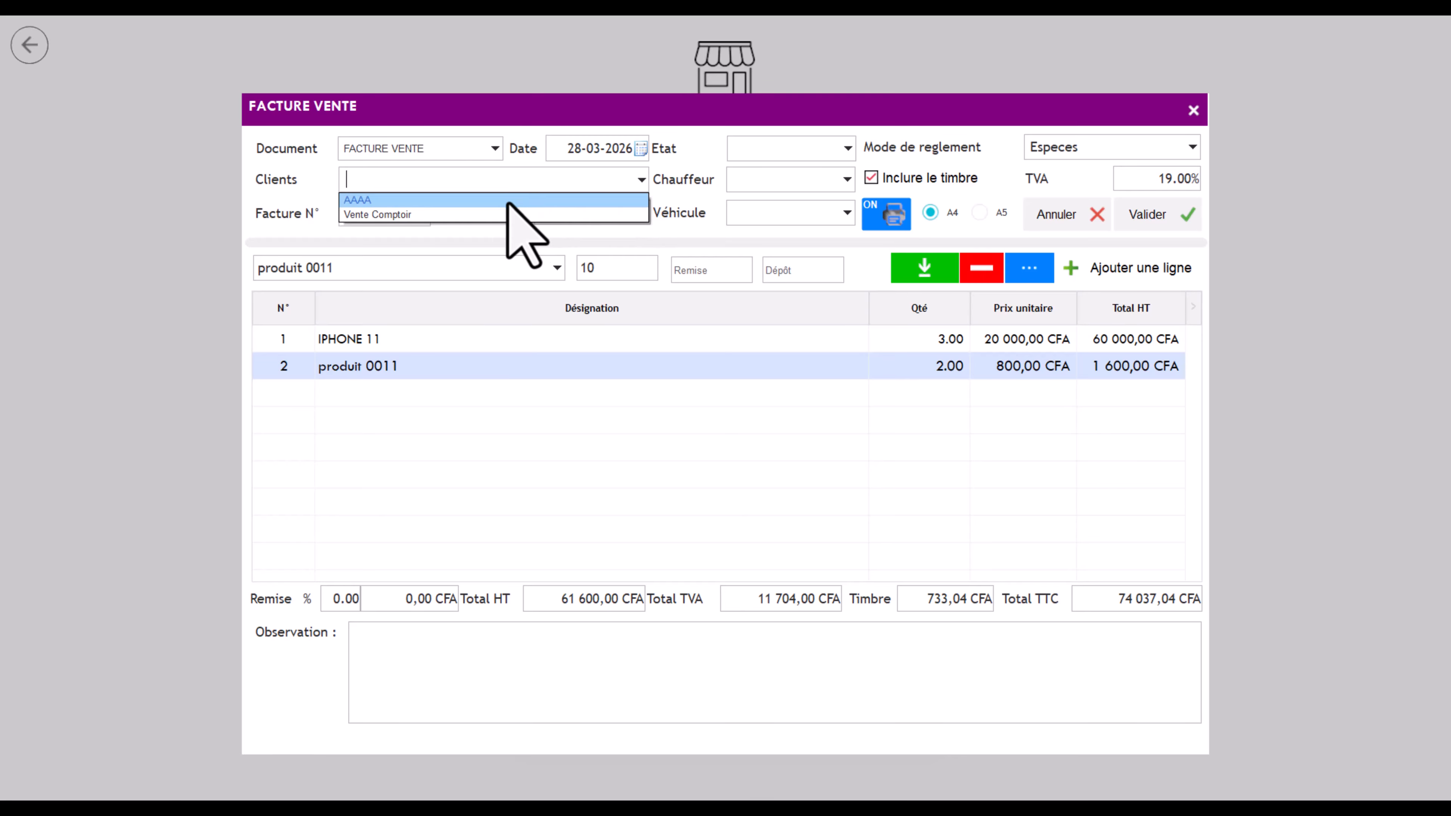
left_click(482, 214)
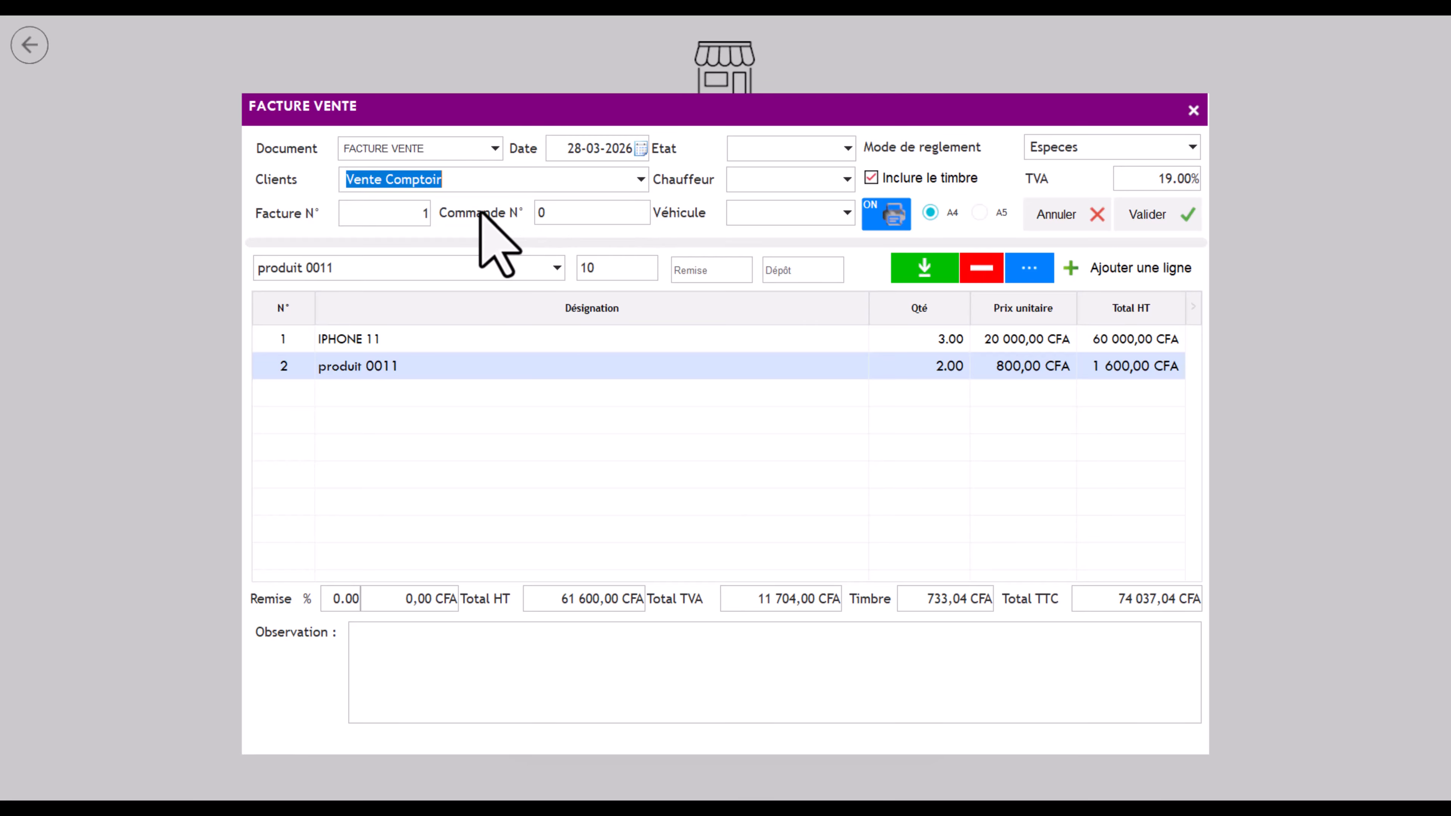
left_click(836, 181)
left_click(849, 149)
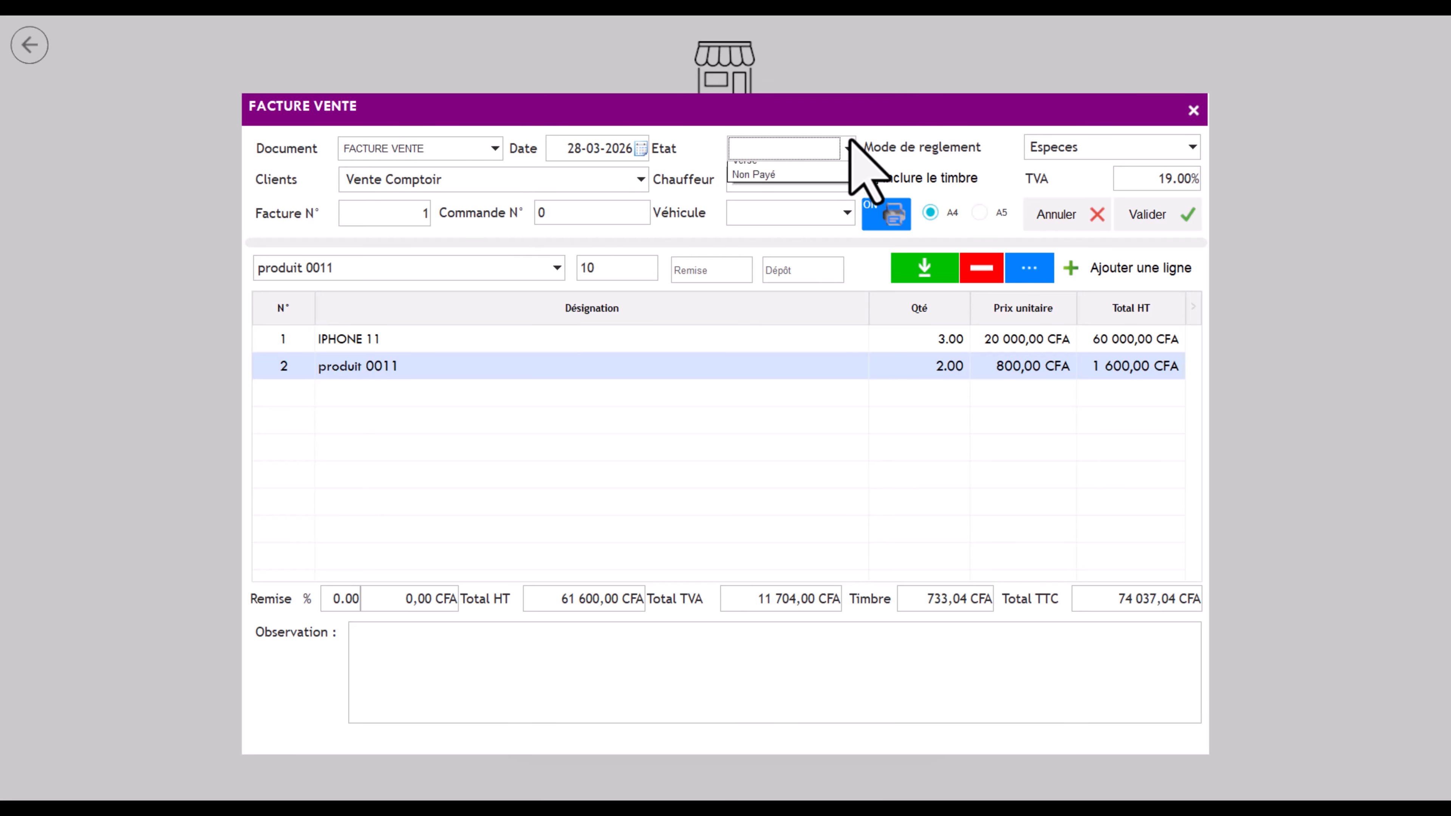
left_click(751, 185)
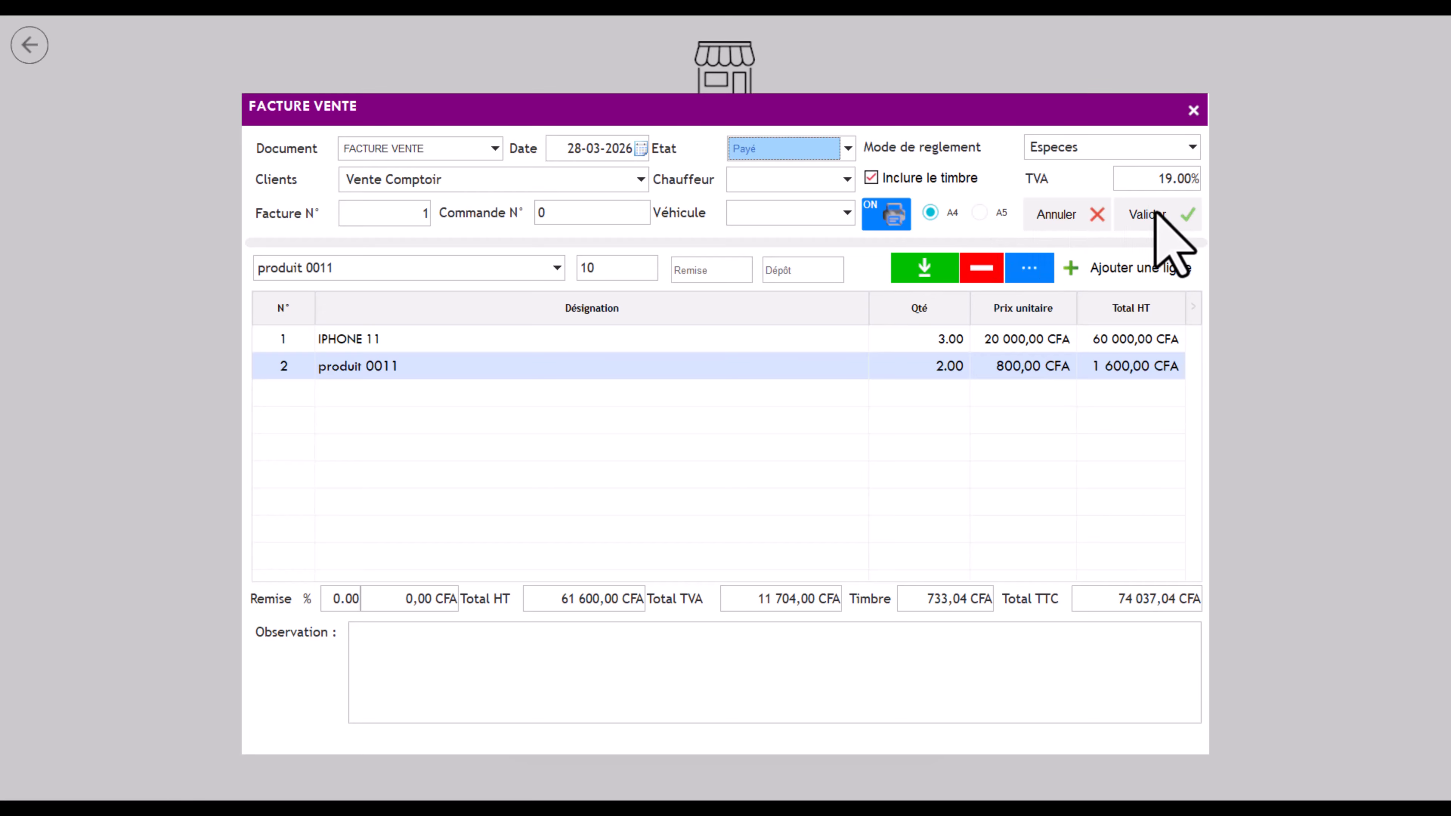
left_click(485, 656)
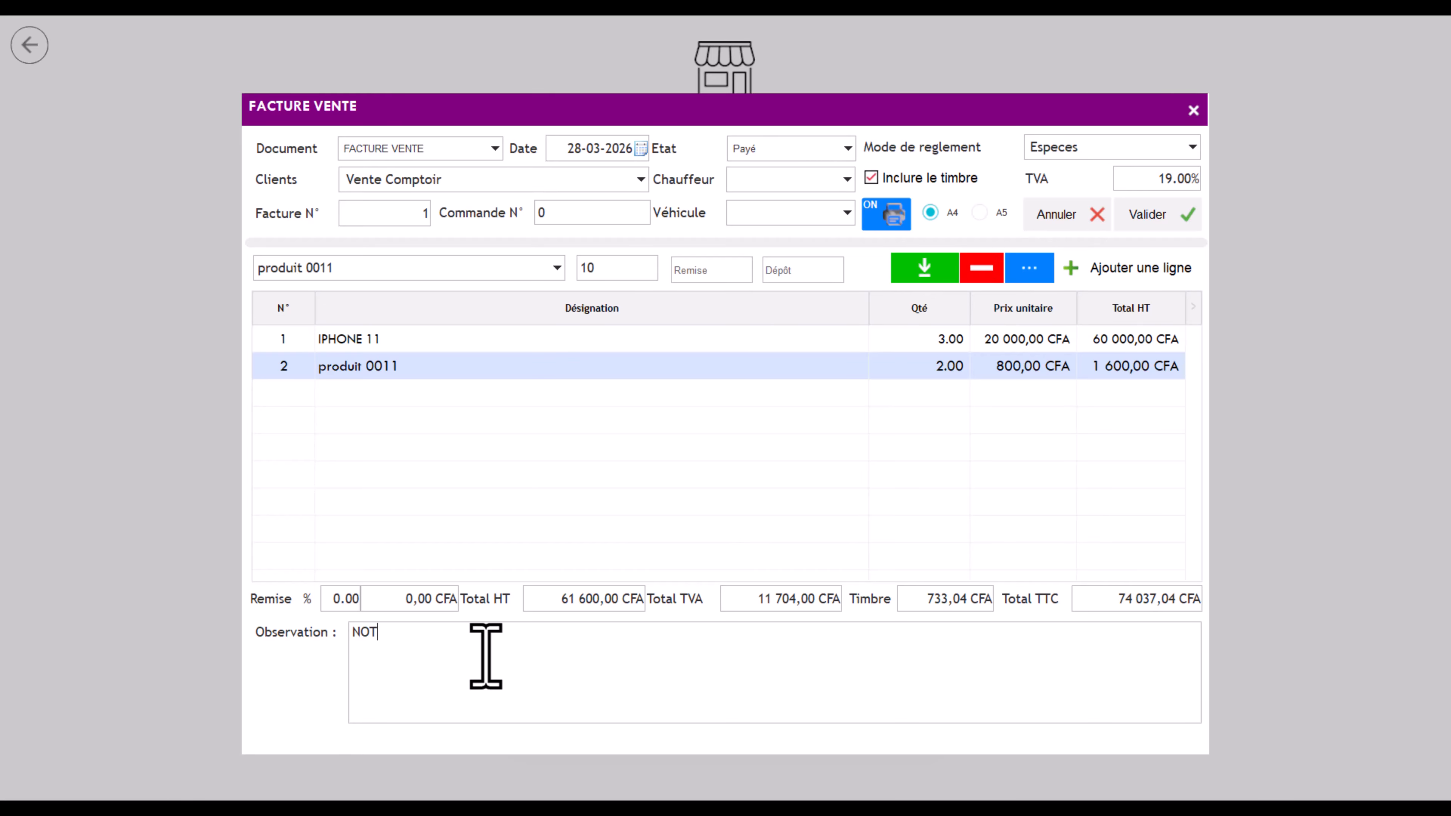
left_click(1155, 224)
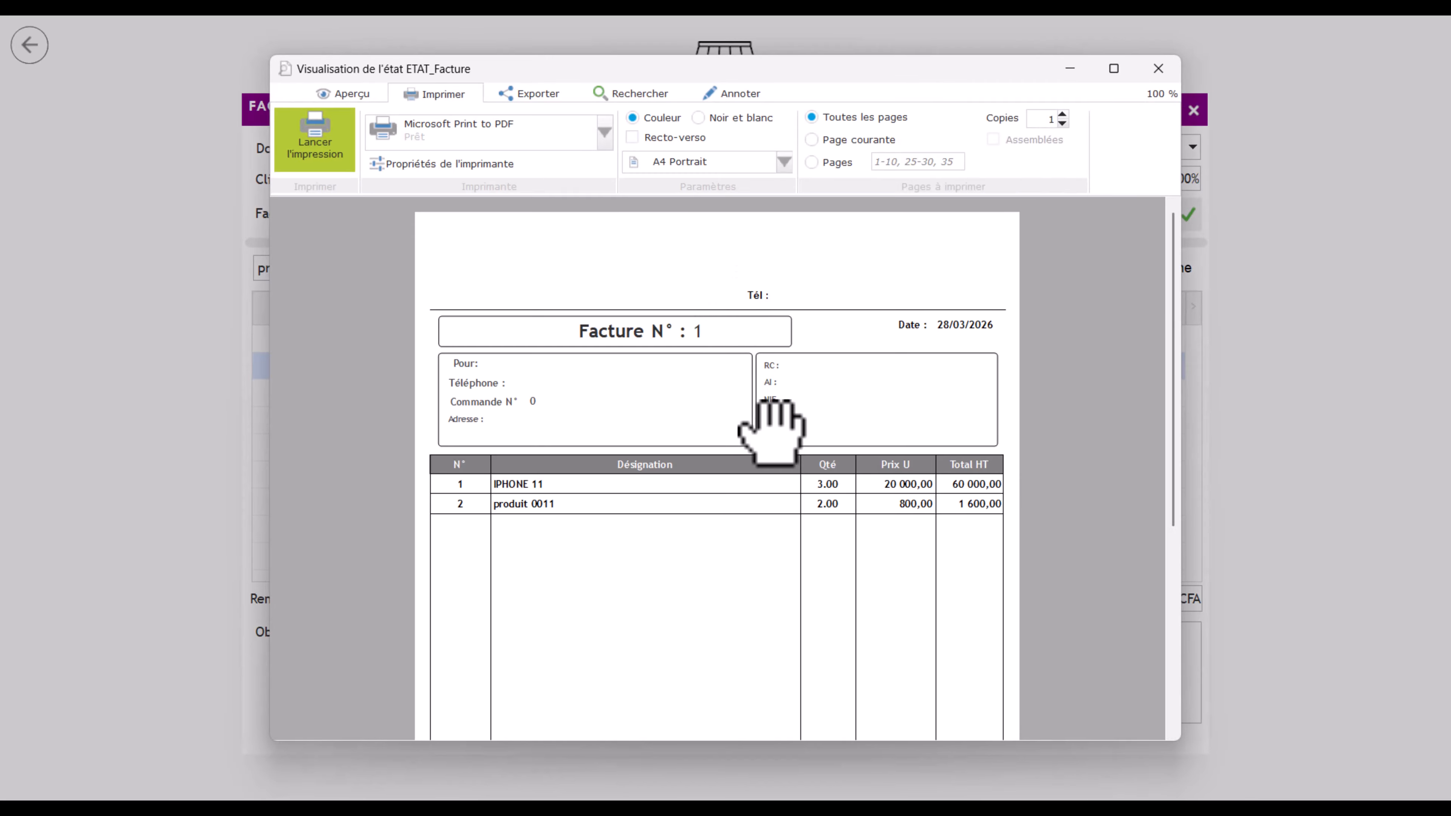
Step: Review the invoice preview from header to totals, close it, and decline adding another document
left_click_drag(1172, 320, 1169, 547)
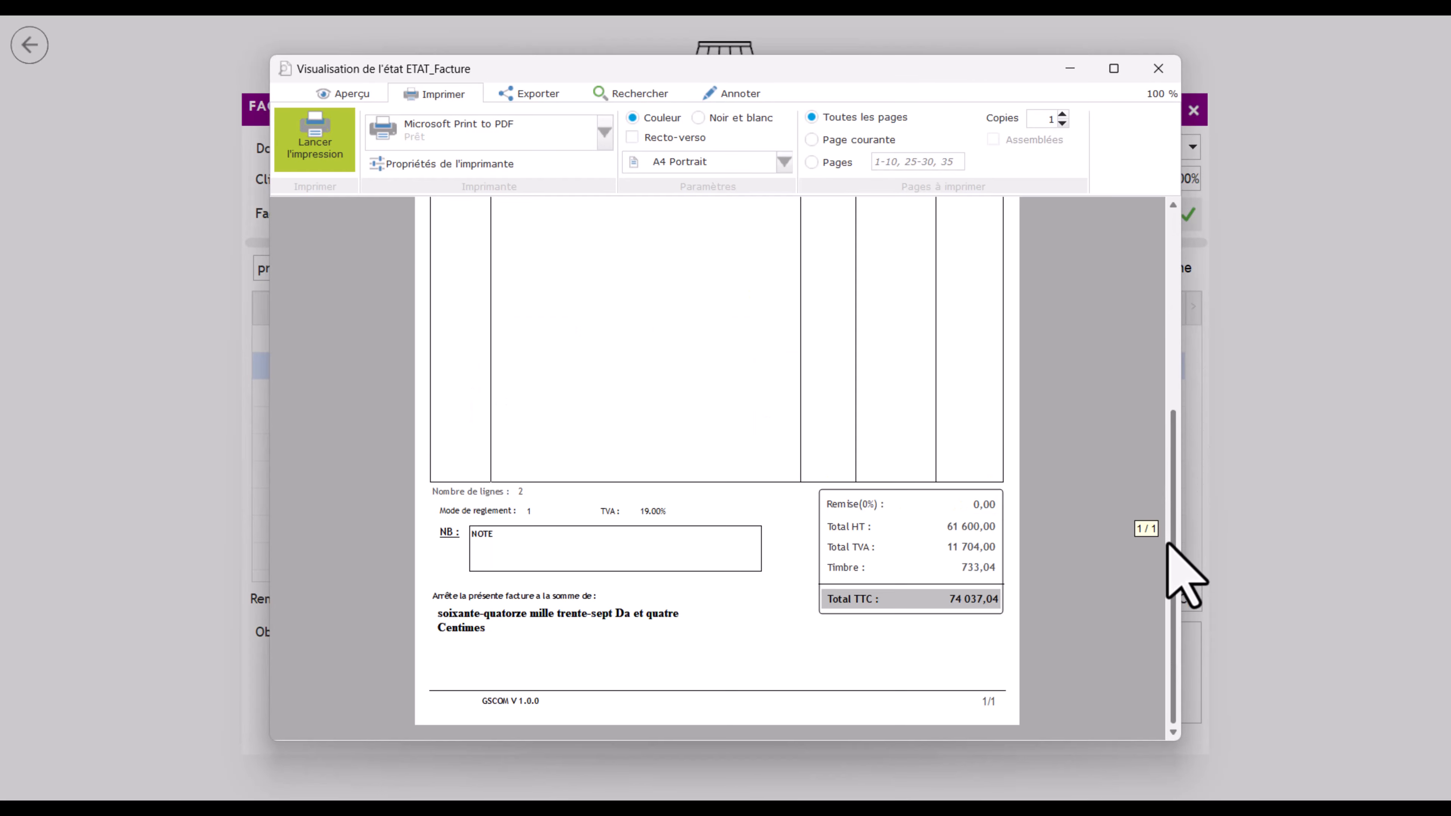
left_click(1173, 325)
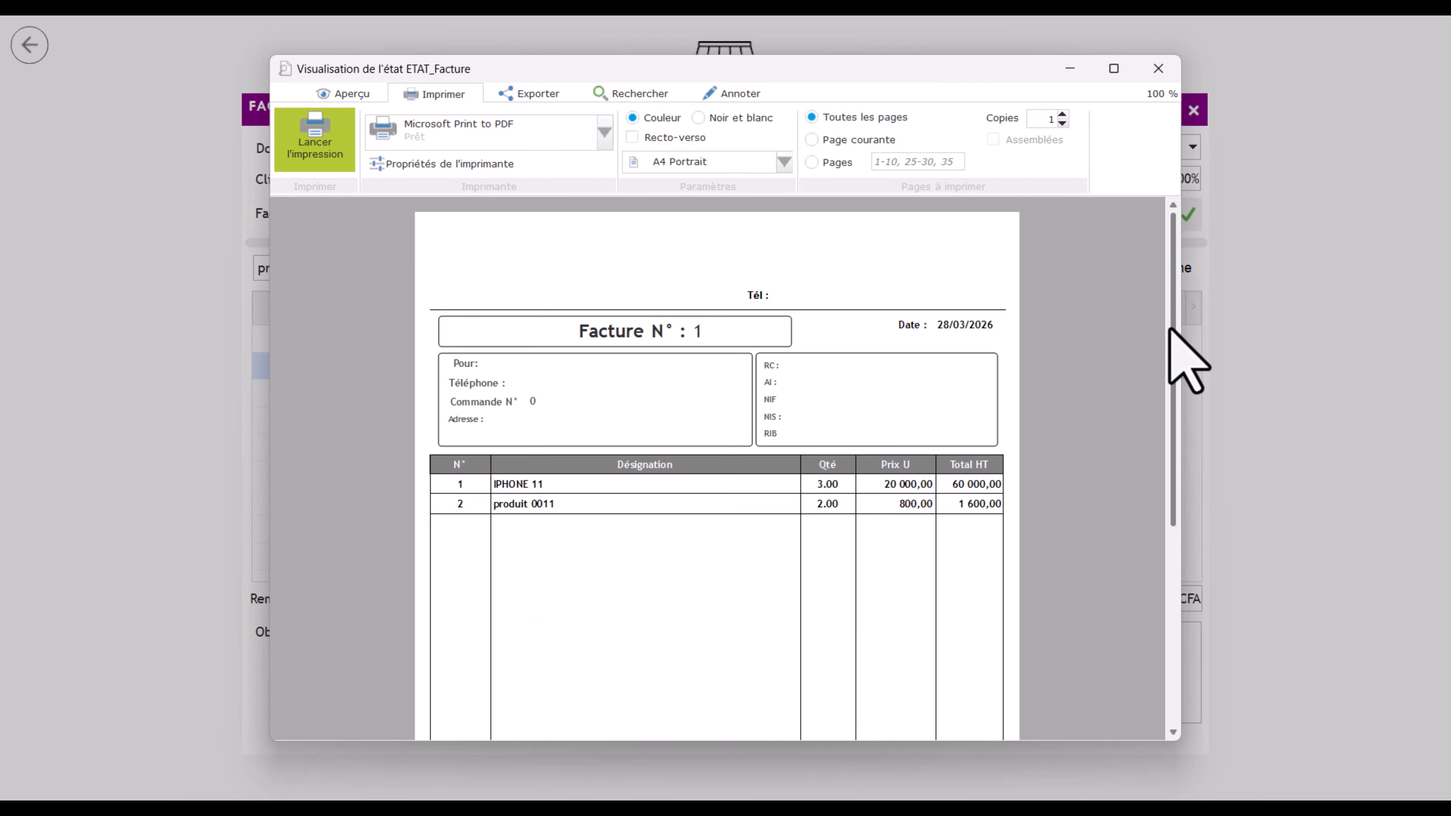
left_click(1166, 70)
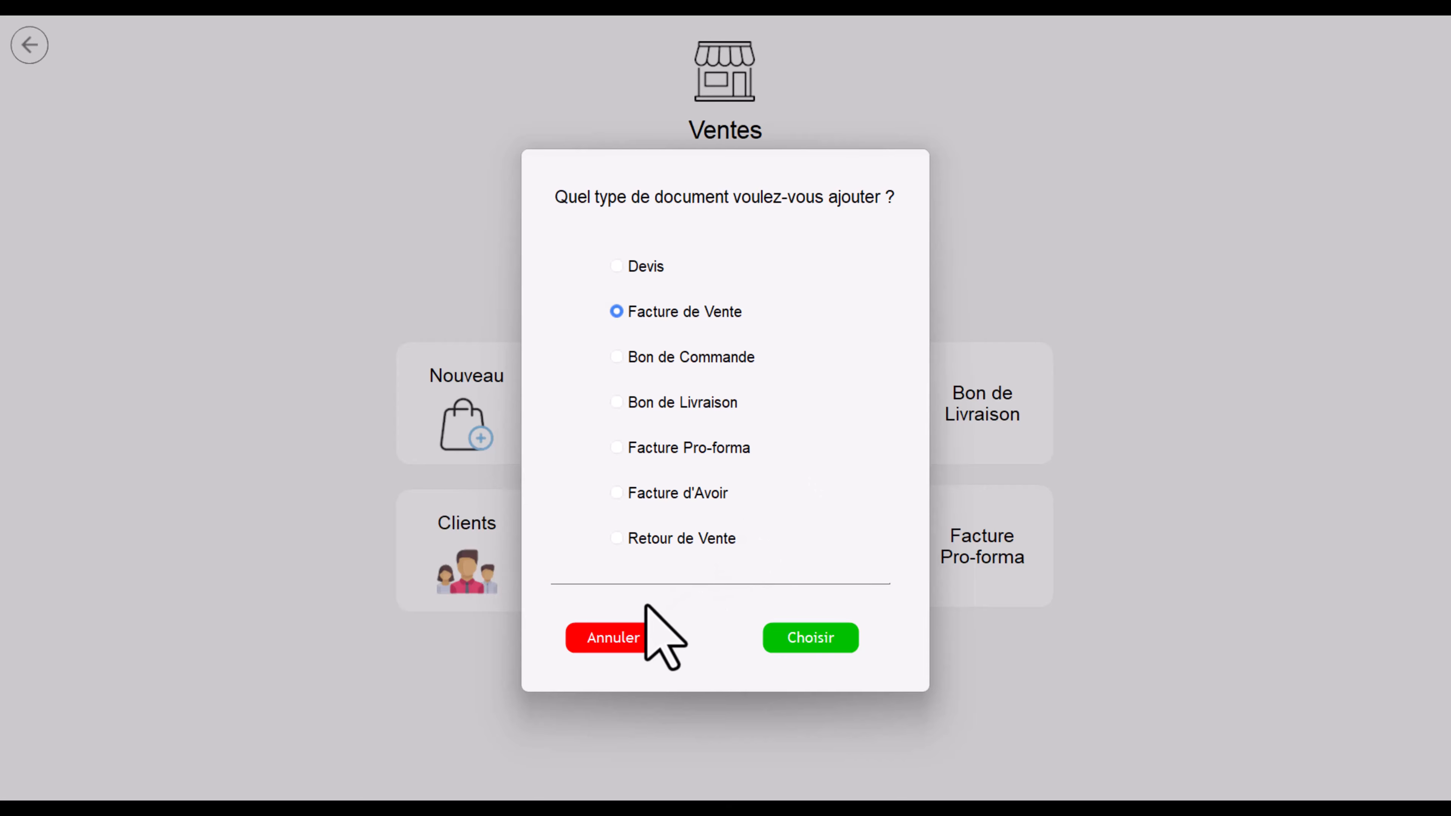
left_click(624, 632)
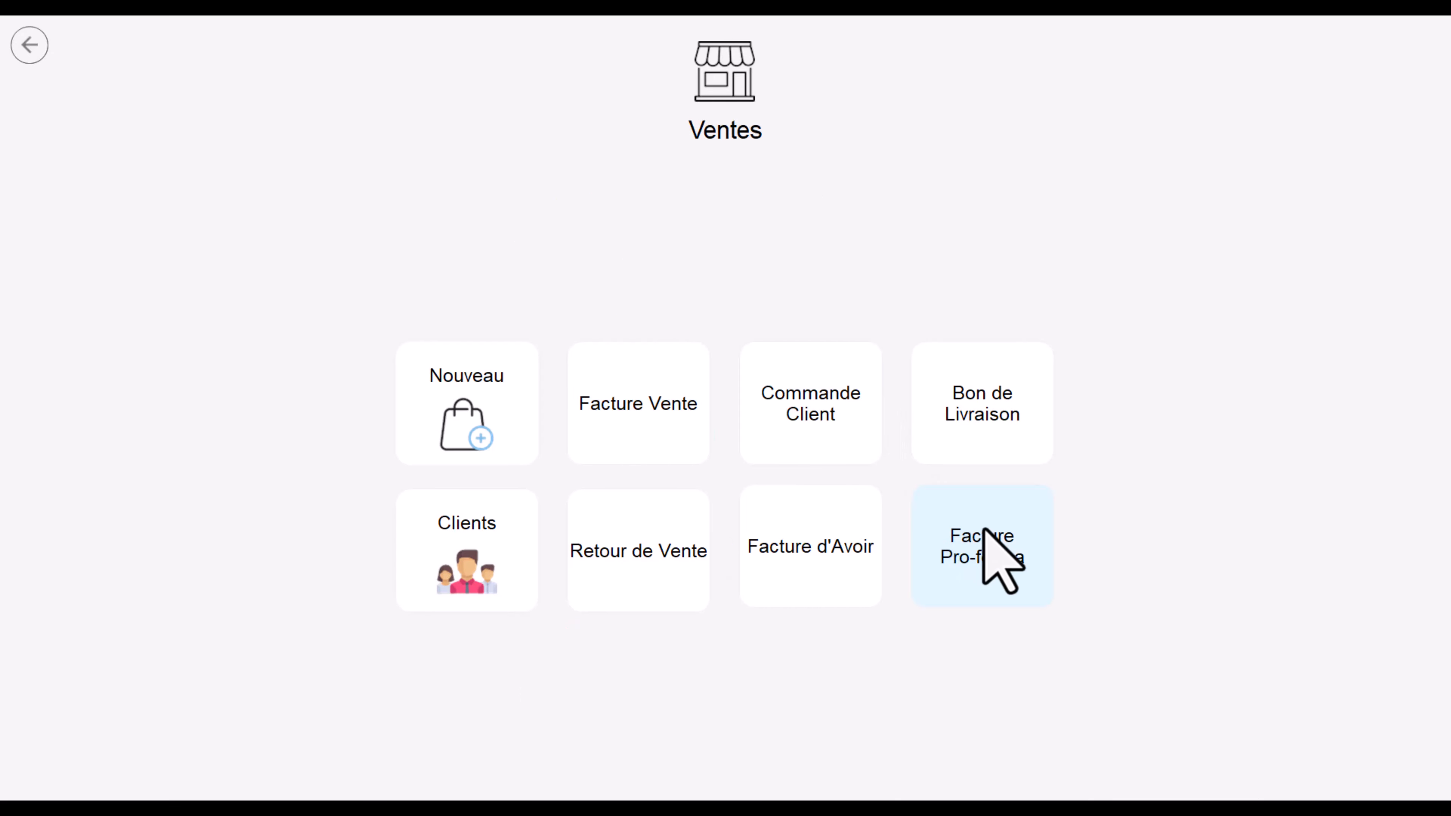
Step: Open client AAAA's record from the client list, review its orders, invoices, delivery notes and payments, and validate the record
left_click(492, 552)
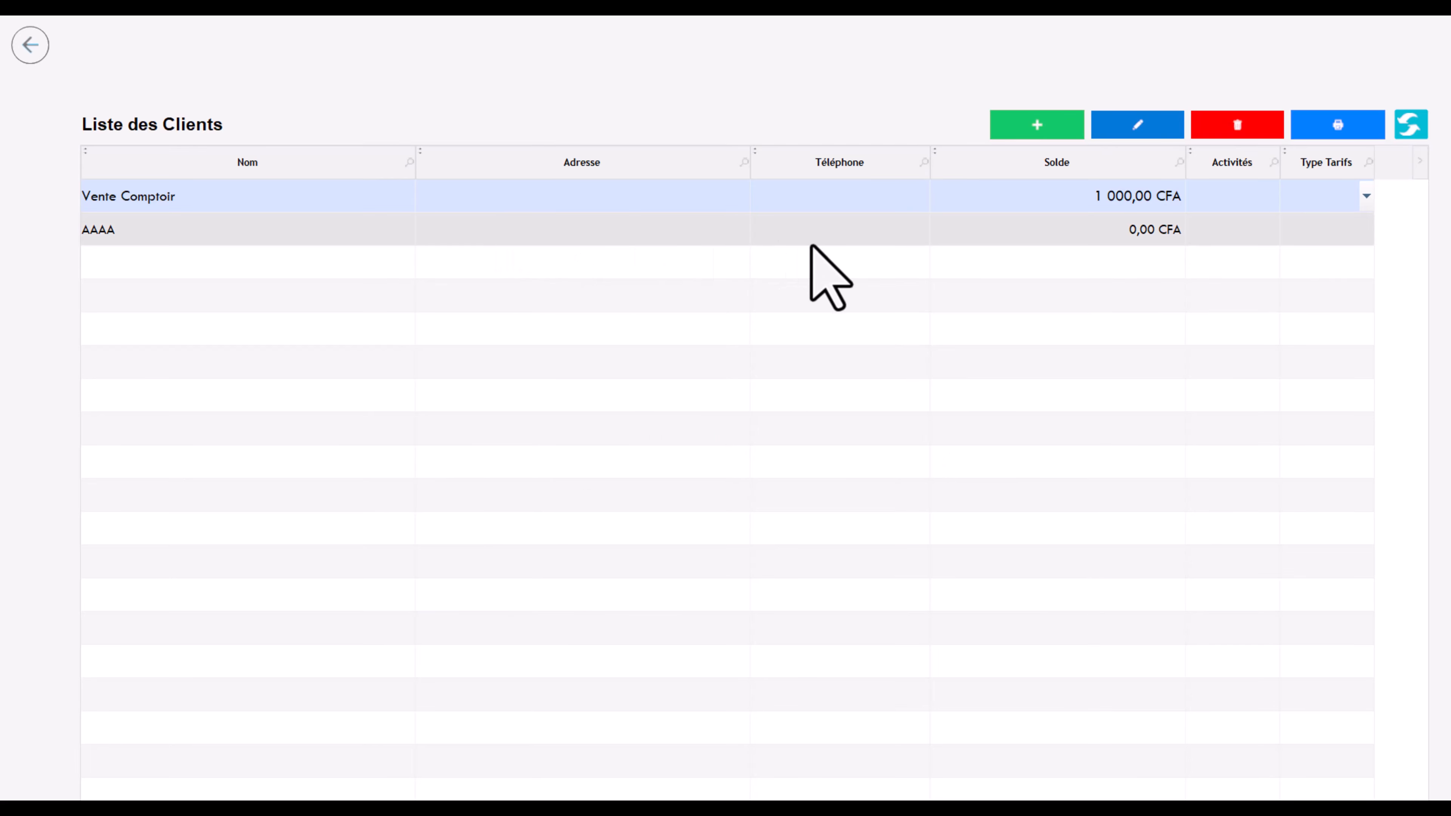
left_click(955, 232)
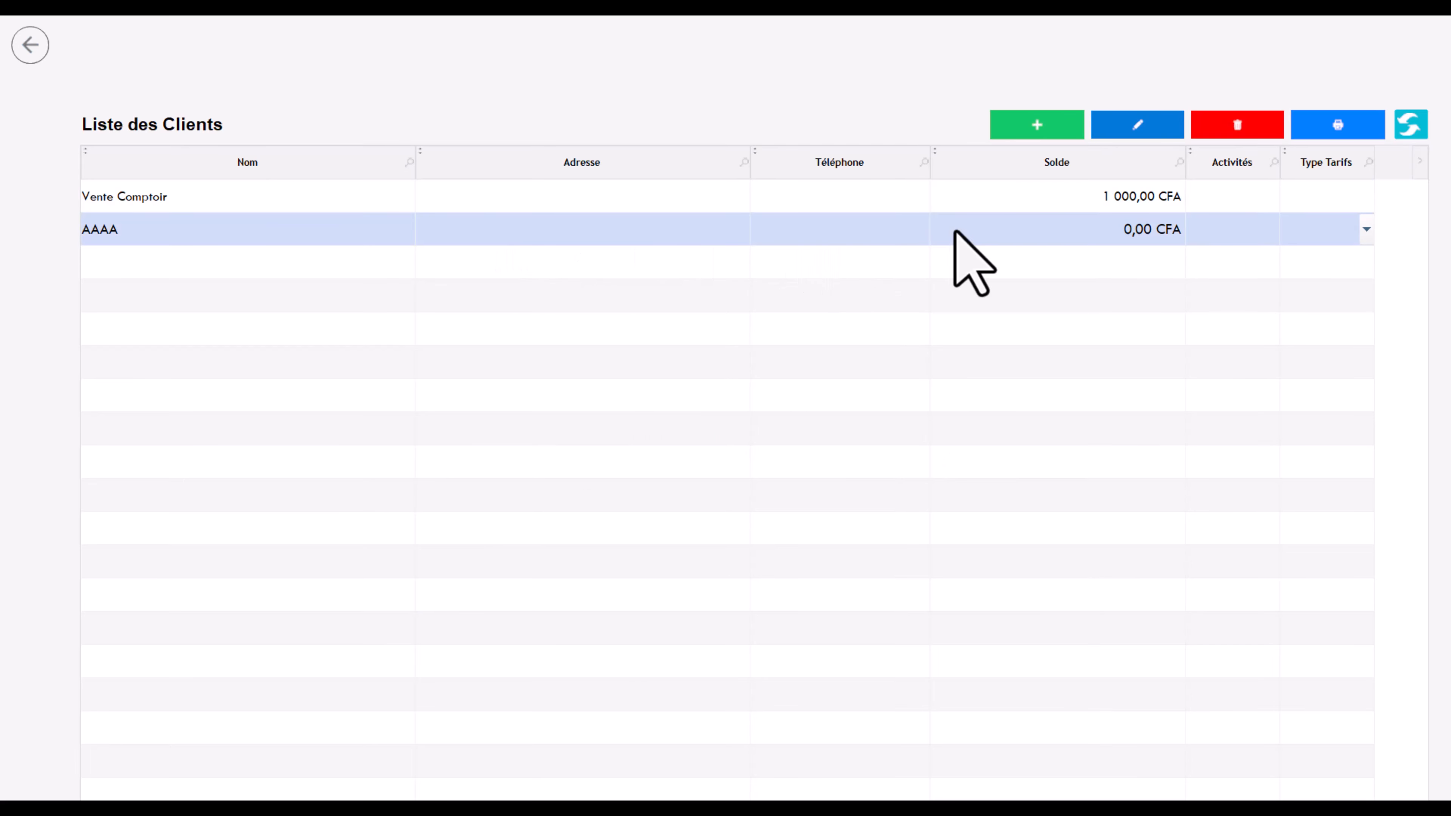
left_click(1134, 129)
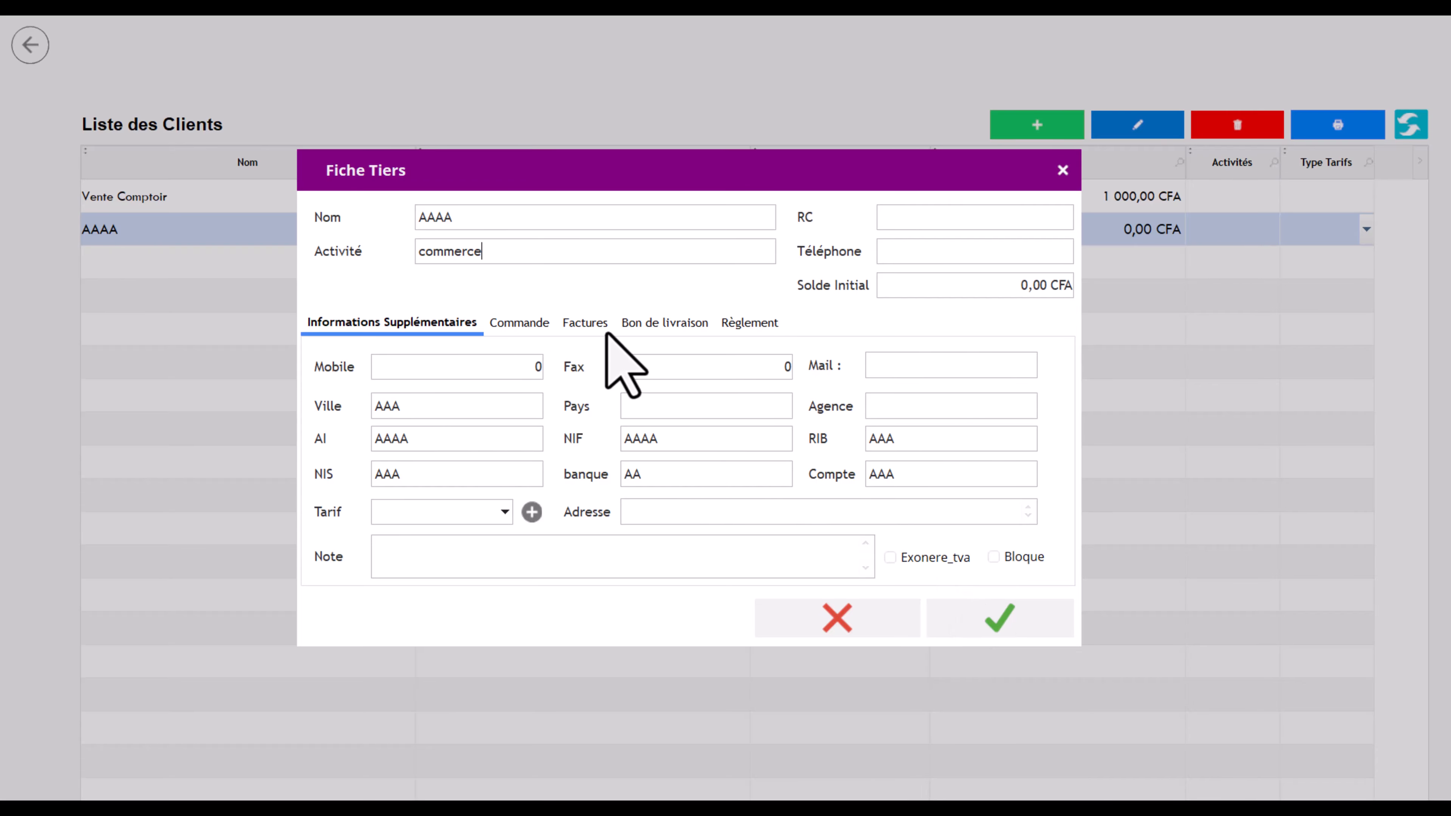
left_click(545, 324)
left_click(603, 324)
left_click(686, 327)
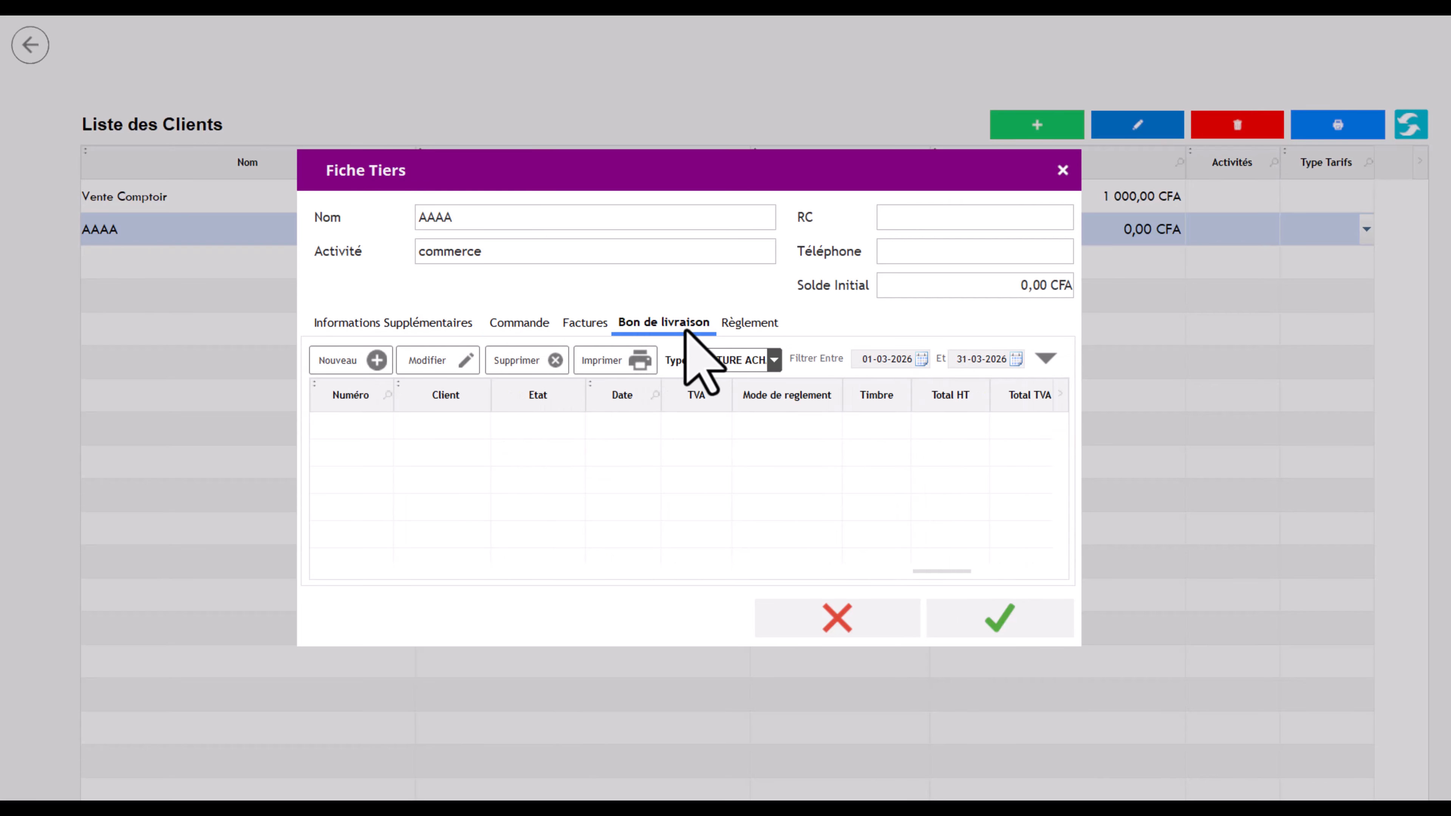
left_click(749, 323)
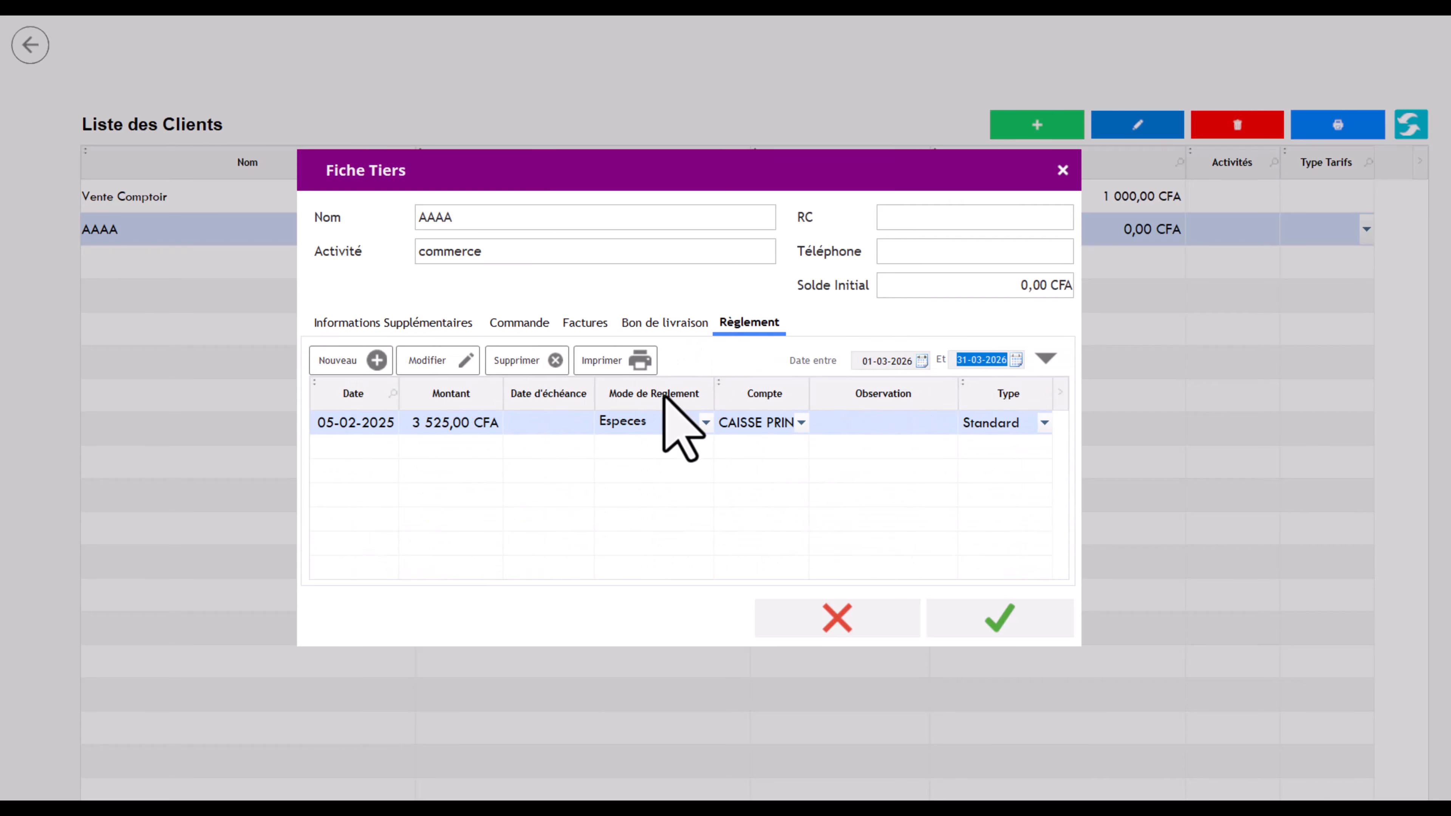
left_click(1007, 616)
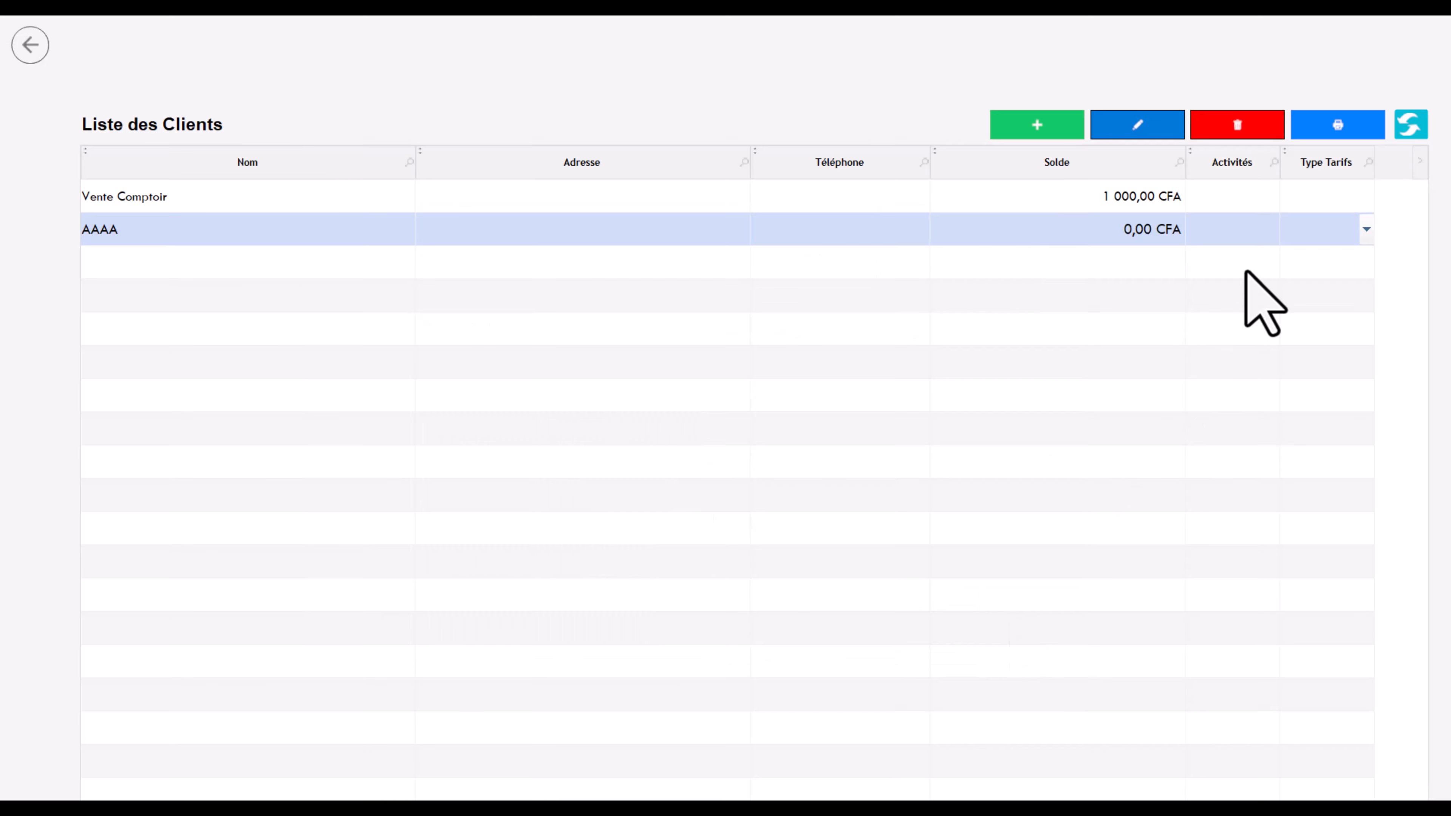
Step: Return to the home screen, consult the article list in the Stock module, and go back to the Stock overview
left_click(14, 38)
left_click(29, 45)
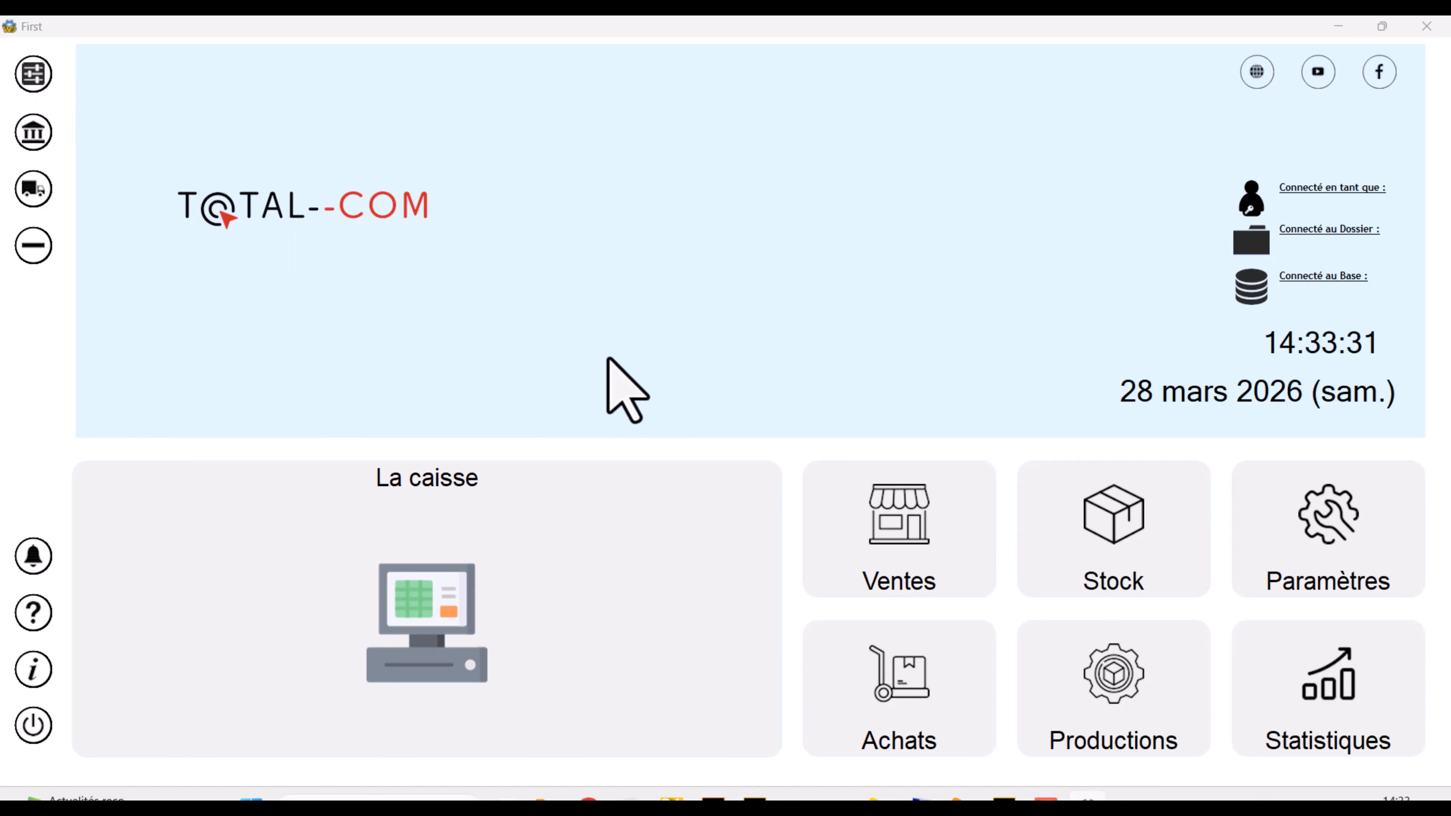
left_click(1118, 560)
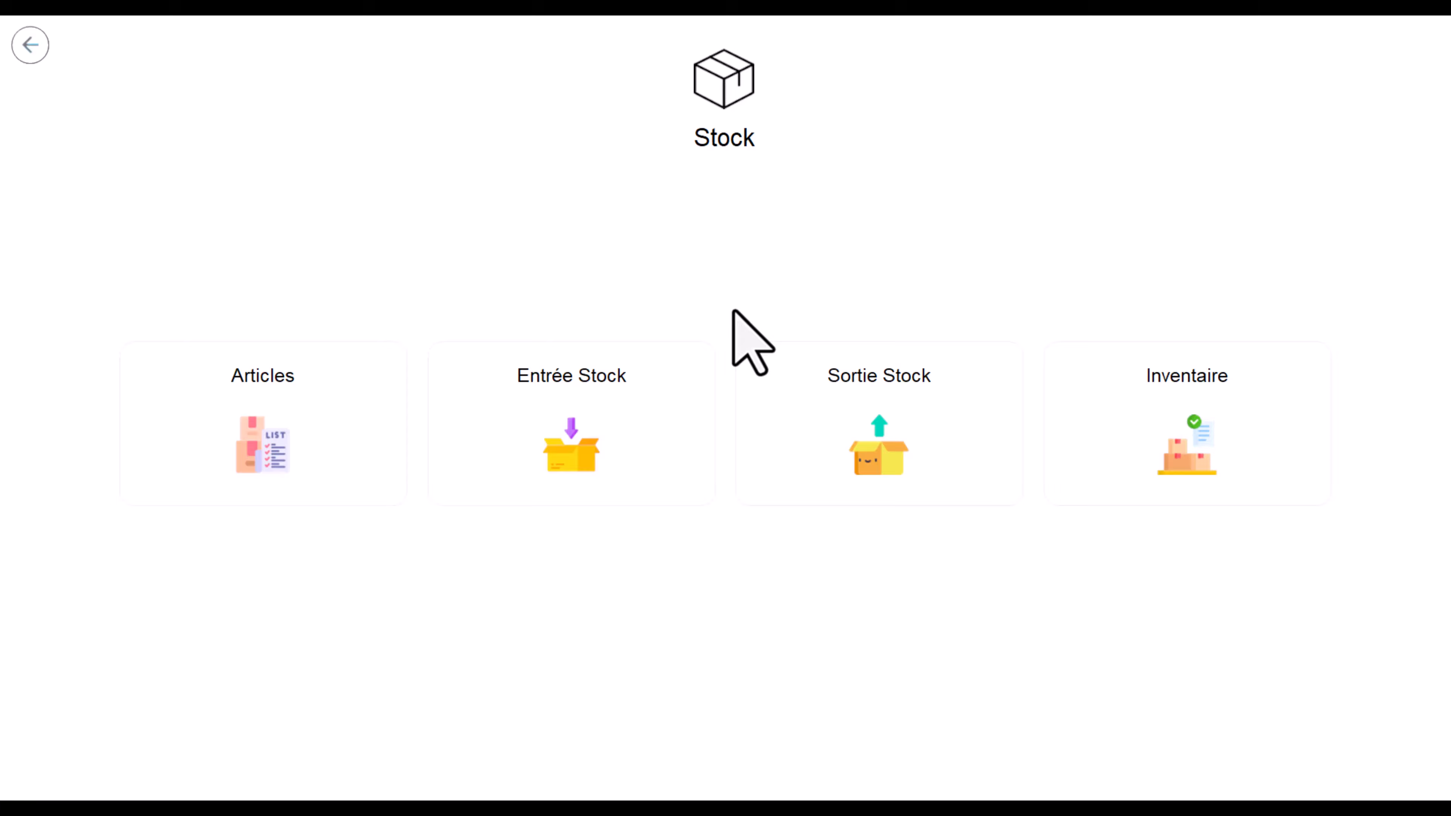
left_click(387, 378)
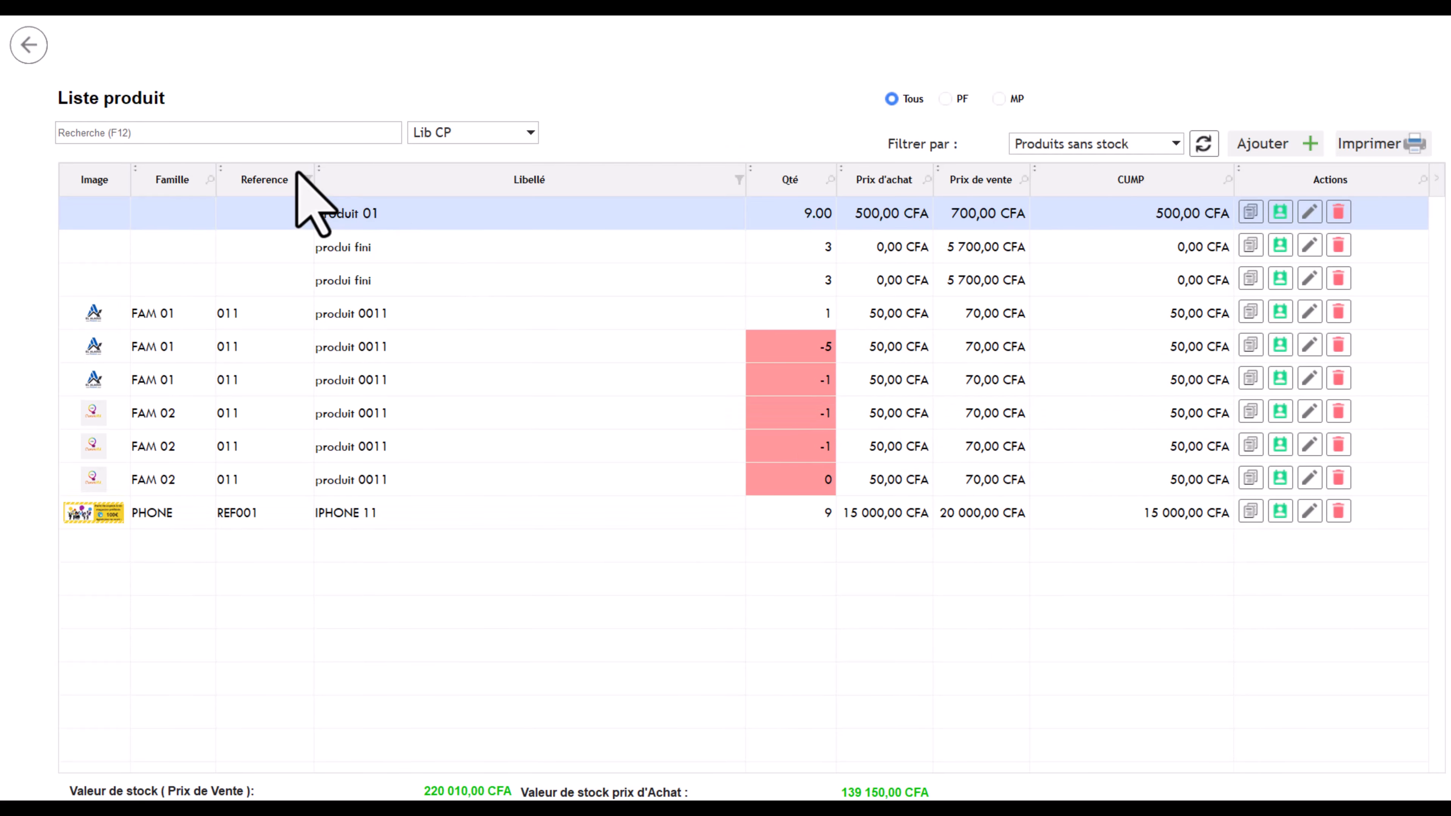
left_click(21, 43)
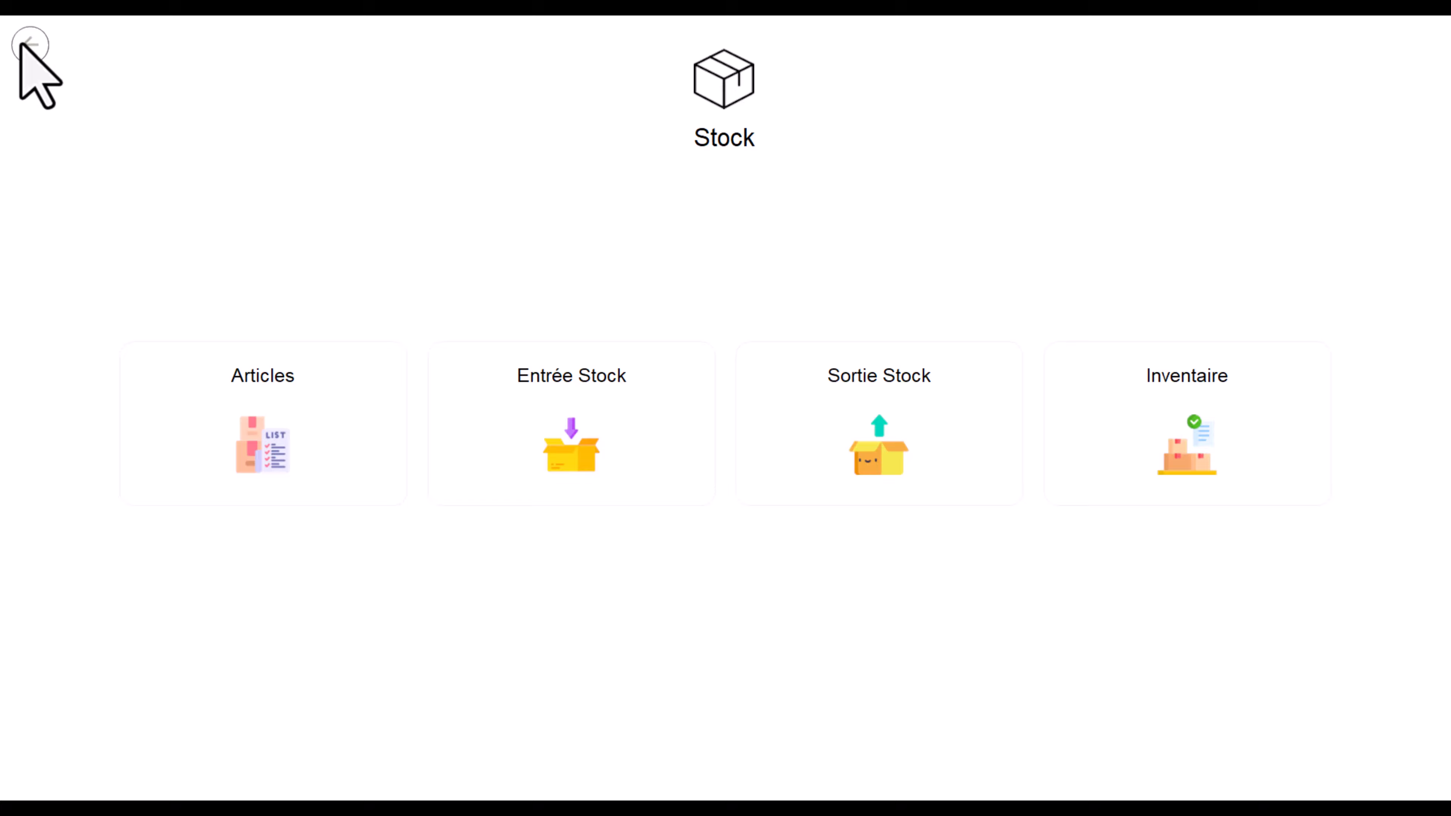
Step: Consult the stock entries list and the inventory list in the Stock module, and return to the home screen
left_click(583, 425)
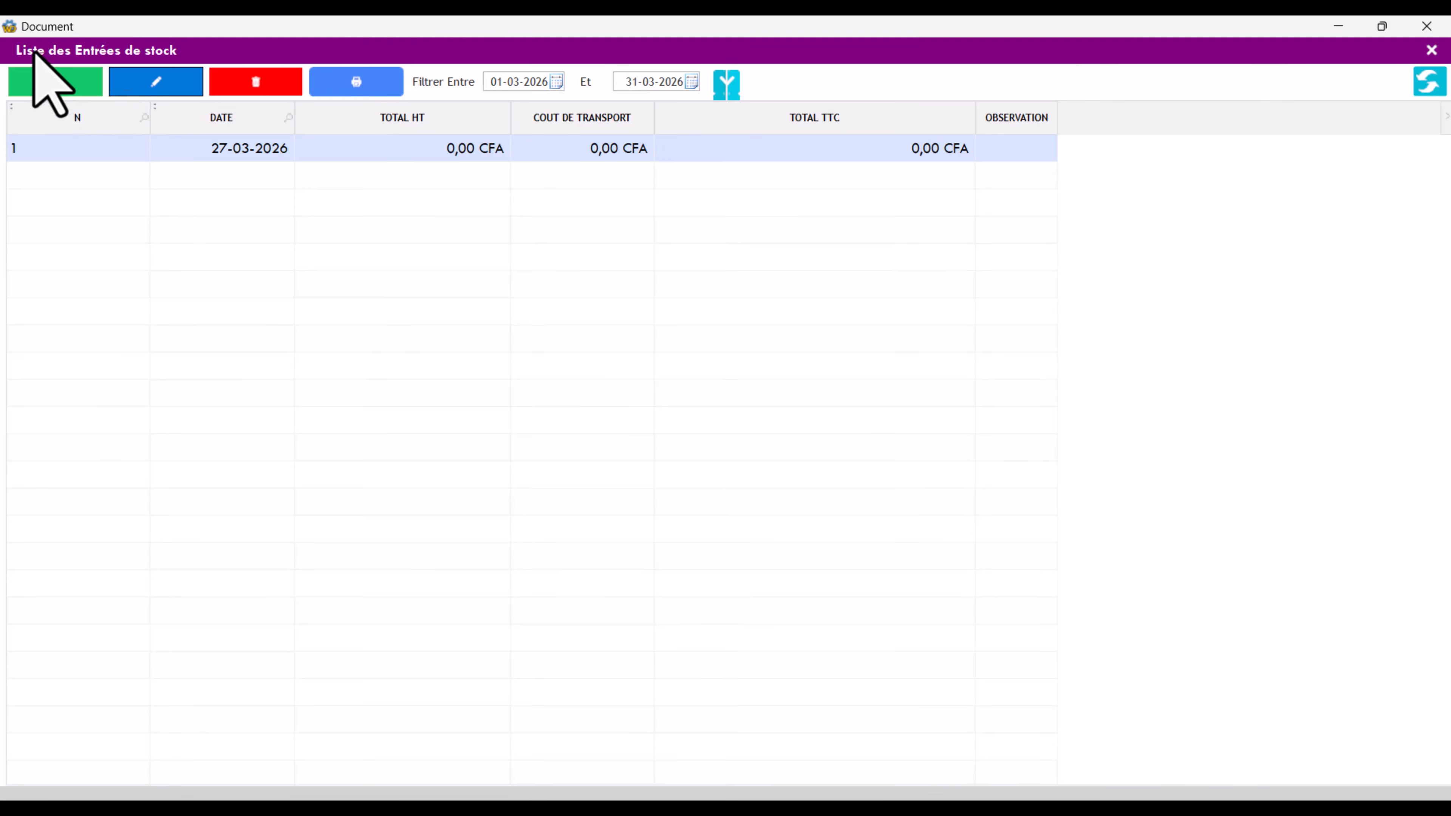
left_click(1431, 52)
left_click(1202, 419)
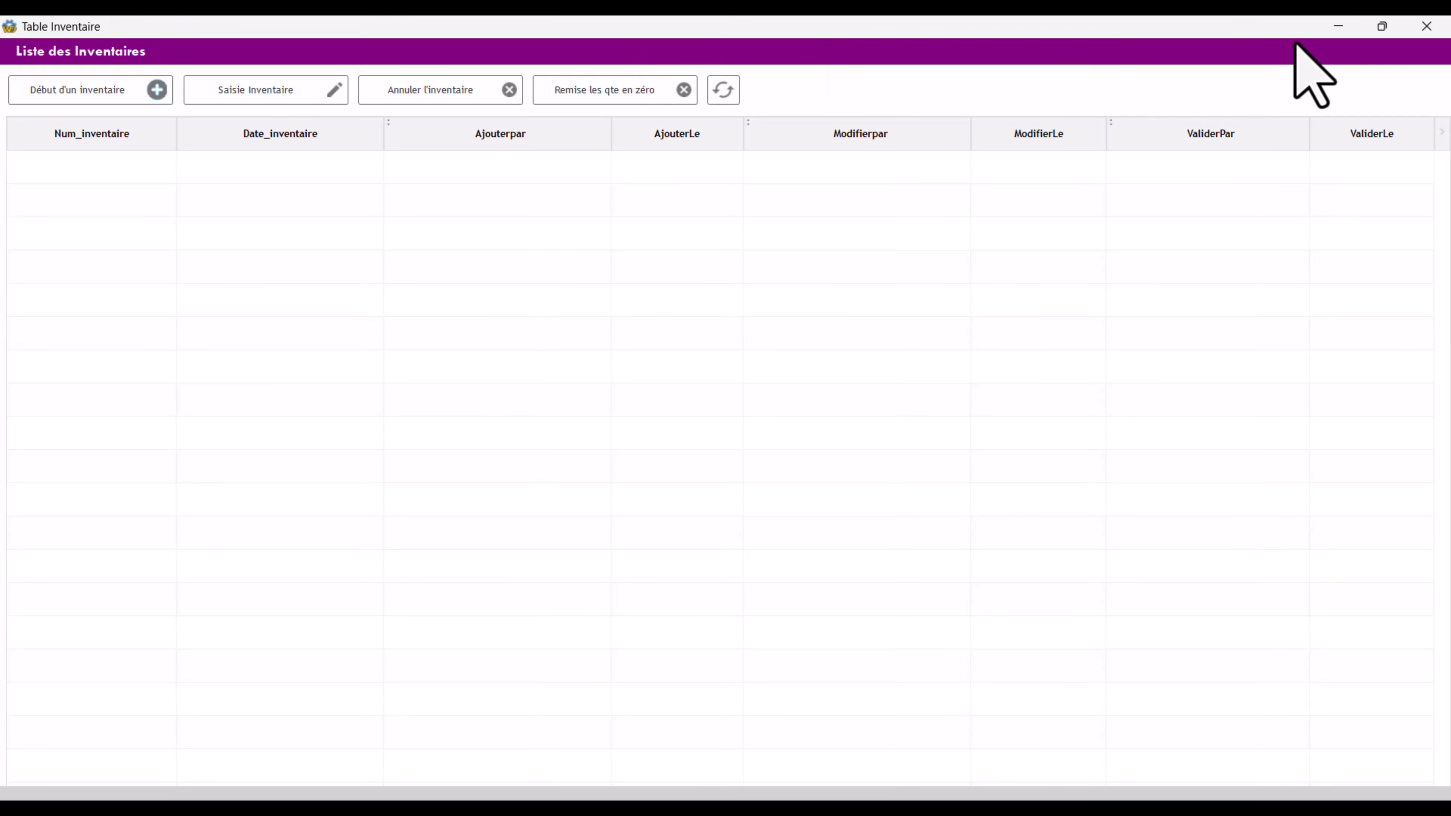
left_click(1436, 28)
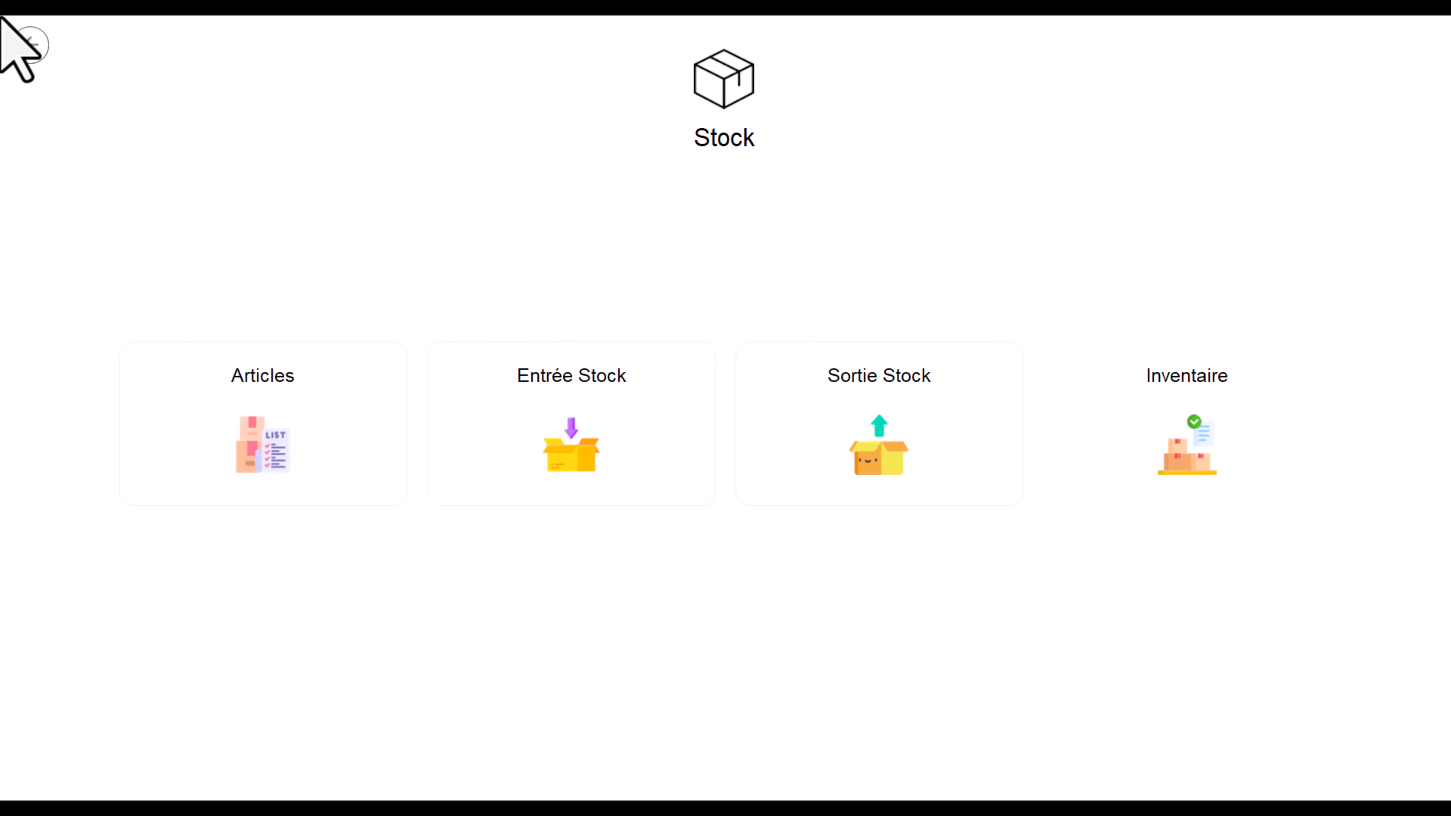
left_click(28, 46)
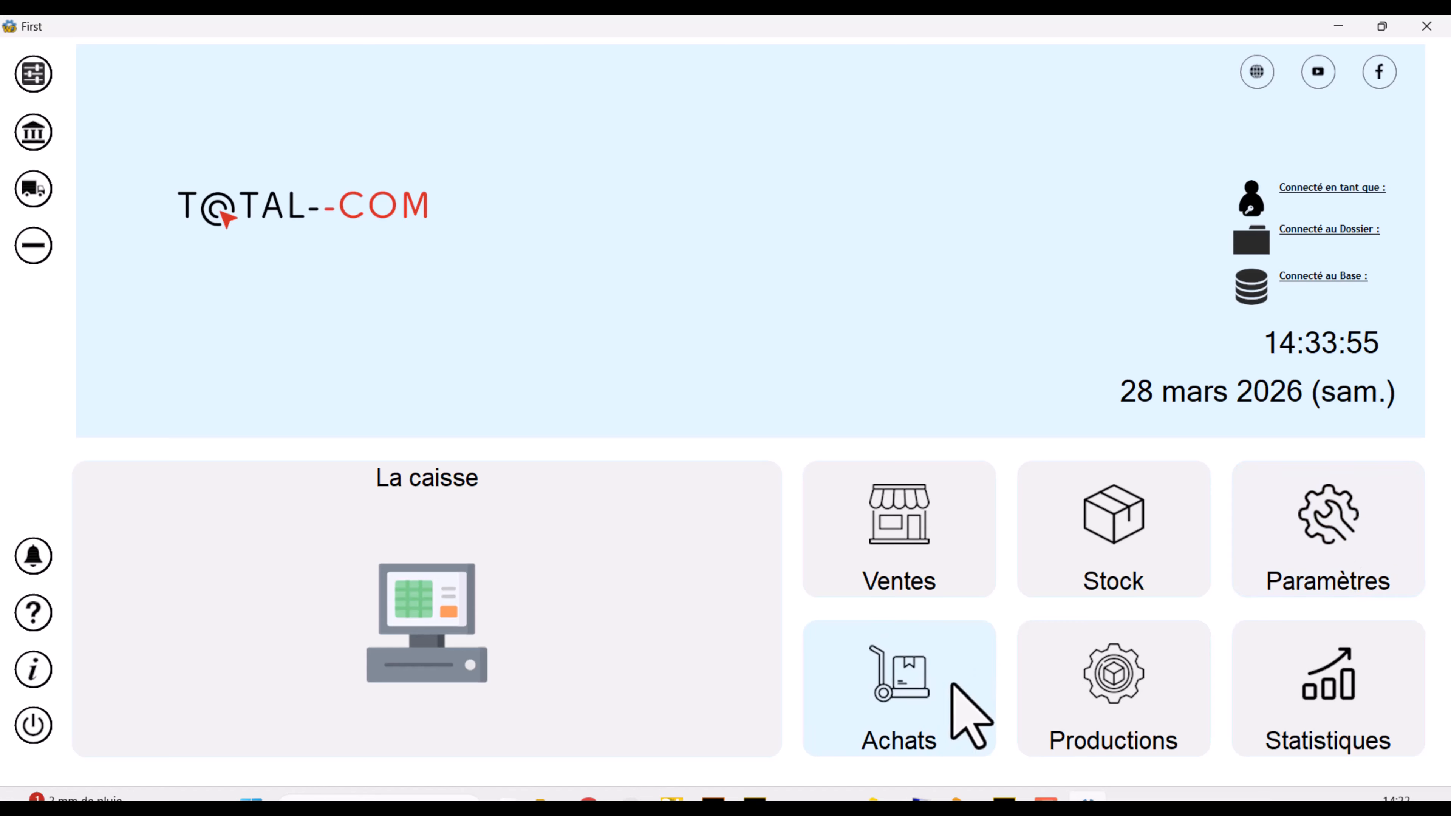
Step: View the options of the Achats module and of the Productions module, returning to the home screen after each
left_click(920, 707)
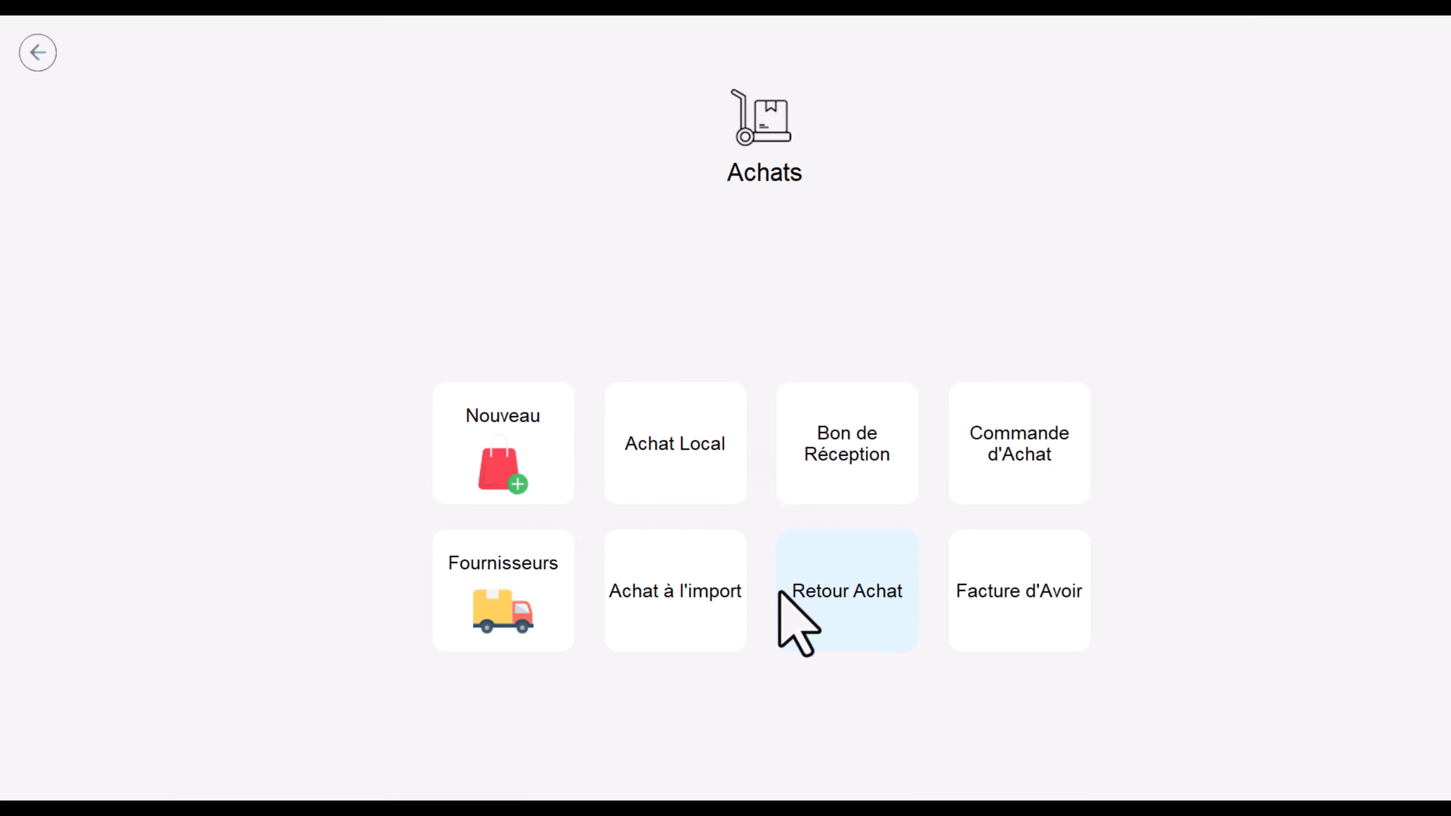
left_click(34, 68)
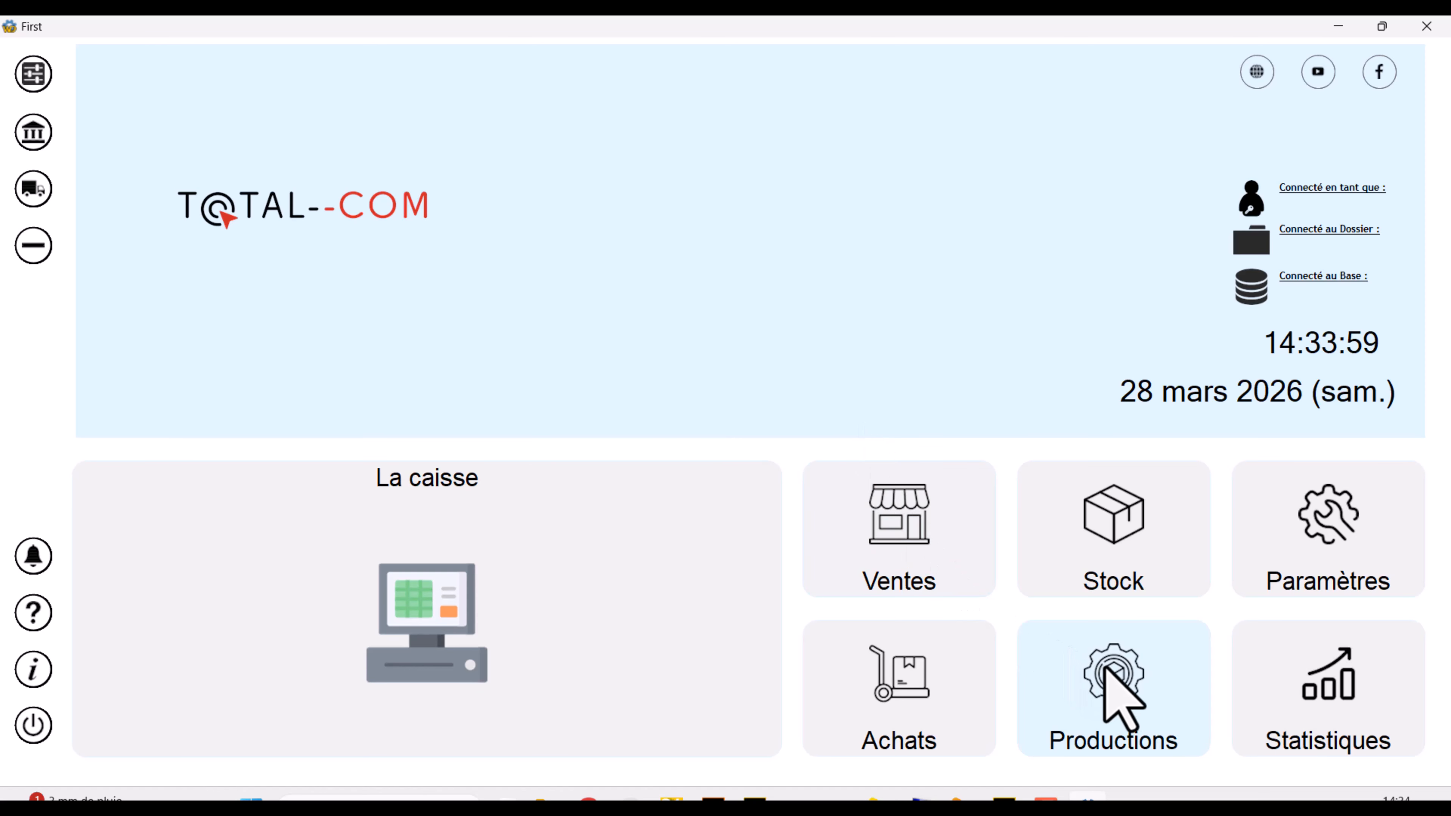
left_click(1146, 657)
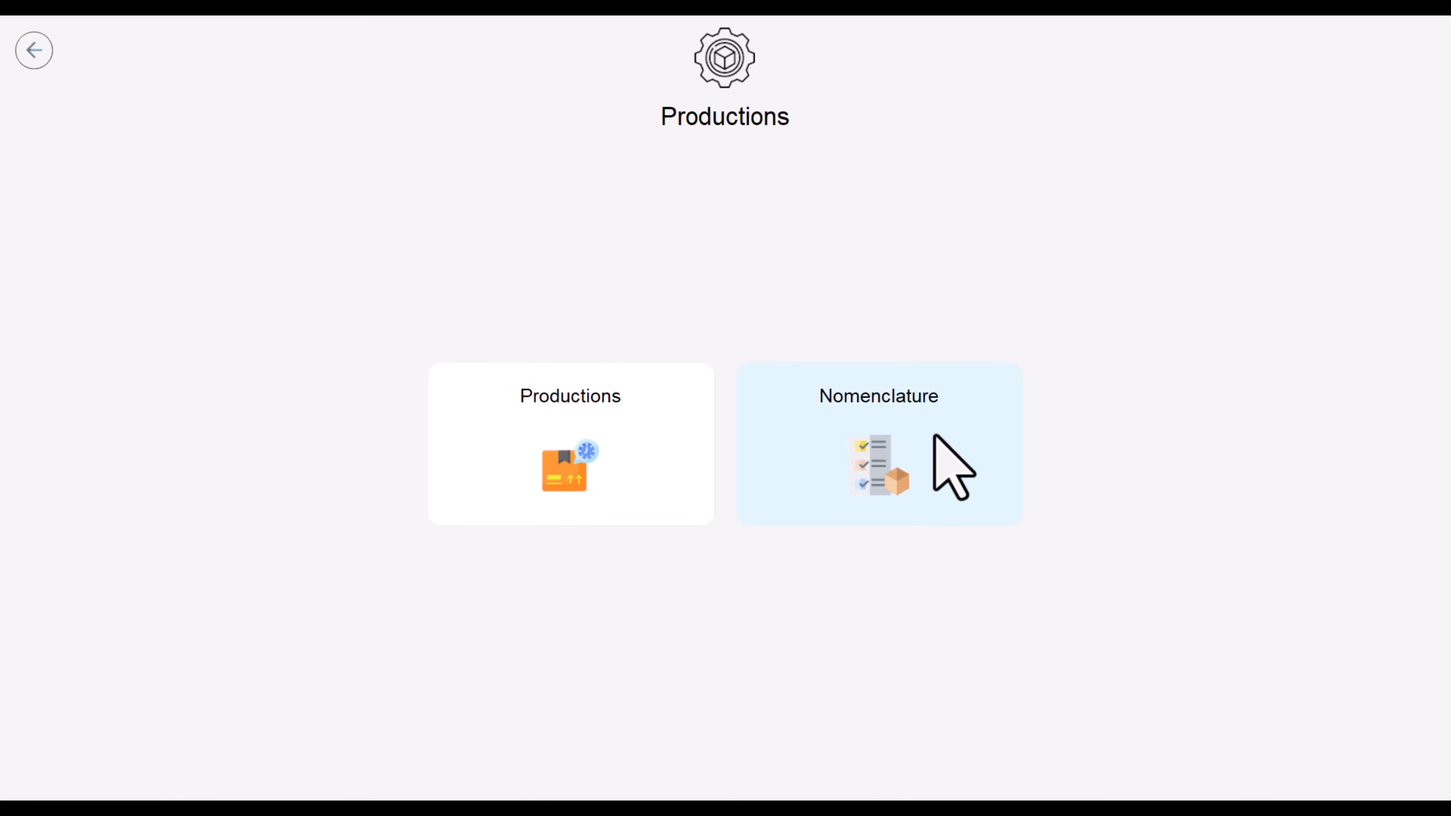
left_click(39, 49)
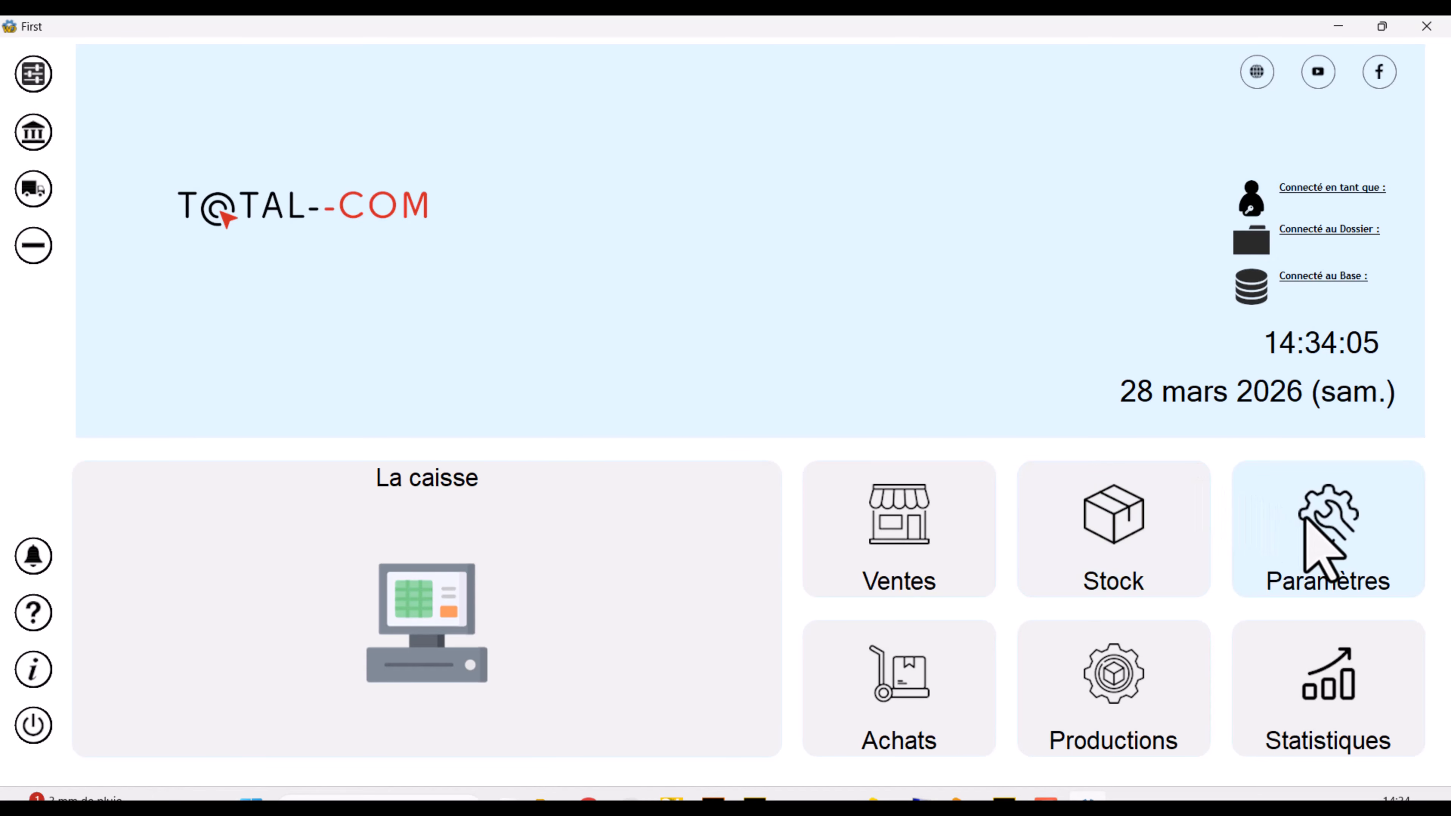
Step: Consult the Exercices list in the Paramètres module, and open and dismiss the Connexion settings
left_click(1306, 521)
left_click(339, 337)
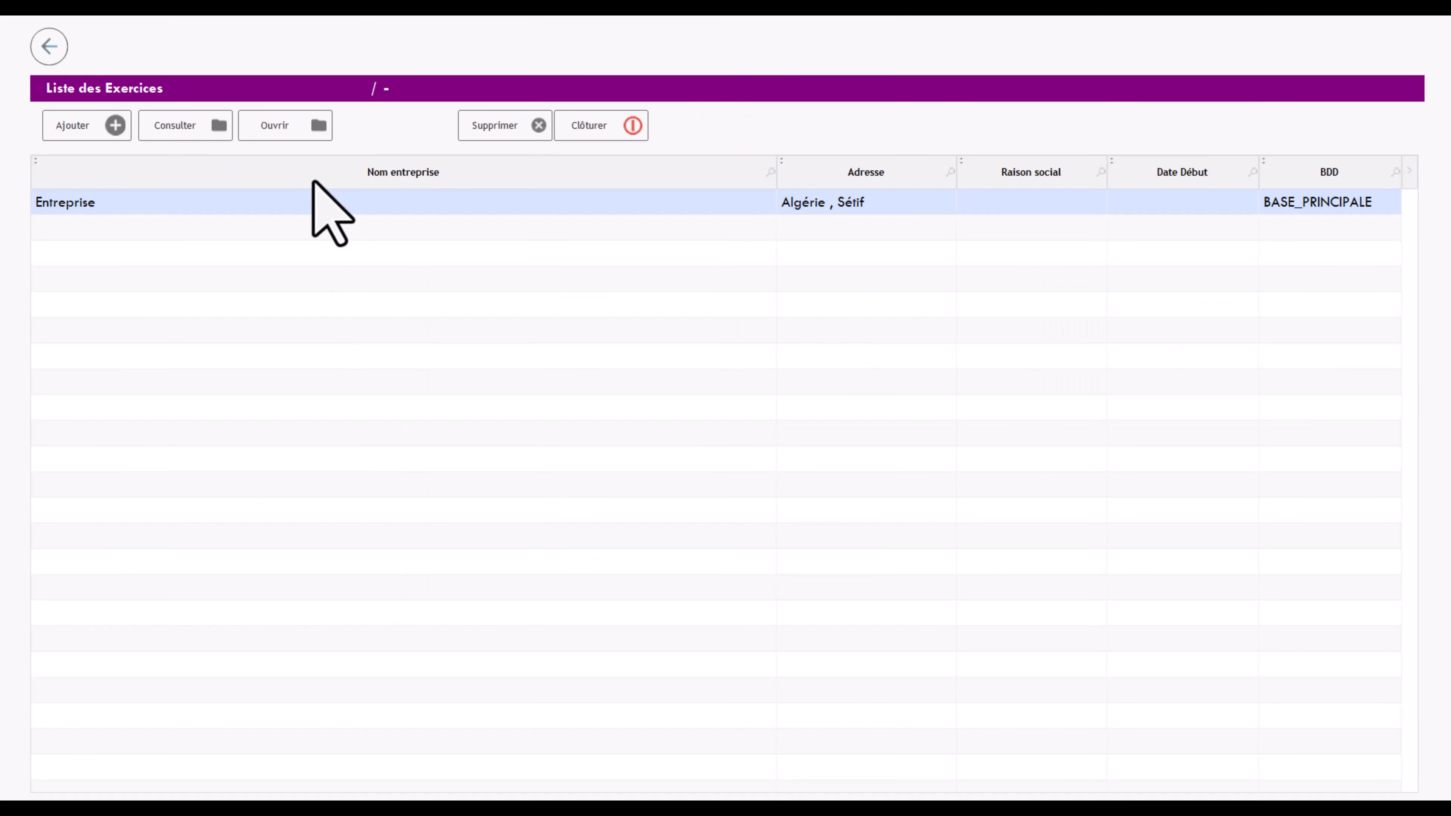
left_click(48, 49)
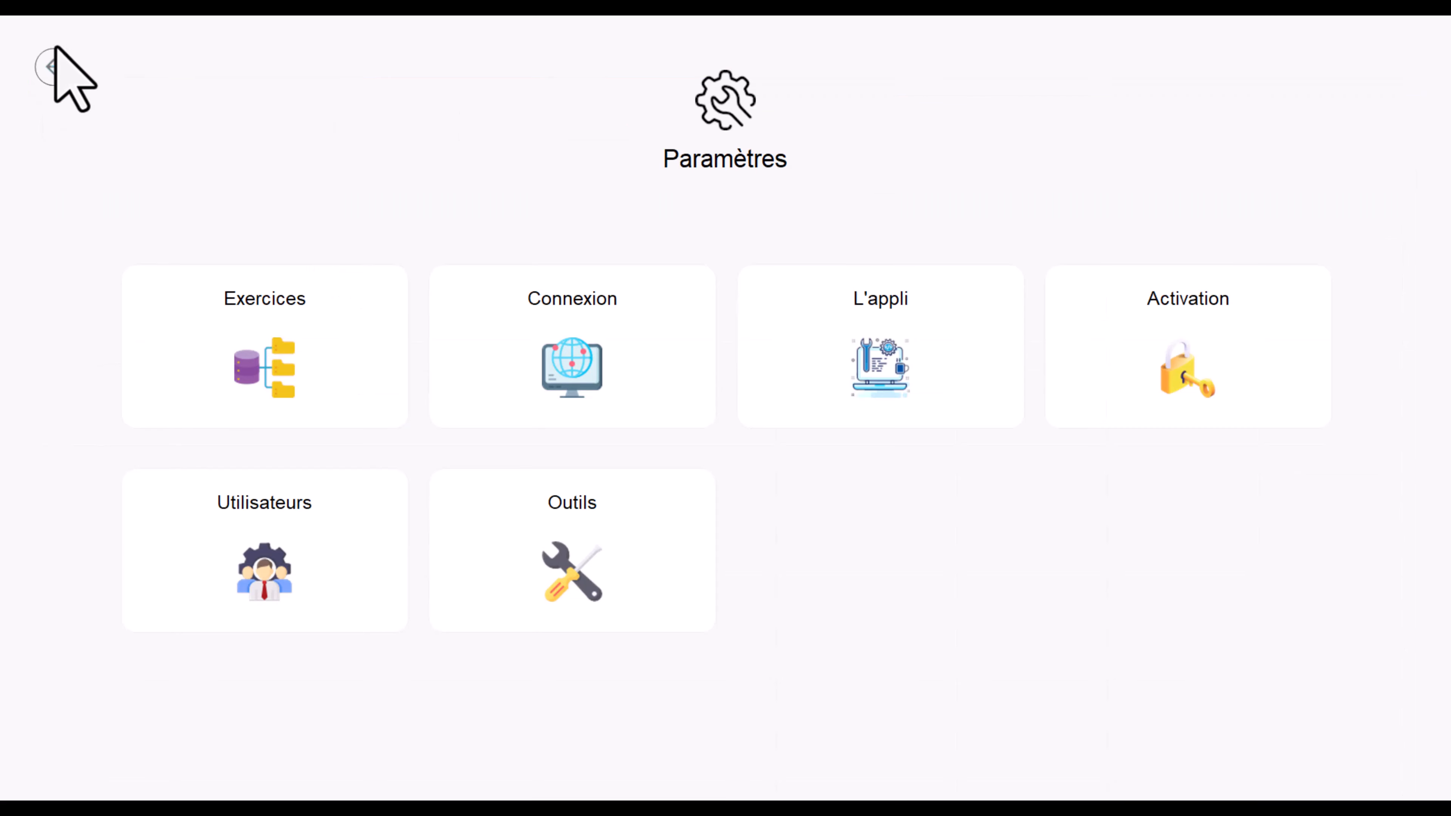
left_click(579, 351)
left_click(805, 476)
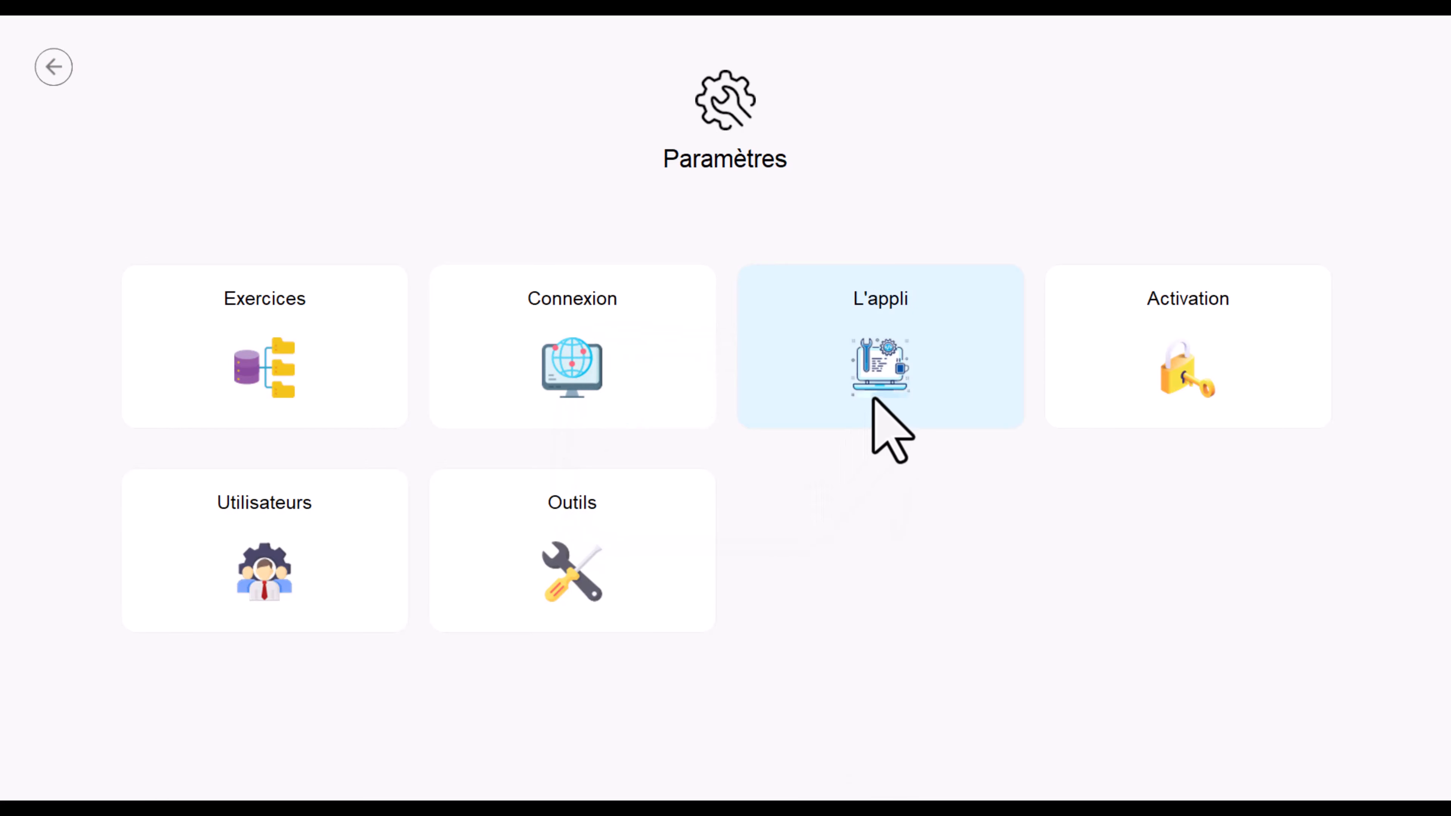
Step: Review the L'appli settings for Entreprise, Impression and Importation, and go back to the Paramètres overview
left_click(874, 398)
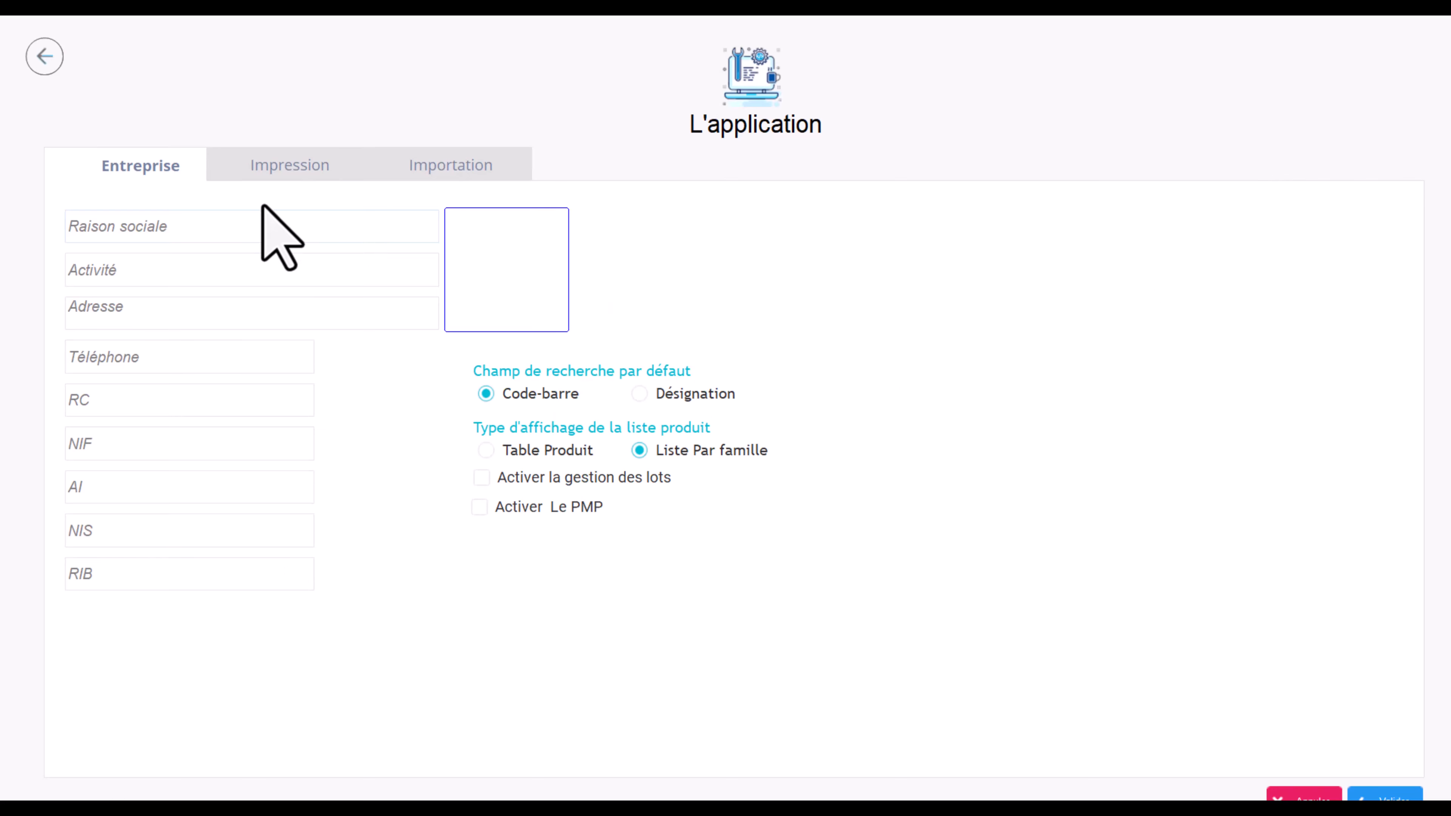
left_click(264, 169)
left_click(453, 171)
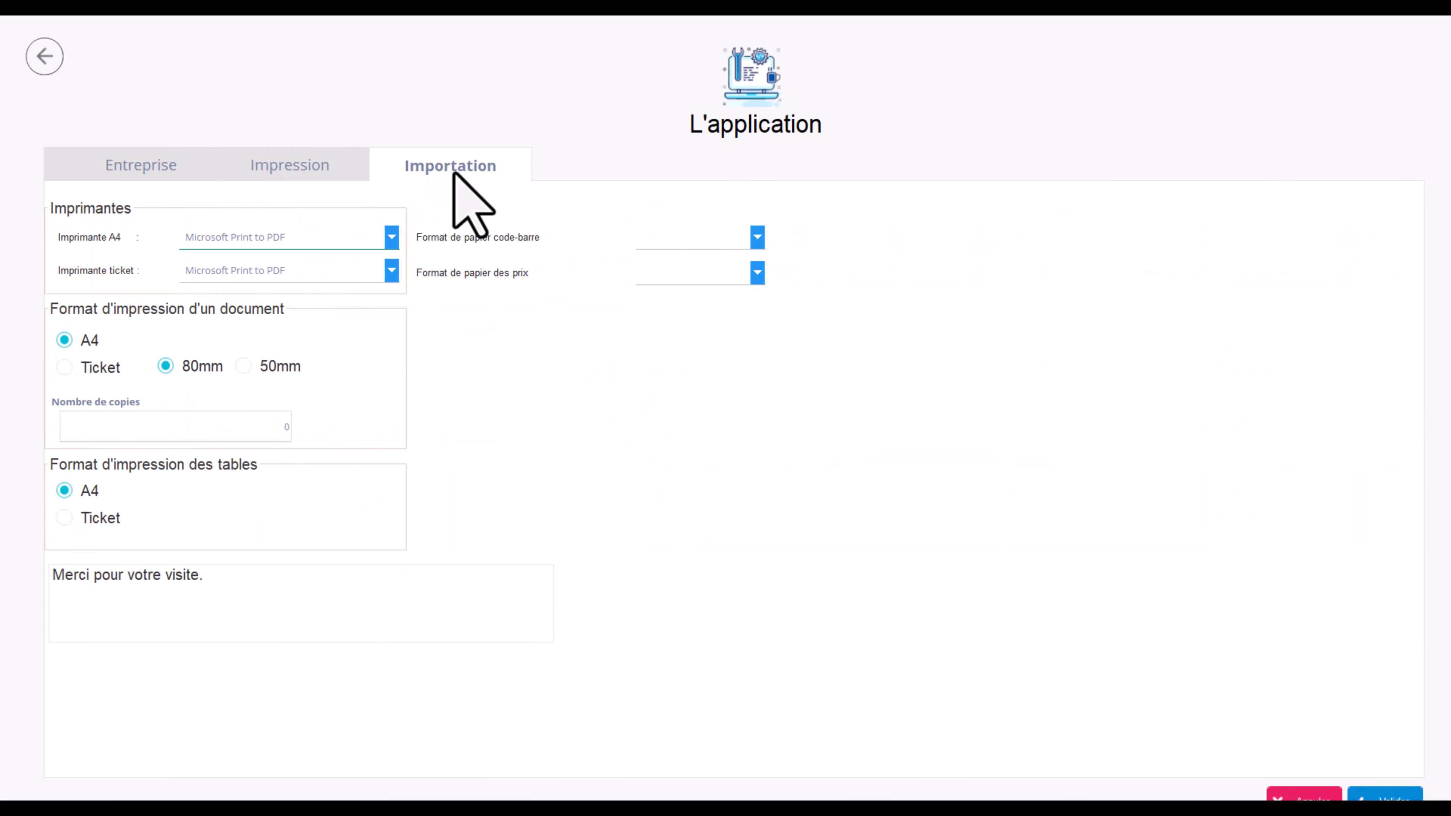
left_click(45, 56)
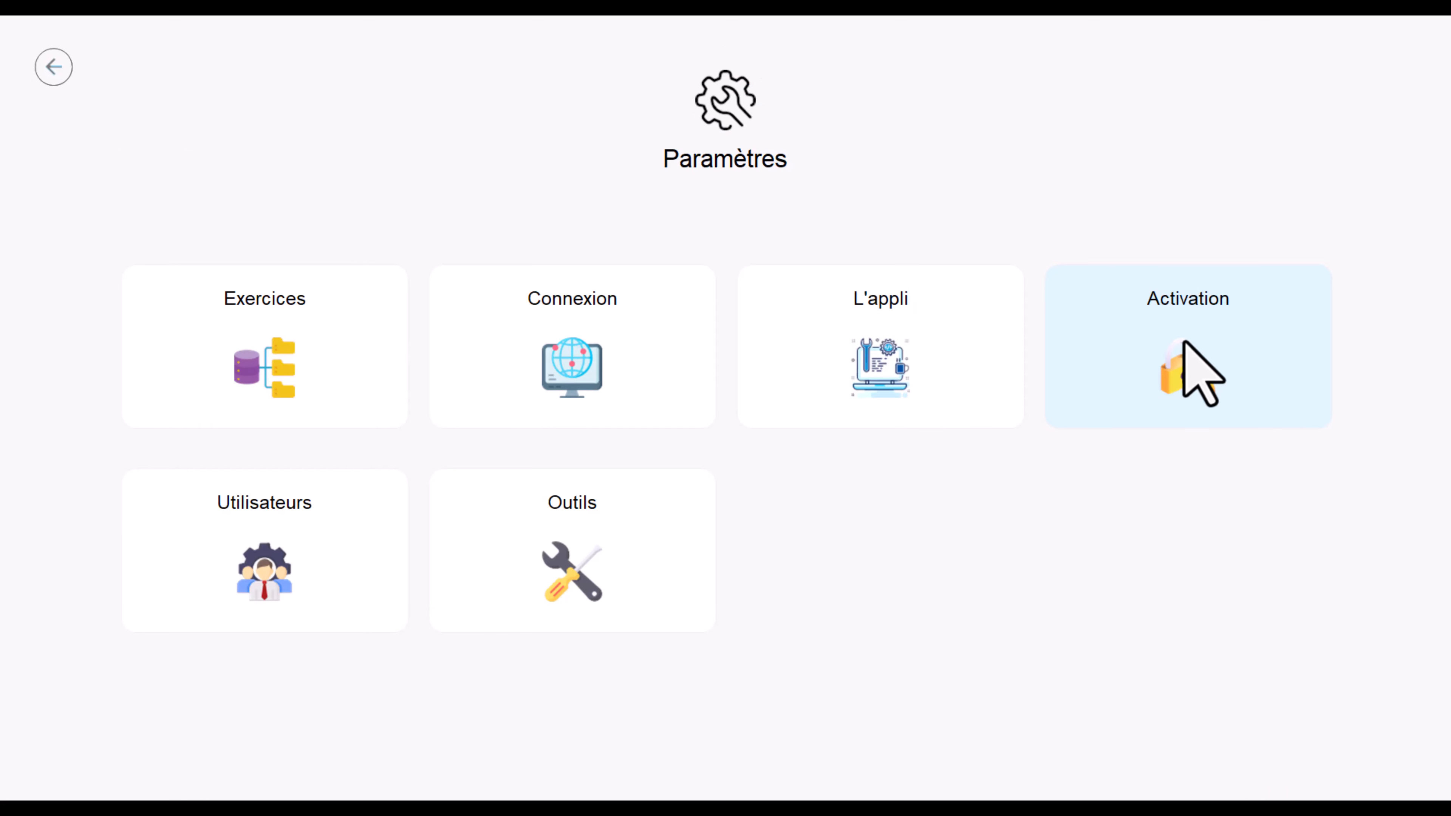
Step: Leave the Paramètres module, review the Tableau de Bord statistics, and close the dashboard
left_click(61, 72)
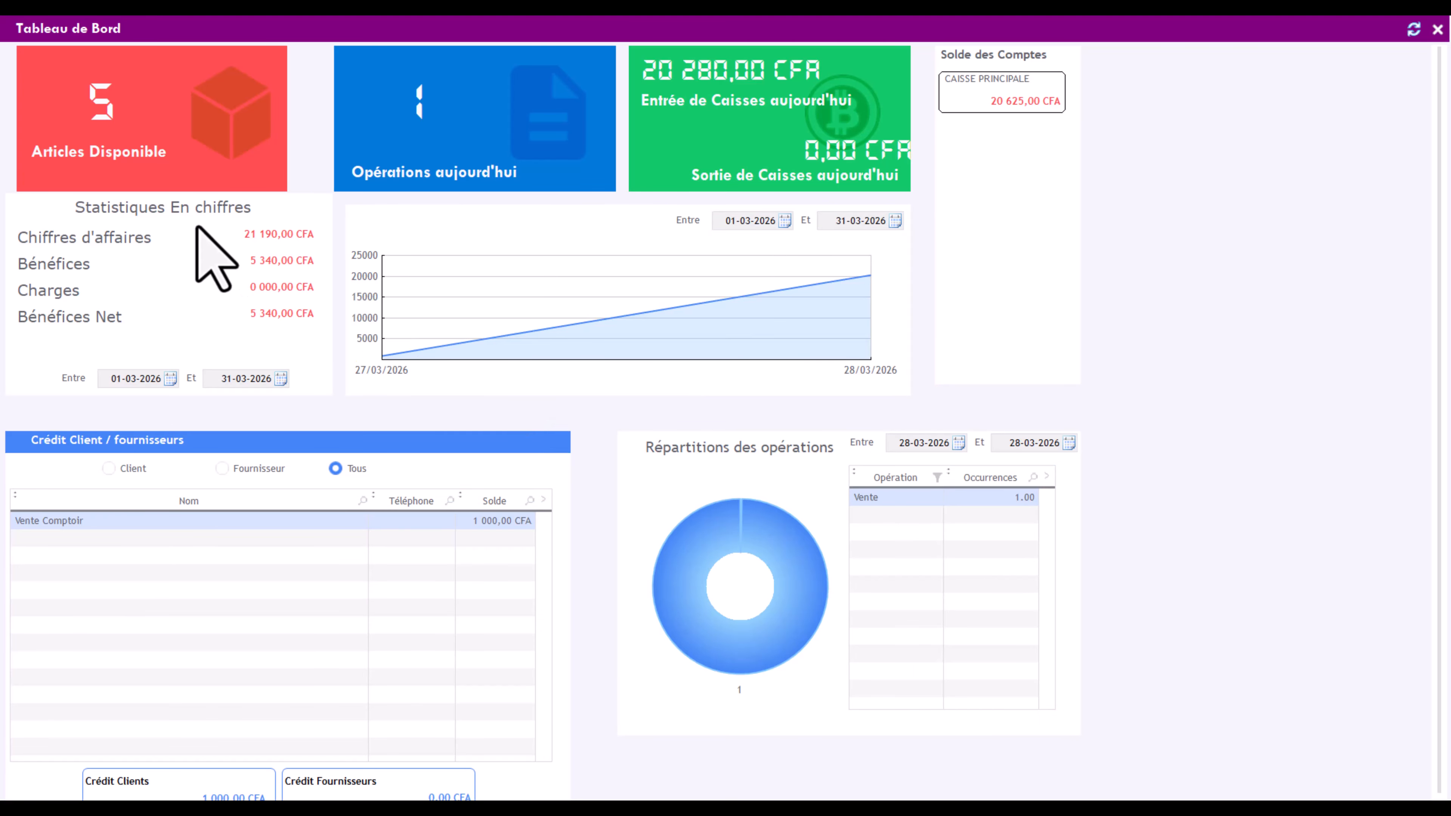
left_click(1438, 29)
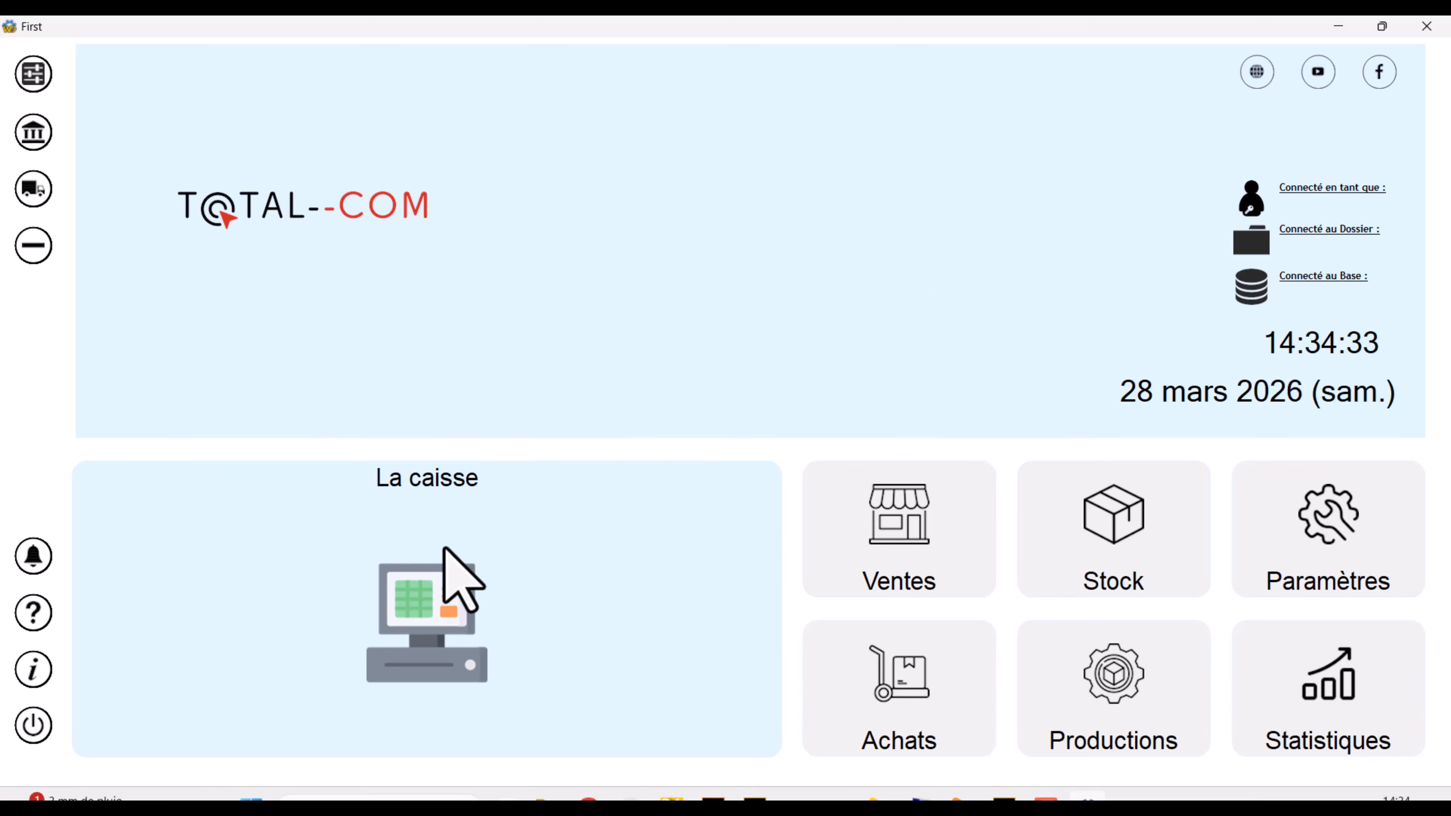
Step: Try to open the notifications, and consult and close the Aide window with the support contact details
left_click(35, 556)
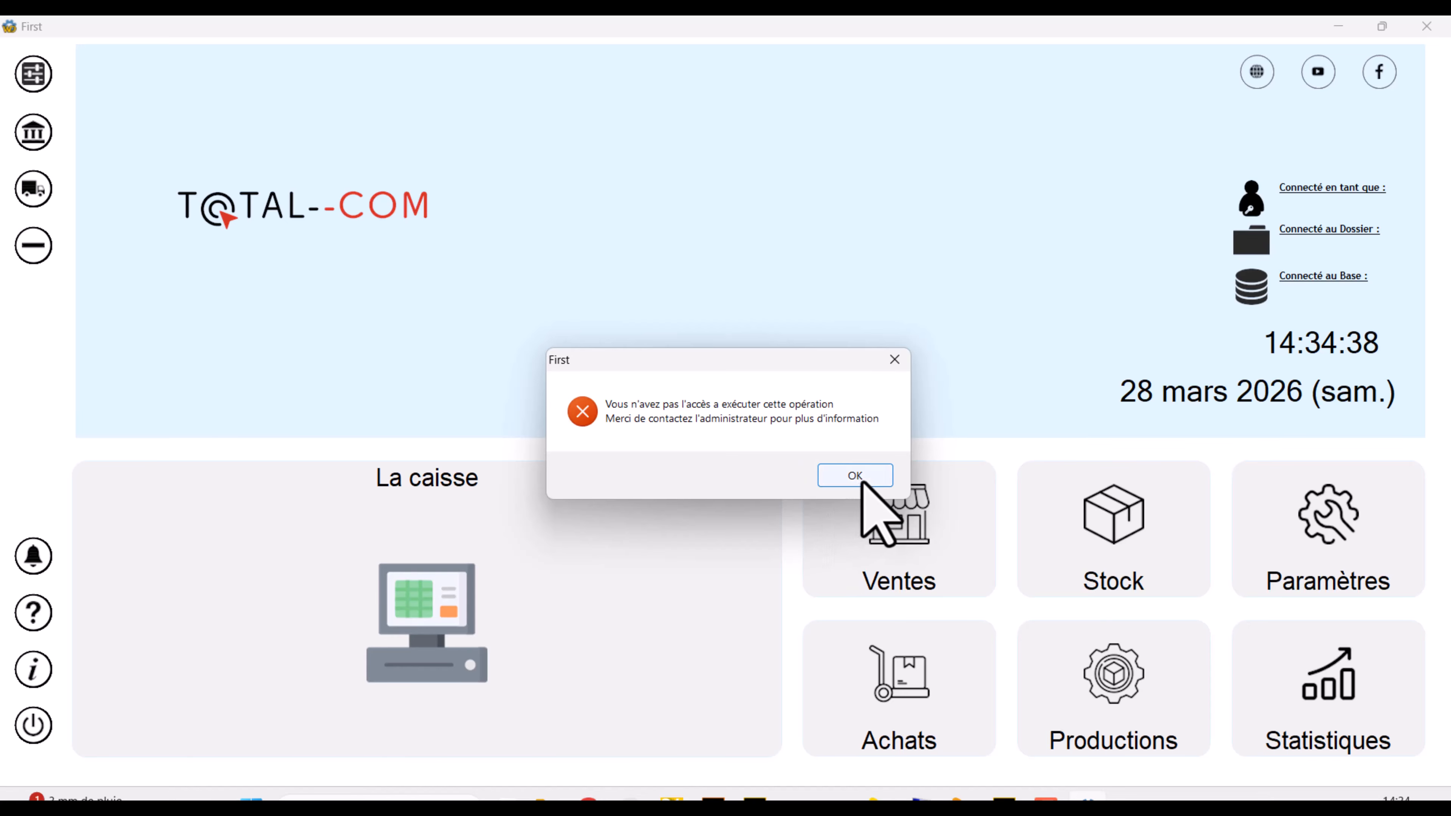
left_click(852, 476)
left_click(33, 613)
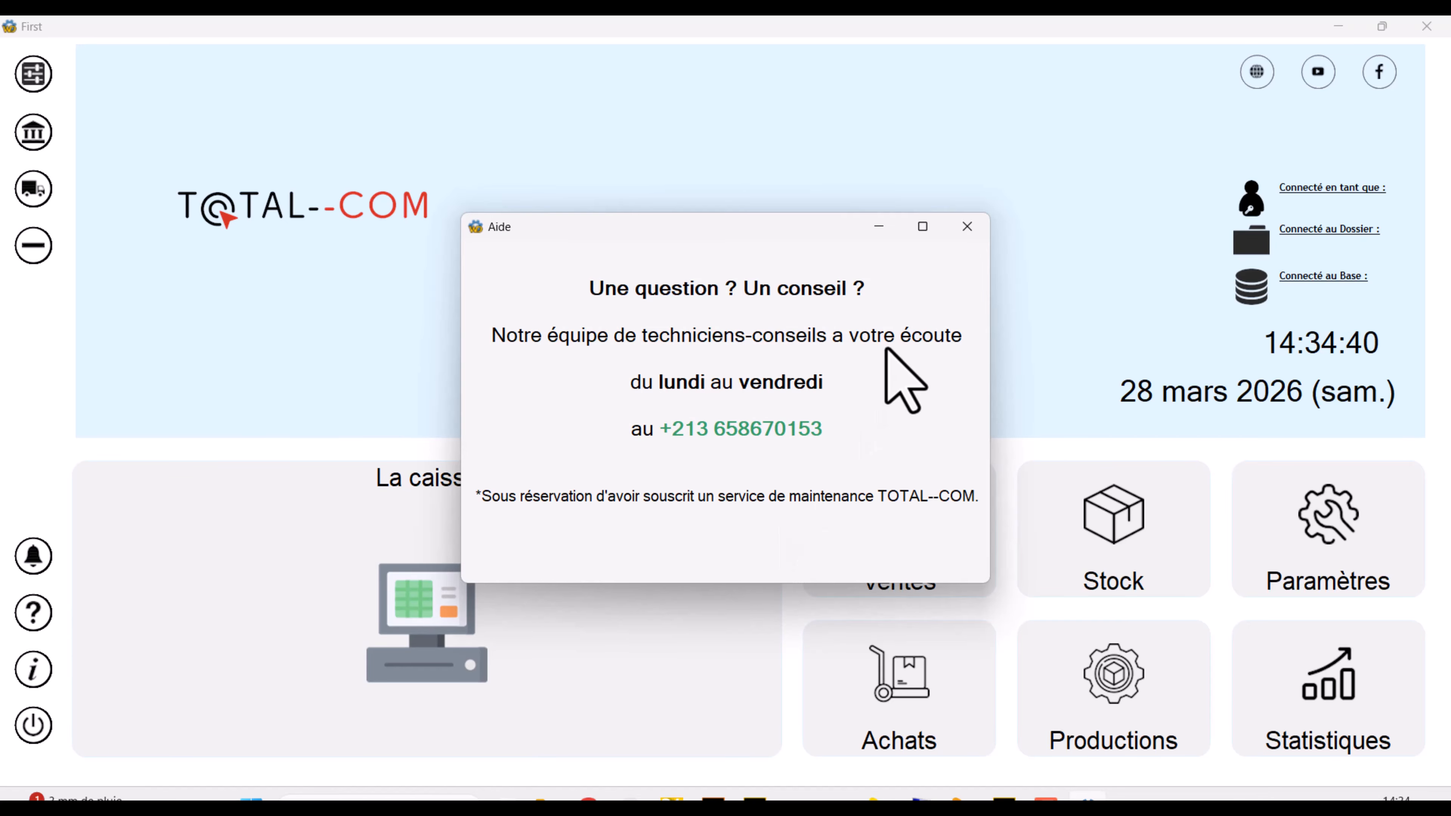
left_click(967, 227)
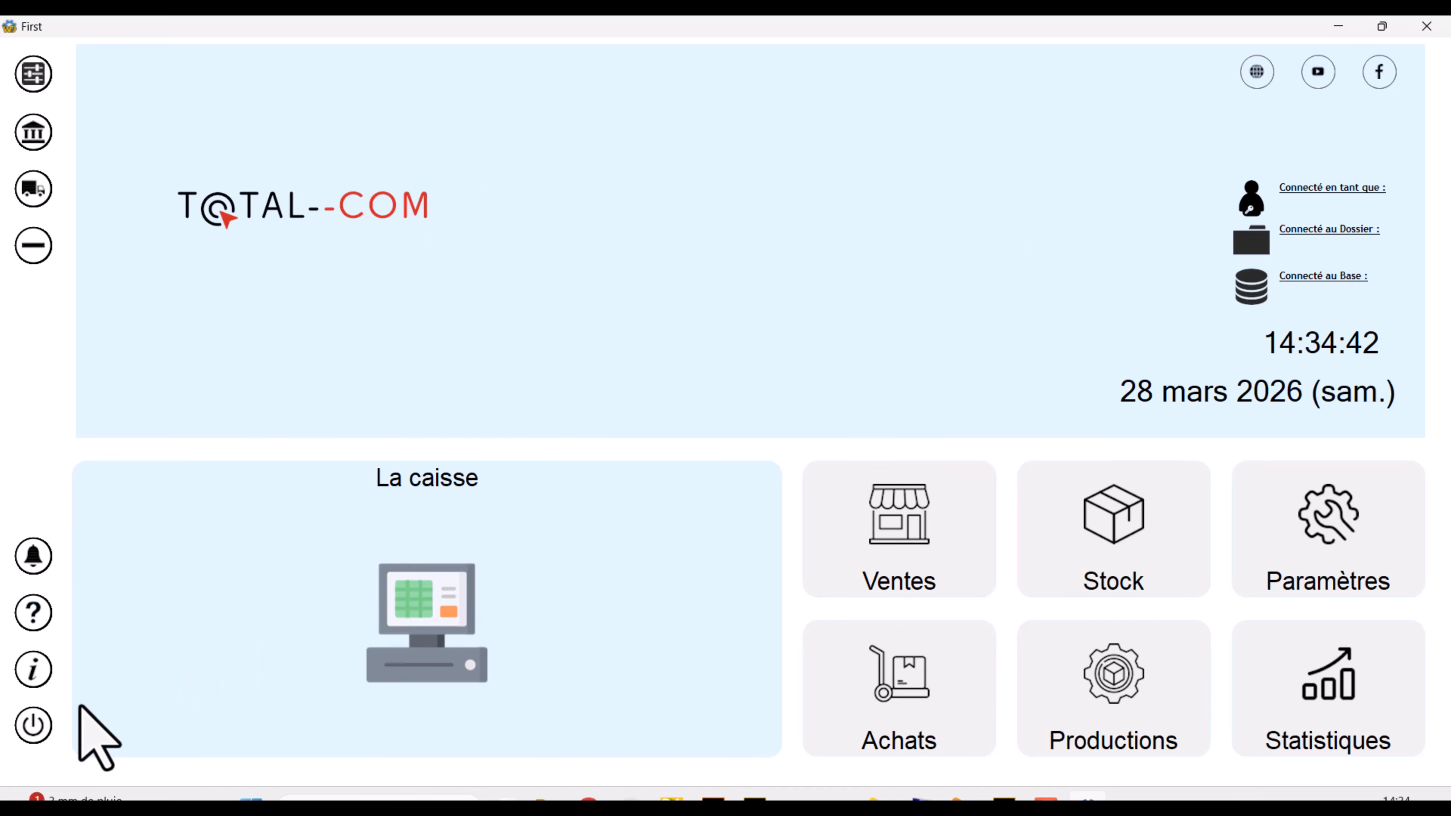
Step: Exit the commercial management application from the home screen and confirm the exit
left_click(34, 725)
left_click(721, 478)
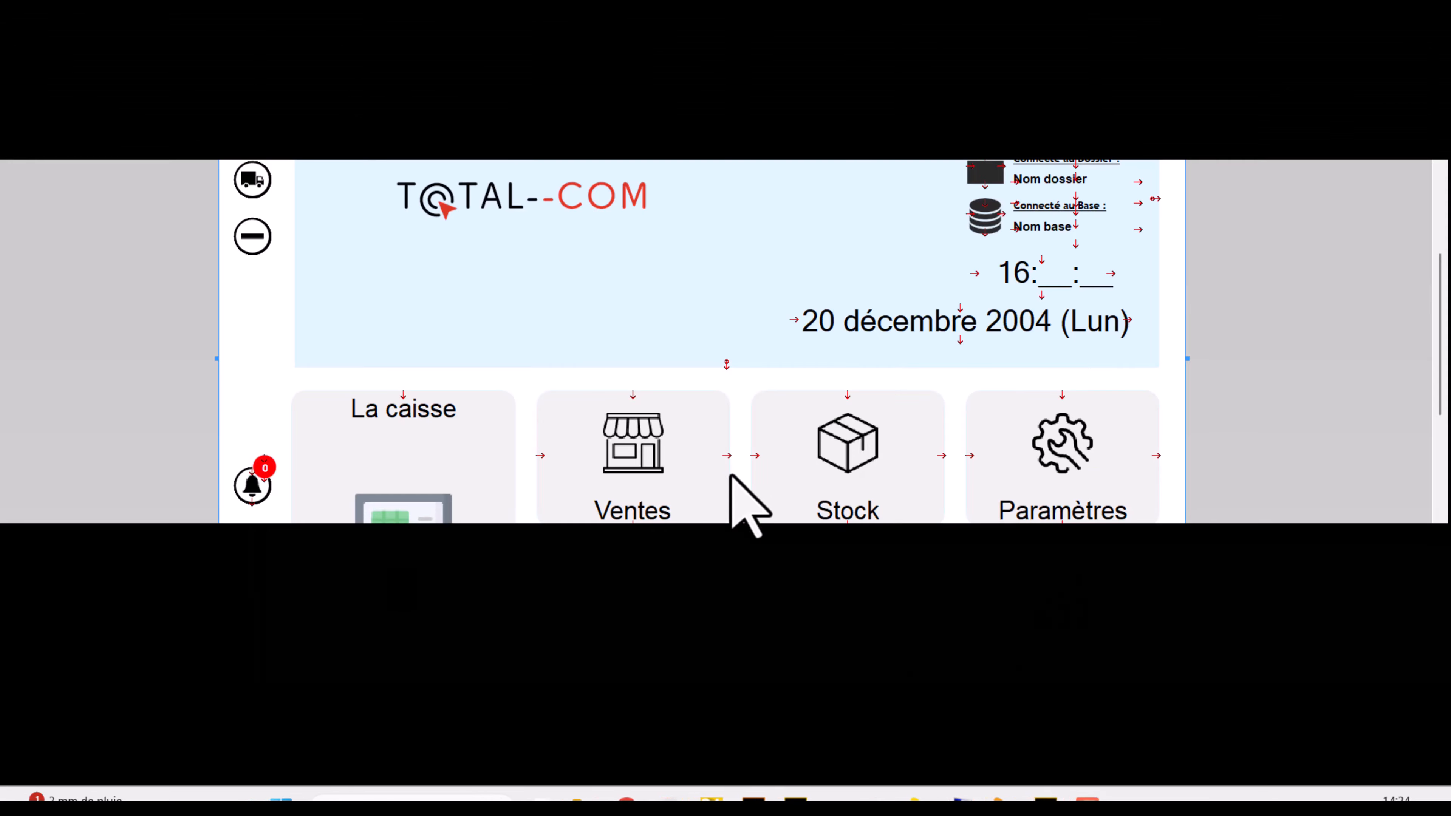